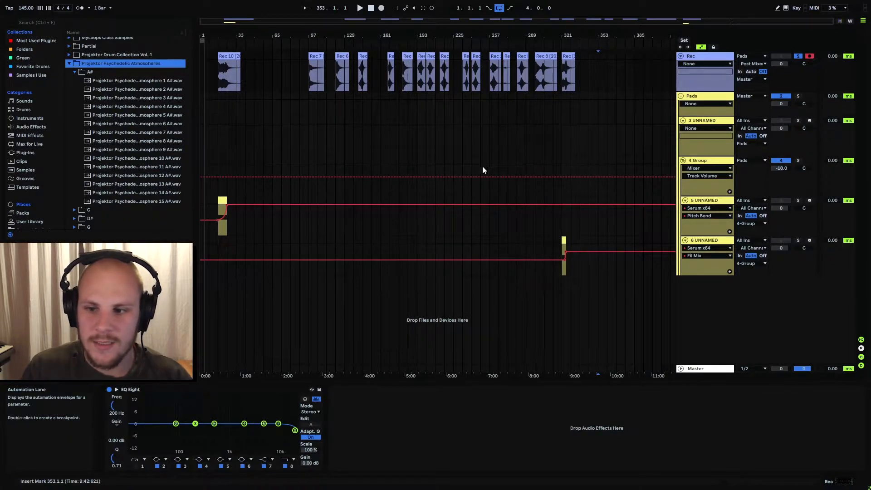
Step: Inspect the Rec track and the Pads group together with the last recorded clips around bar 321
click(704, 96)
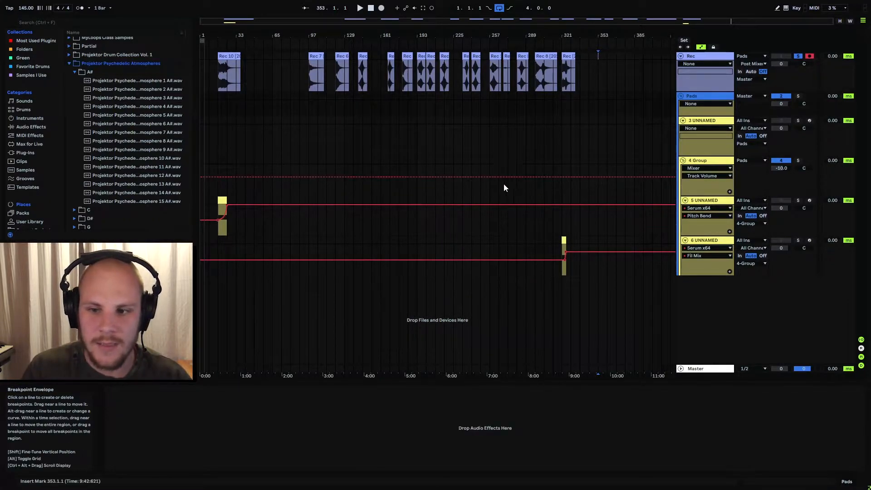
drag(594, 34, 590, 85)
click(711, 58)
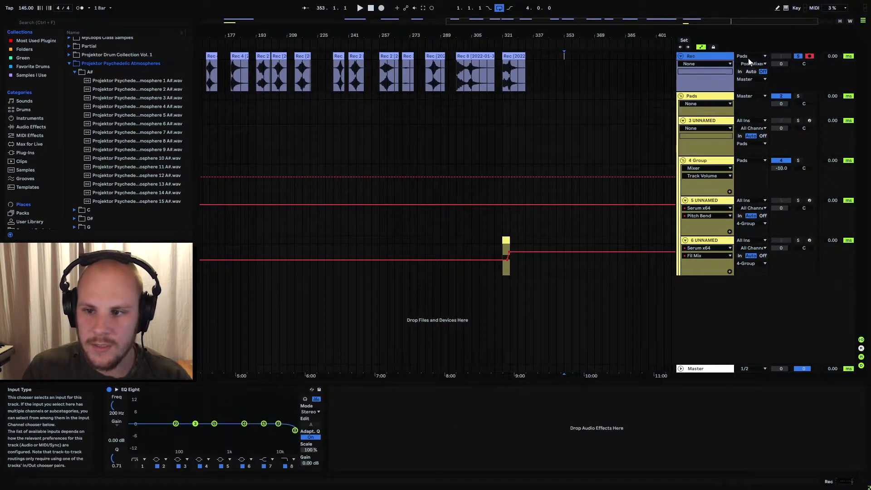
scroll(615, 191, up, 3)
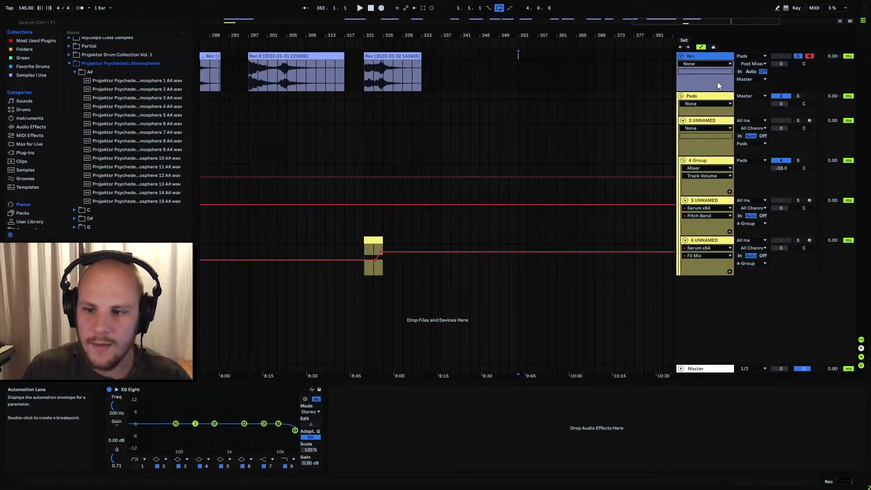
click(704, 96)
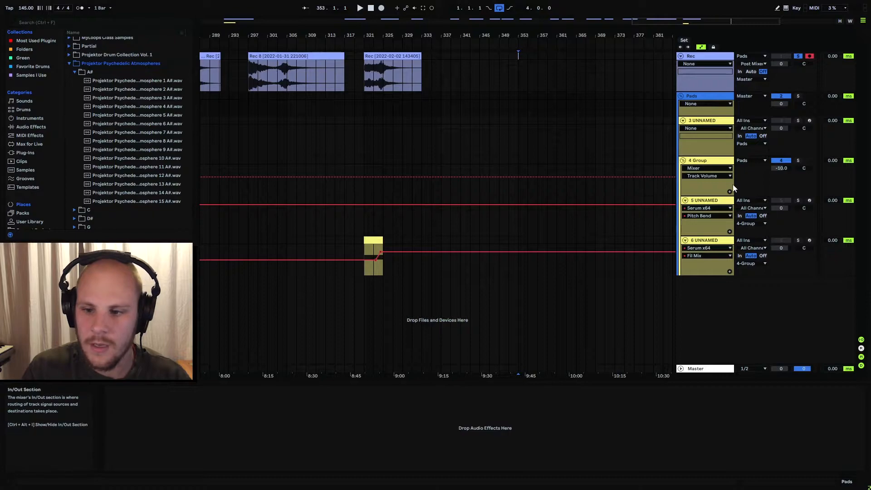
Step: Examine the clips and effects of 4 Group and the Serum devices on tracks 5 and 6
click(678, 263)
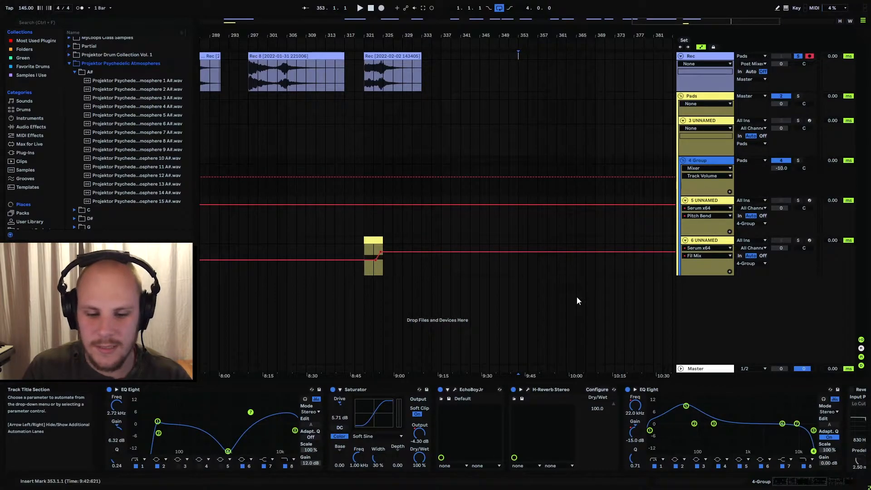
drag(445, 37, 862, 38)
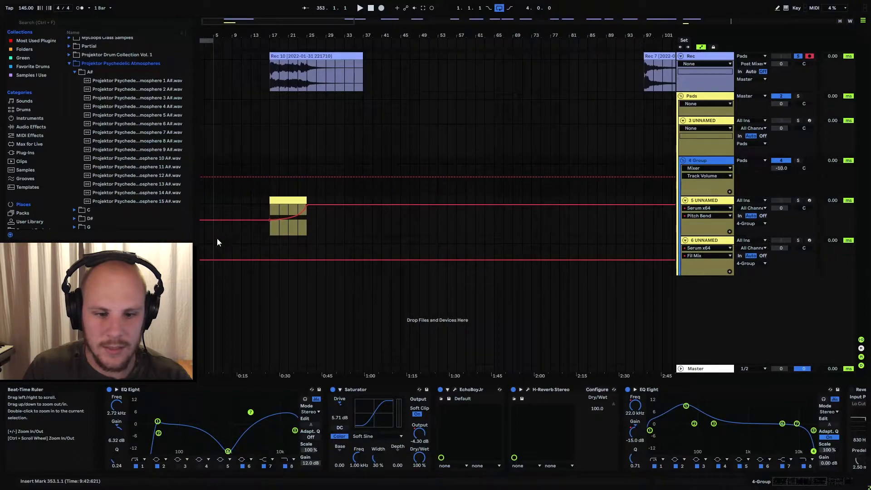
drag(525, 40, 200, 13)
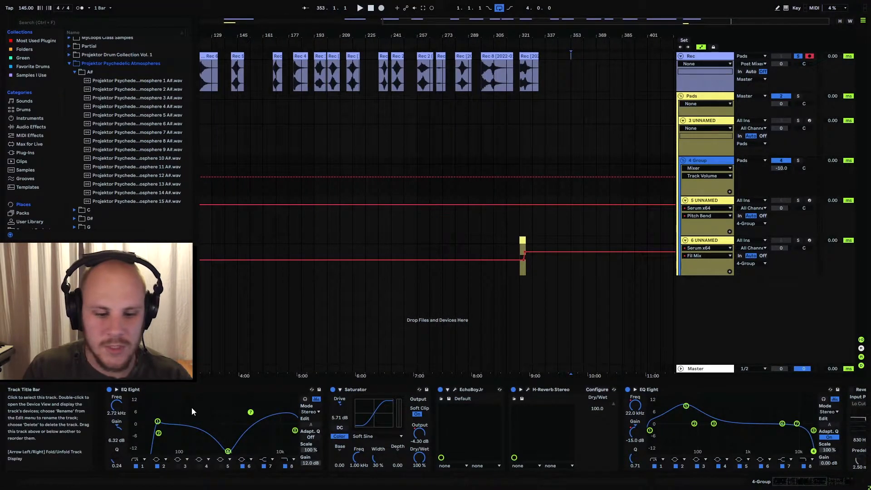
click(714, 201)
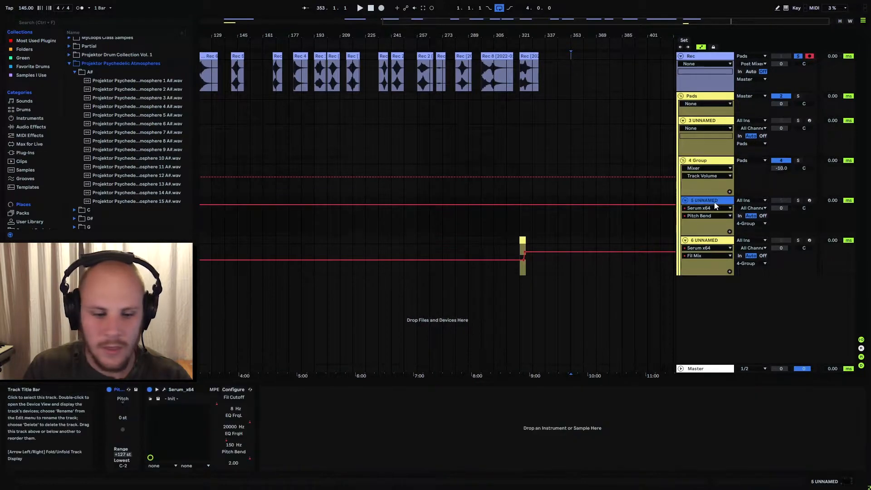
key(Down)
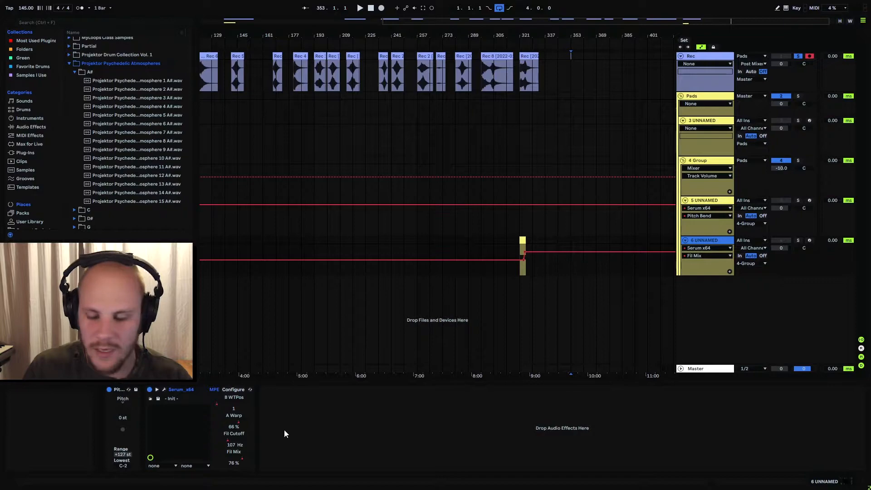
Step: Group all effects on 4 Group, from the first EQ Eight through LFOTool, into an Audio Effect Rack and switch the rack off
click(712, 161)
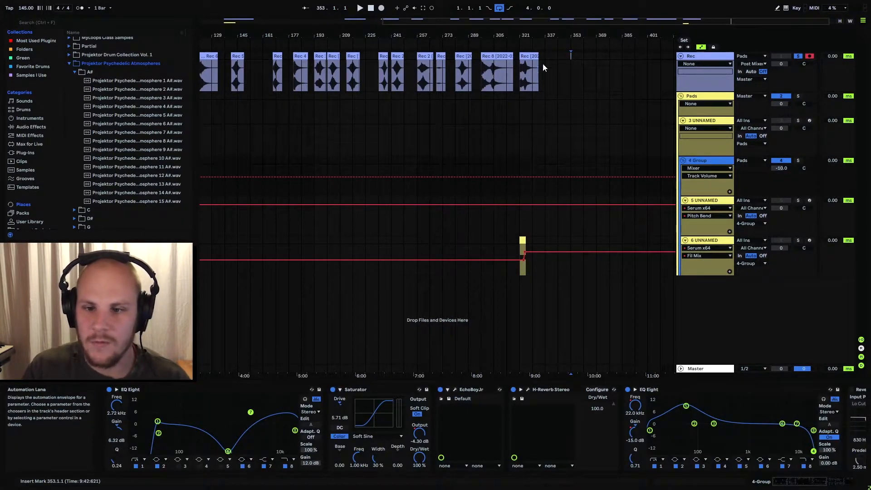
drag(541, 37, 537, 37)
click(842, 482)
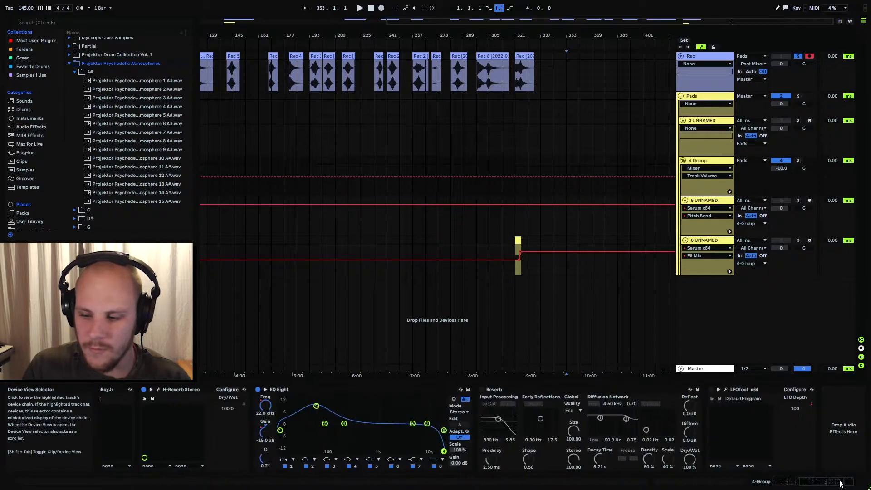
click(738, 390)
drag(818, 481, 616, 474)
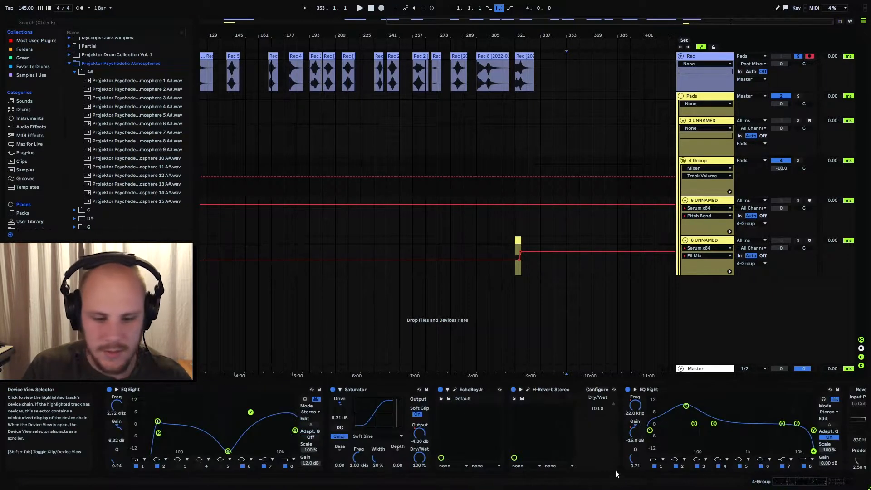
shift+click(171, 391)
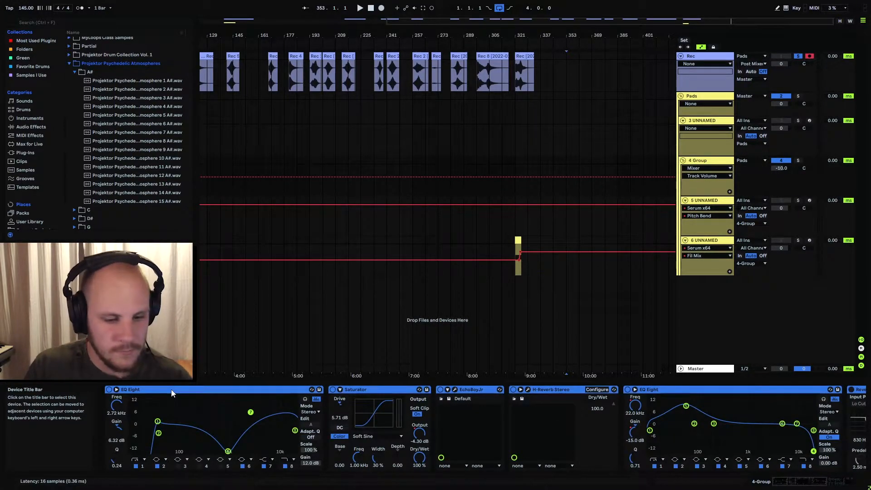
key(ctrl+g)
click(110, 391)
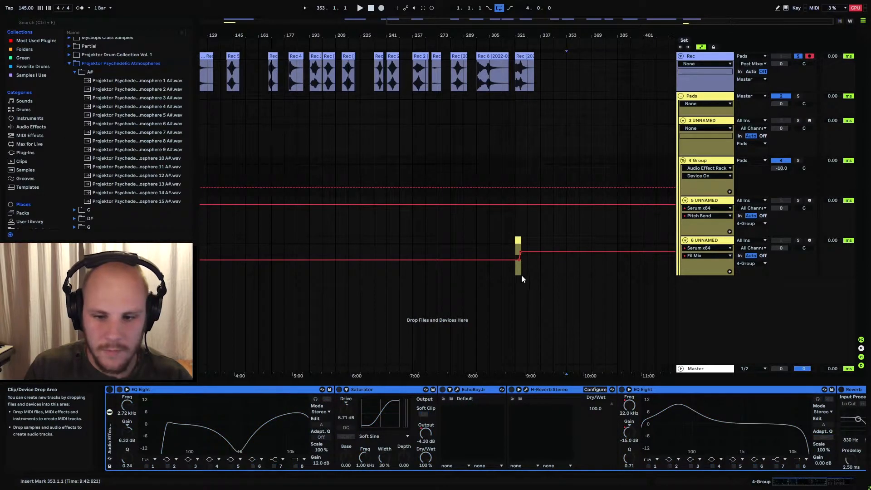
Step: Solo 4 Group and play it from bar 321 to hear the sound without its effects
click(515, 227)
click(798, 160)
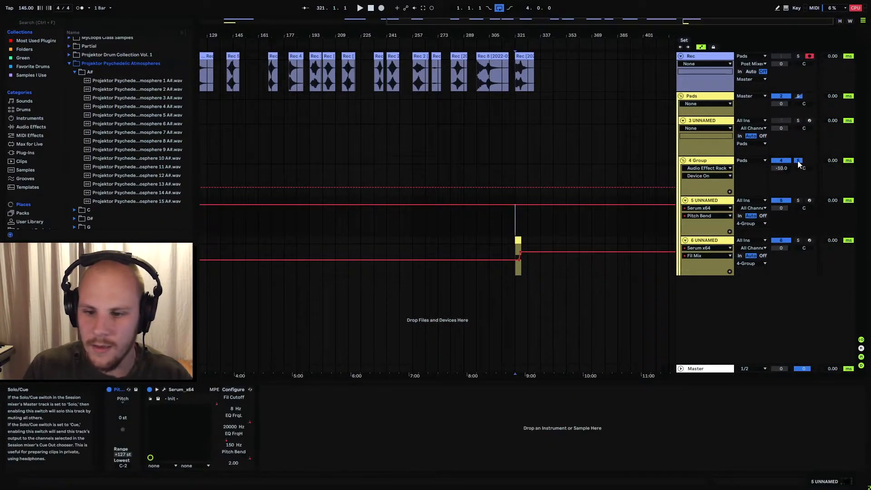
click(518, 161)
key(space)
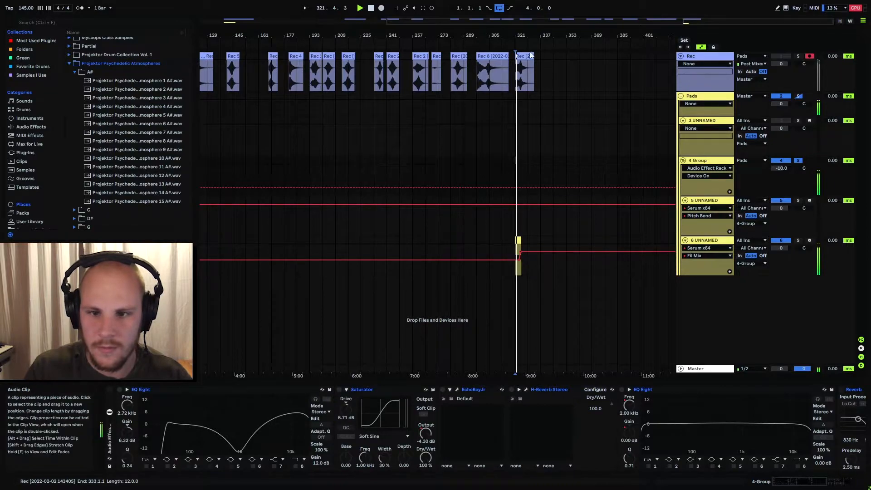
drag(532, 35, 519, 104)
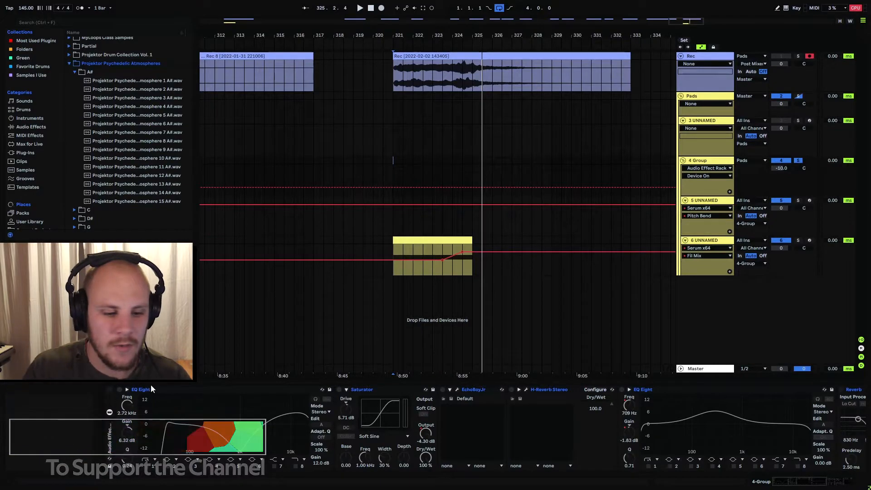
Step: Switch the Audio Effect Rack on 4 Group back on and play from bar 321 to hear the processed sound
click(110, 390)
click(389, 225)
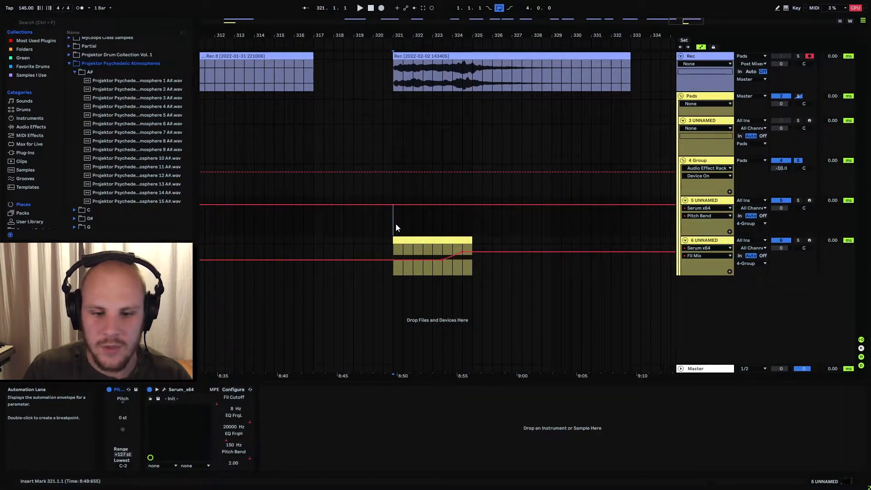
key(space)
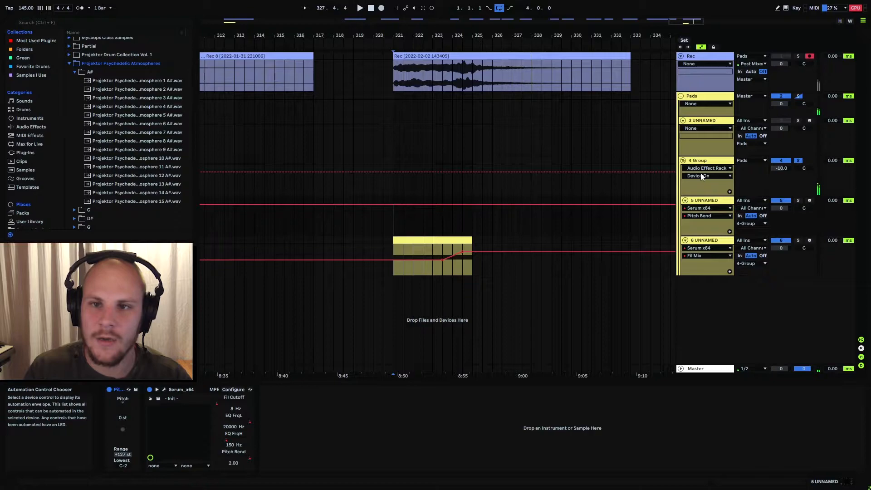
Step: Highlight the tail of the last Rec clip from bar 325 to bar 333 and compare it with the MIDI clip's length
click(708, 161)
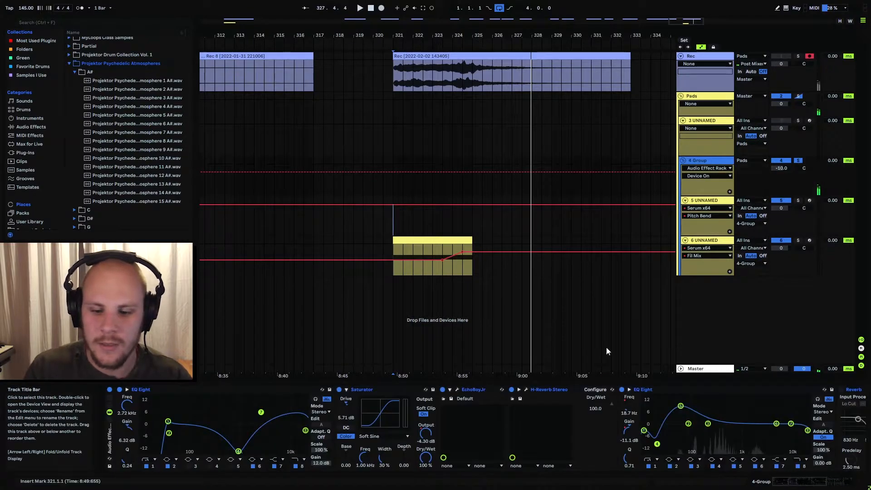
drag(472, 69, 627, 77)
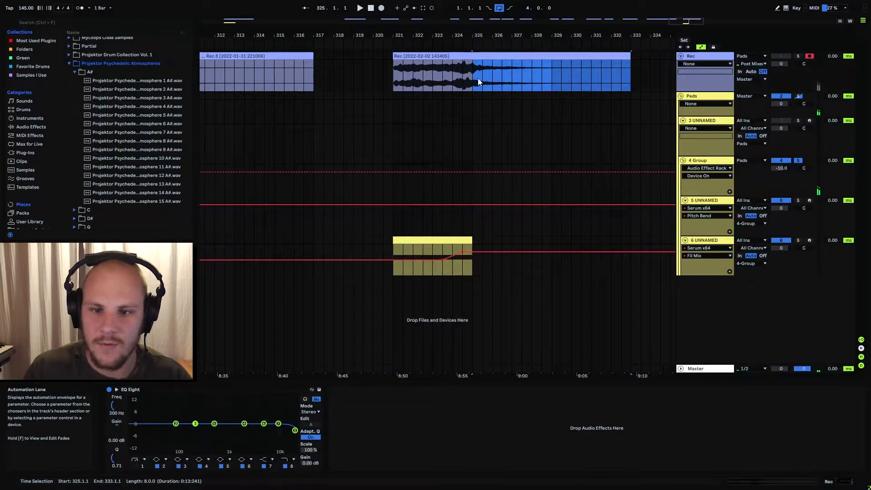
click(599, 185)
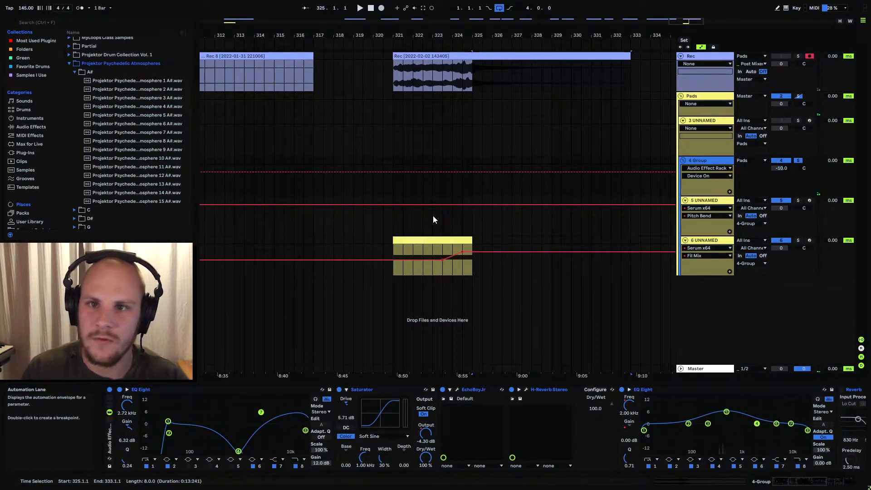
drag(461, 36, 378, 23)
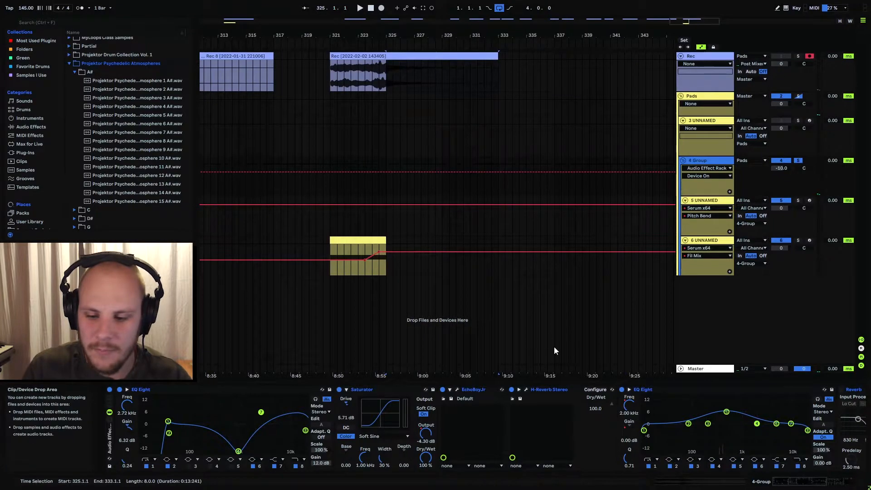
Step: Show the H-Reverb Stereo Dry/Wet automation on 4 Group and delete its breakpoint just before bar 321
click(606, 401)
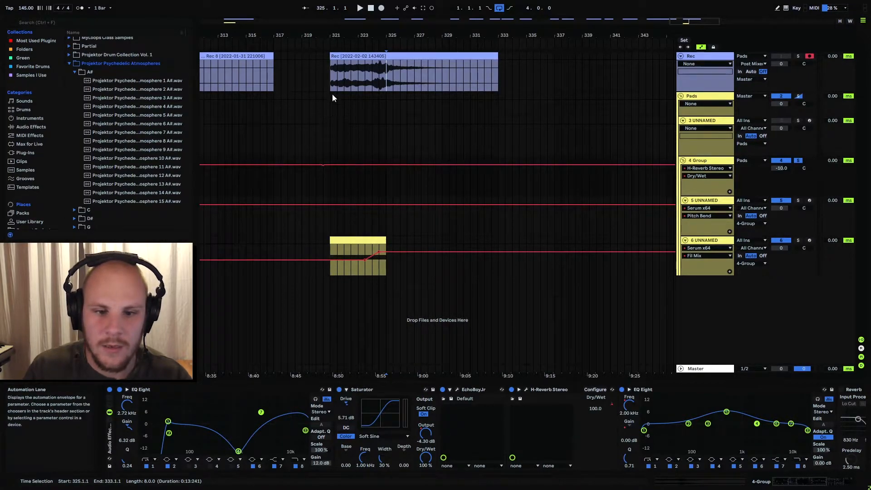
click(323, 168)
click(323, 165)
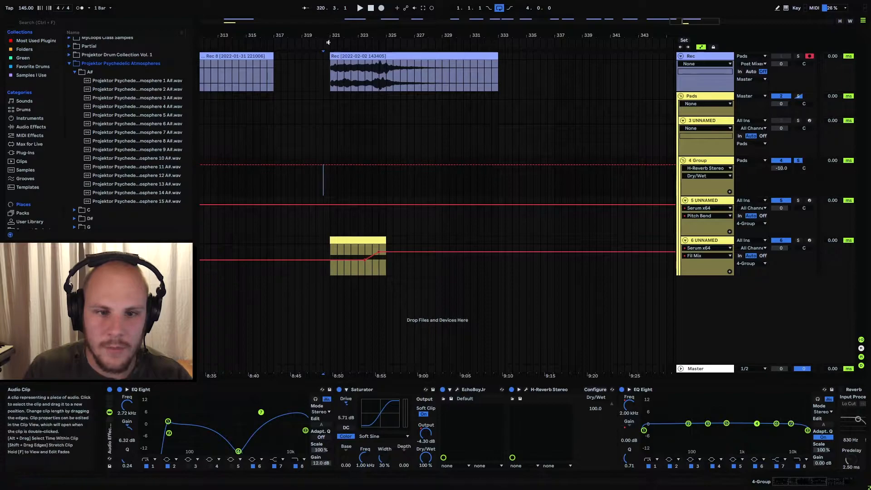
Step: Solo the Rec track and play the Rec 7 clip from bar 97
drag(329, 40, 682, 23)
drag(548, 39, 549, 23)
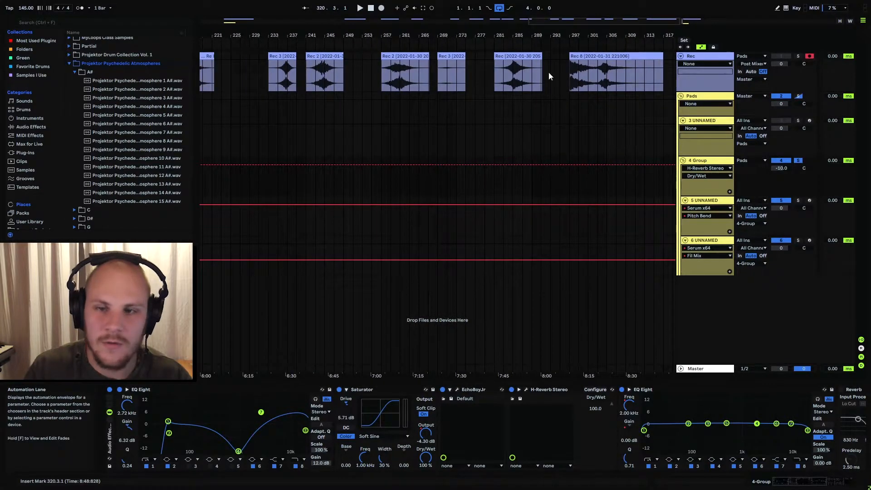
drag(323, 33, 676, 20)
drag(315, 38, 472, 37)
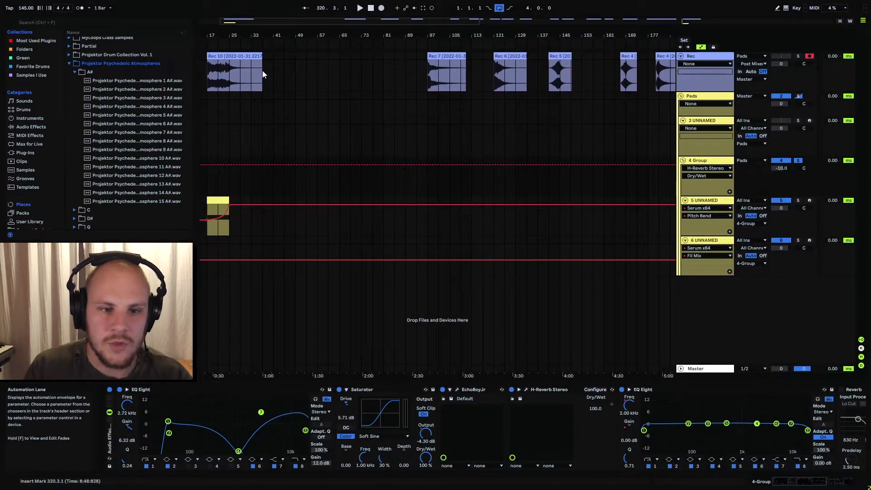
click(426, 81)
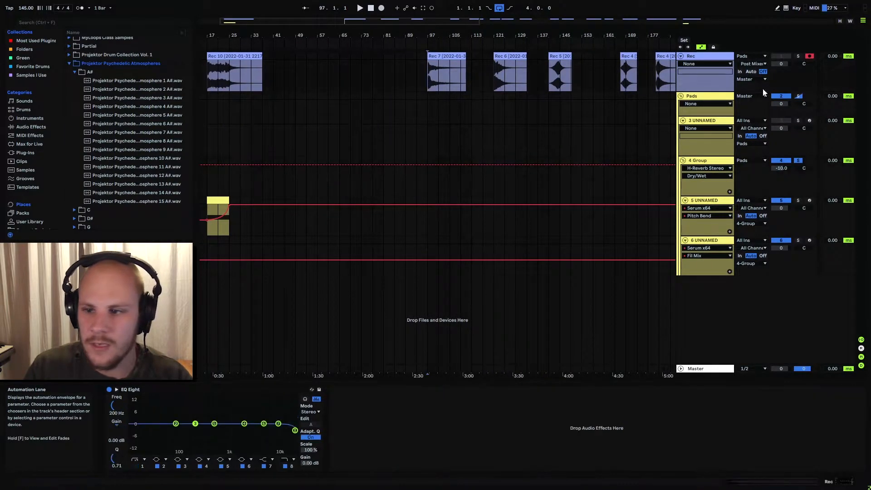
drag(435, 31, 401, 66)
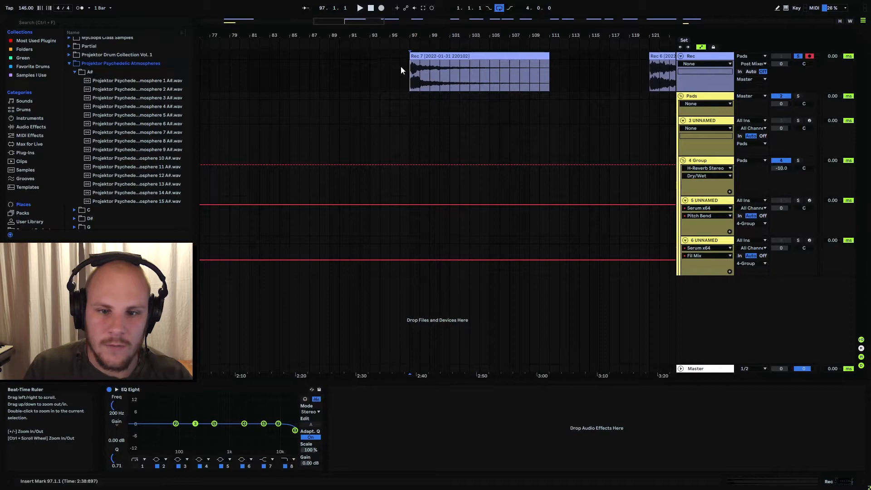
key(space)
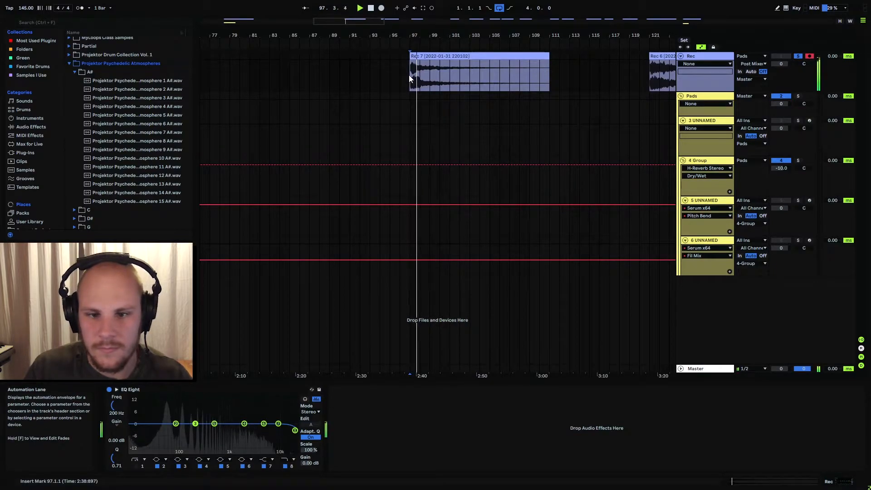
Step: Play the Rec 6 clip on the soloed Rec track from bar 121
drag(428, 36, 279, 14)
click(382, 84)
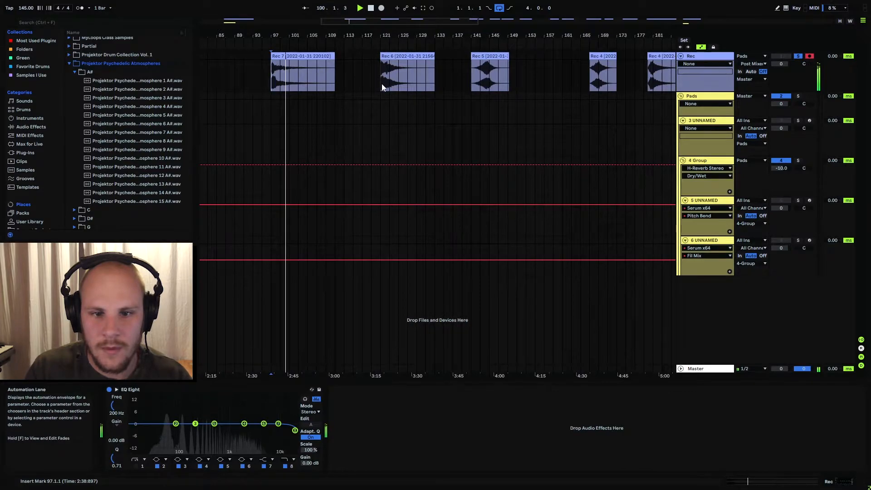
key(space)
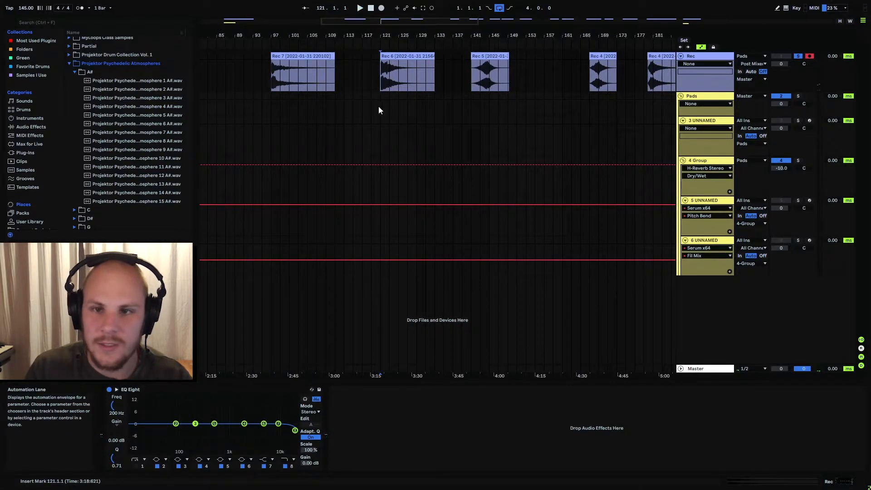
key(space)
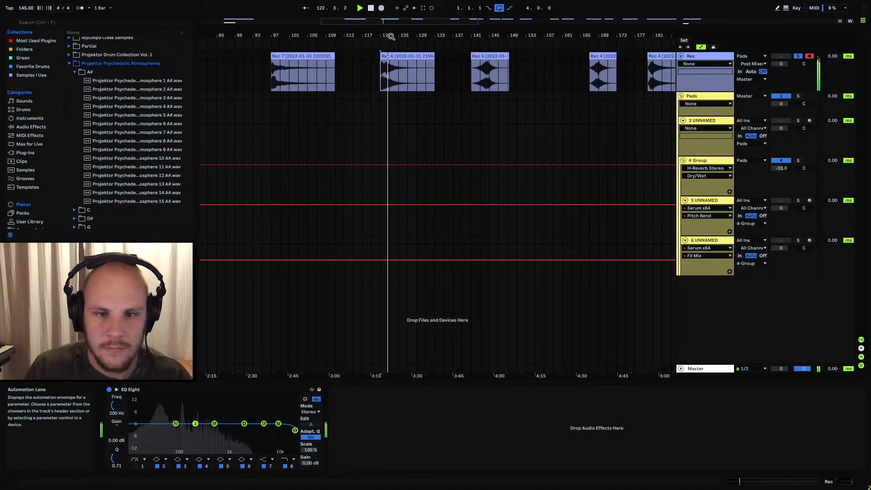
drag(410, 35, 379, 27)
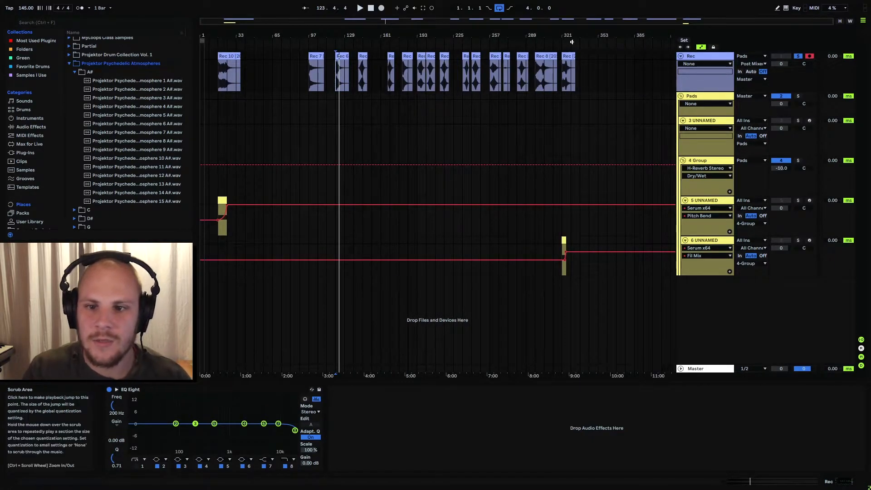
drag(570, 36, 497, 127)
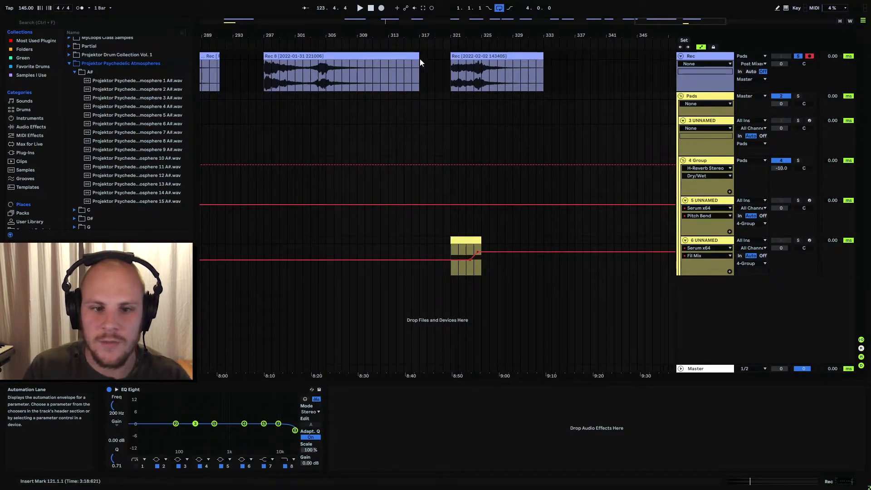
Step: Show 4 Group's effects chain and examine the EchoBoy Jr. delay settings
drag(355, 33, 376, 33)
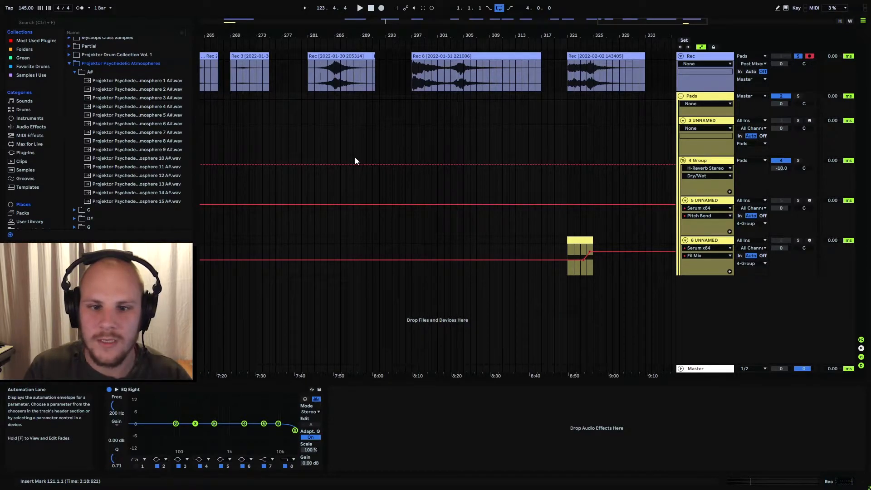
click(709, 161)
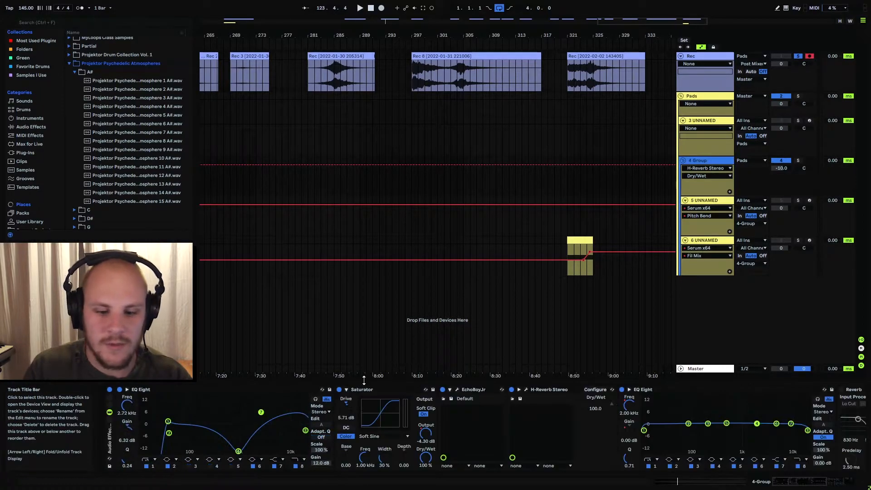
click(457, 389)
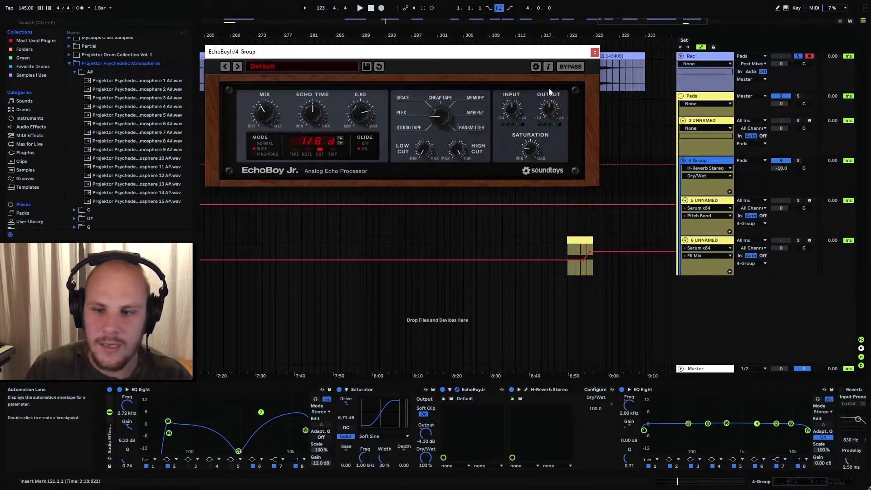
click(595, 54)
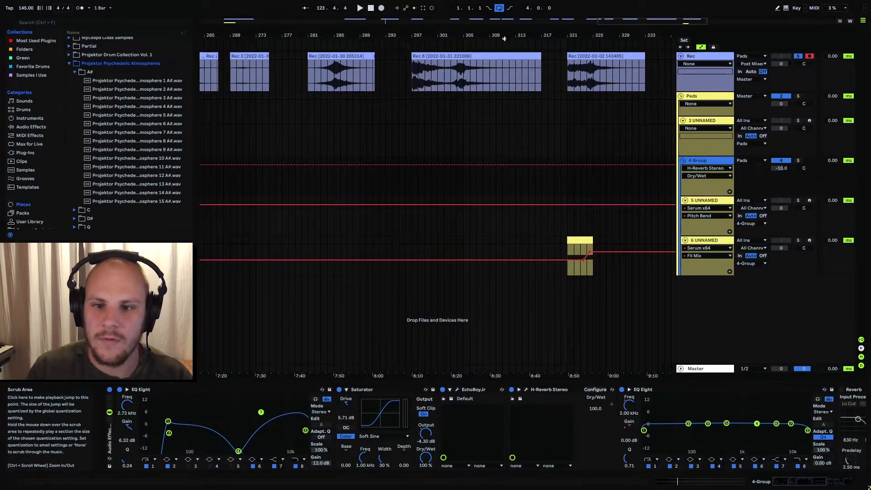
Step: Insert a new MIDI track below the 6 UNNAMED track
scroll(604, 141, right, 5)
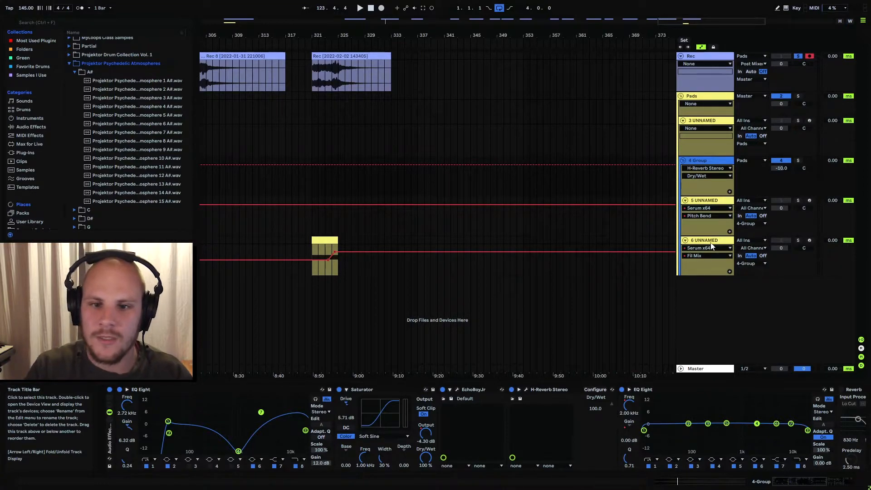
click(710, 242)
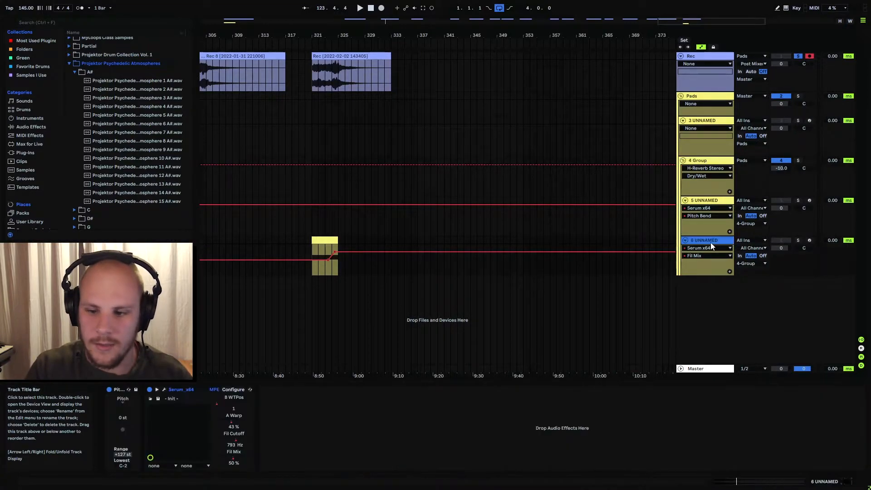
key(ctrl+shift+t)
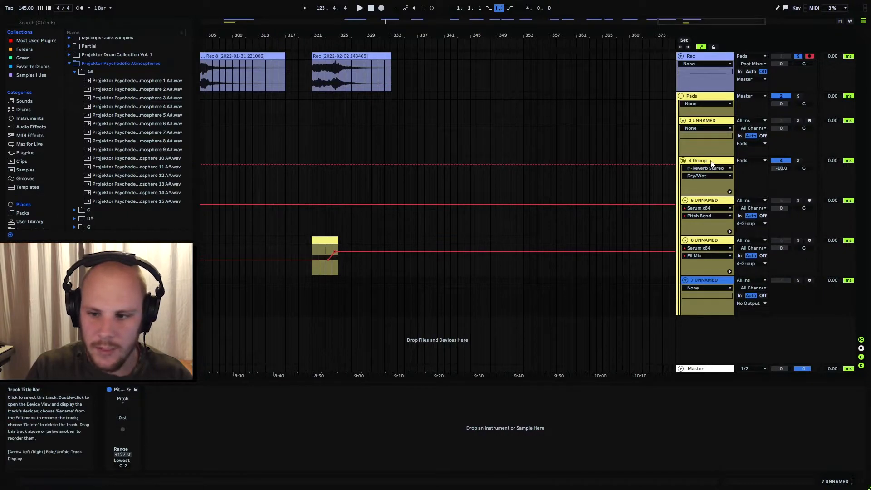
Step: On 4 Group, disable both EQ Eights, the Saturator and H-Reverb Stereo, and enable the Reverb device
click(708, 160)
click(339, 389)
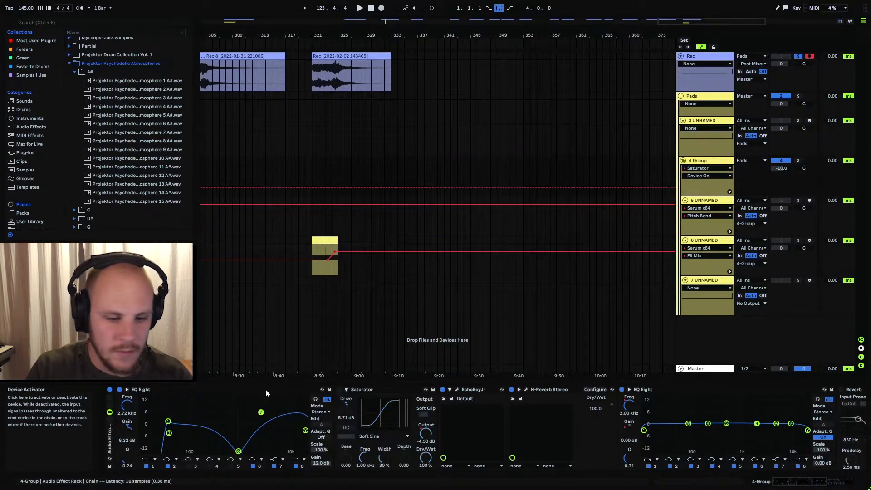
click(120, 389)
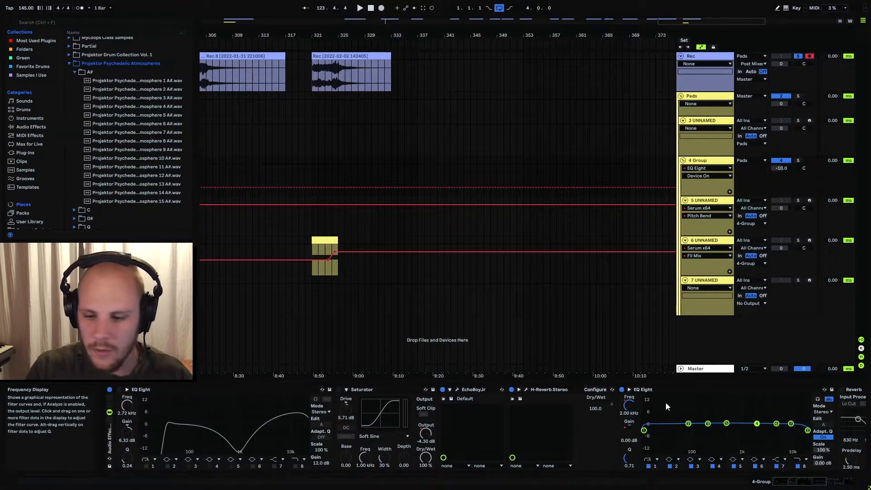
click(622, 389)
mouse_move(822, 482)
mouse_down()
mouse_move(846, 482)
mouse_move(808, 481)
mouse_move(838, 483)
mouse_up()
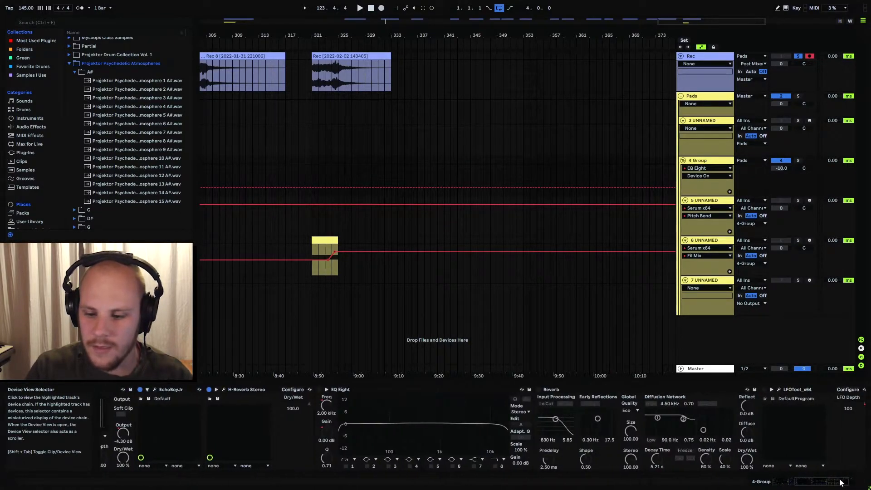
click(539, 390)
click(210, 390)
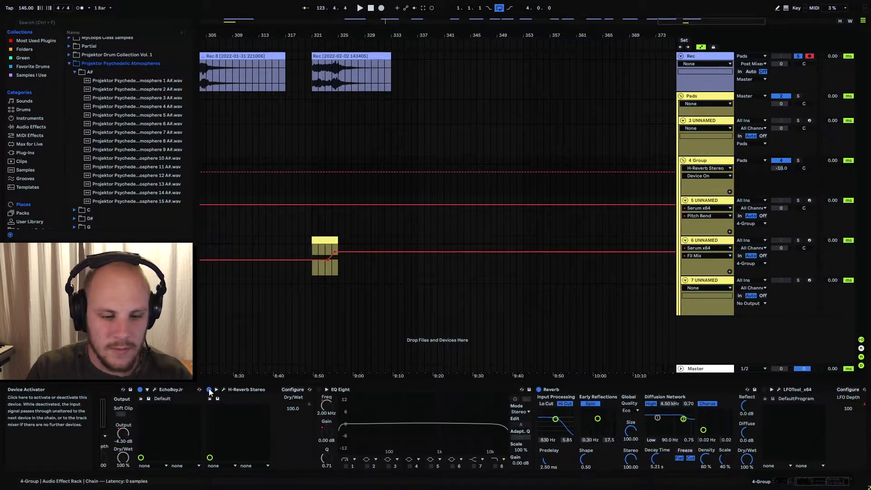
Step: Solo 4 Group and play it from bar 321
click(328, 180)
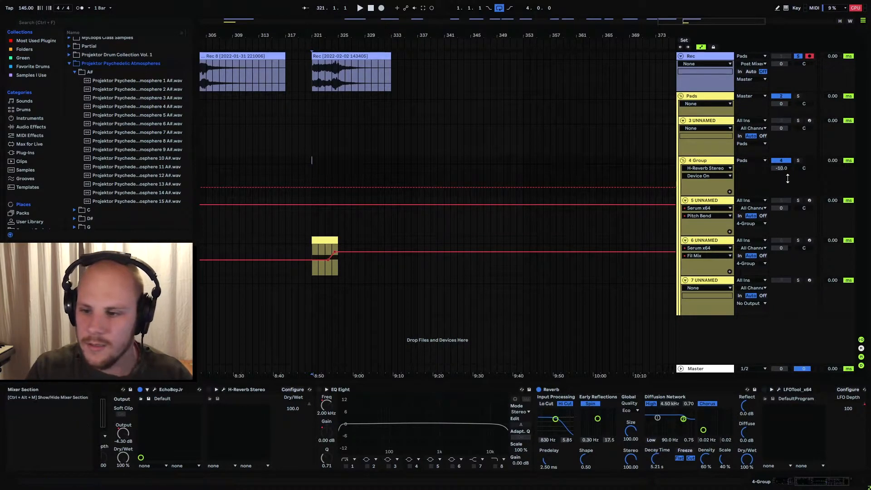
click(798, 161)
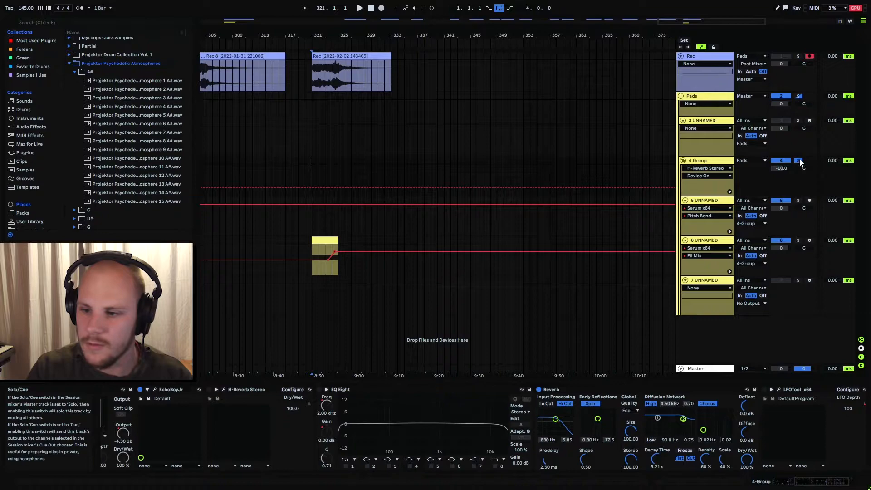
key(space)
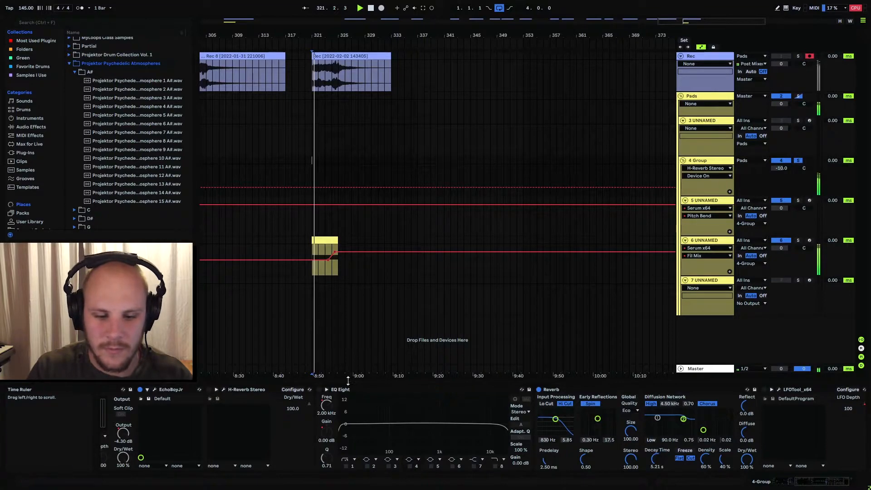
Step: Compare H-Reverb Stereo with Reverb on the soloed 4 Group, leaving H-Reverb Stereo enabled and Reverb disabled
click(209, 390)
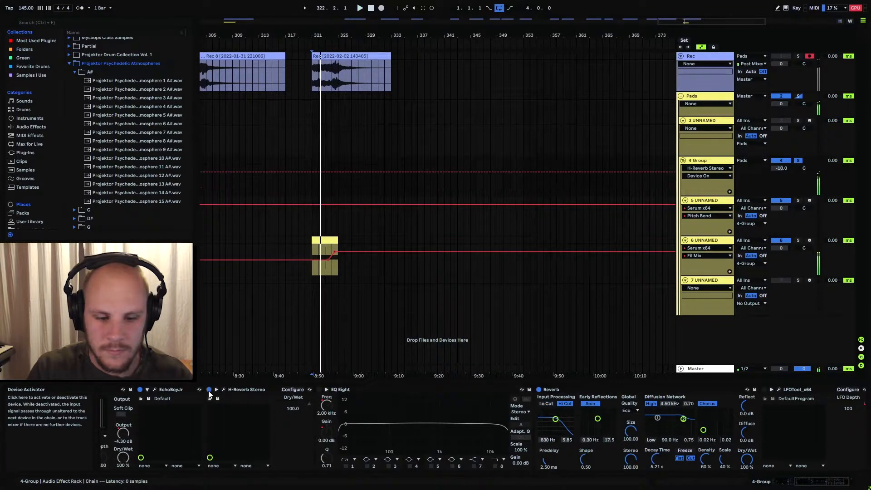
click(538, 391)
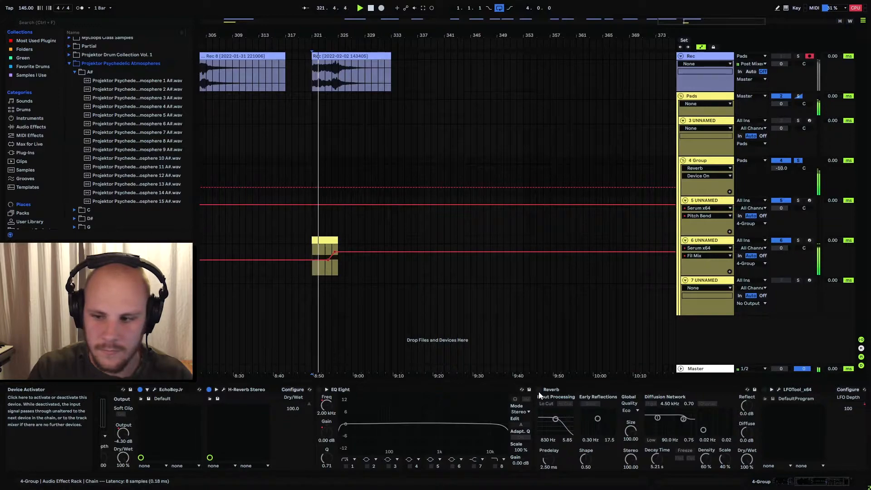
click(538, 390)
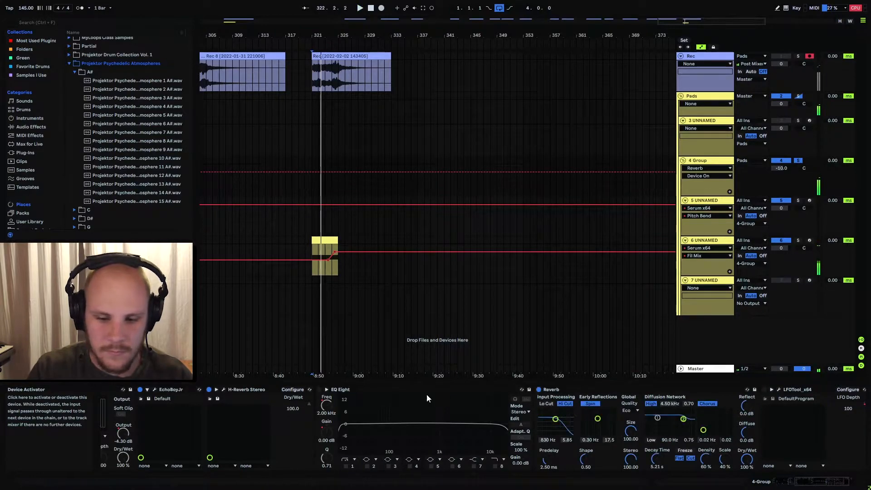
click(210, 389)
click(211, 388)
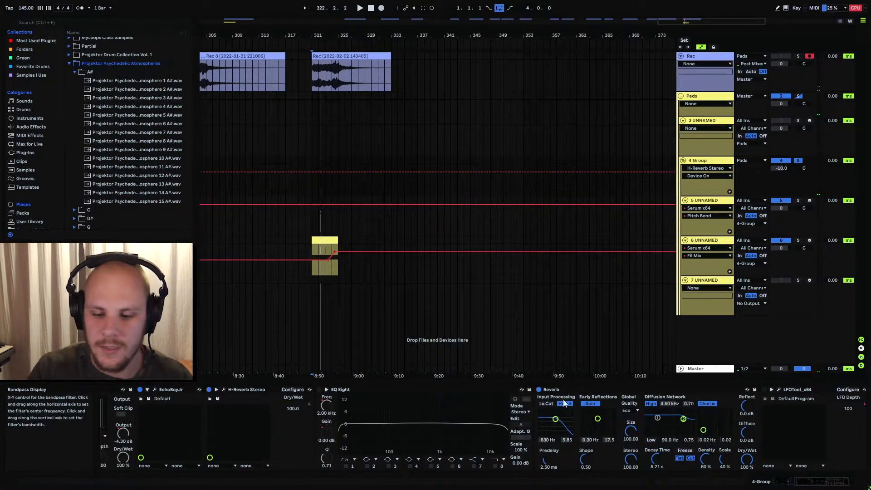
click(539, 390)
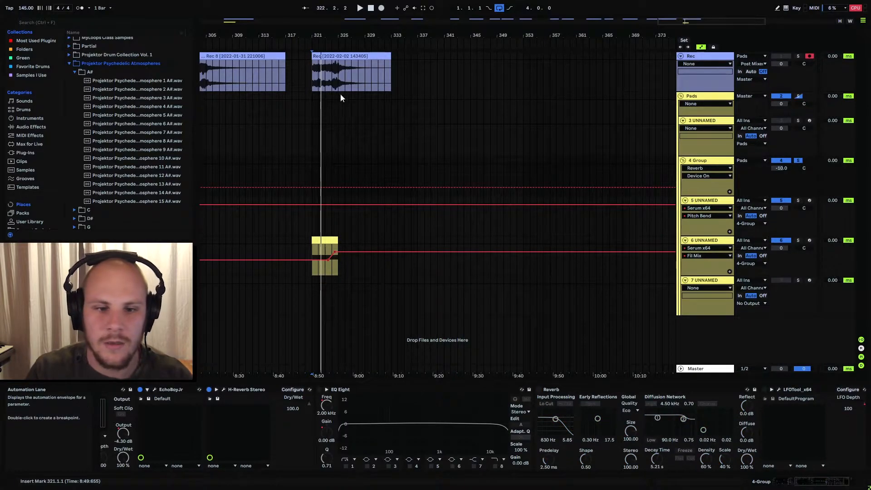
Step: Insert an empty MIDI clip on the 7 UNNAMED track from bar 337 to bar 345
drag(346, 36, 401, 40)
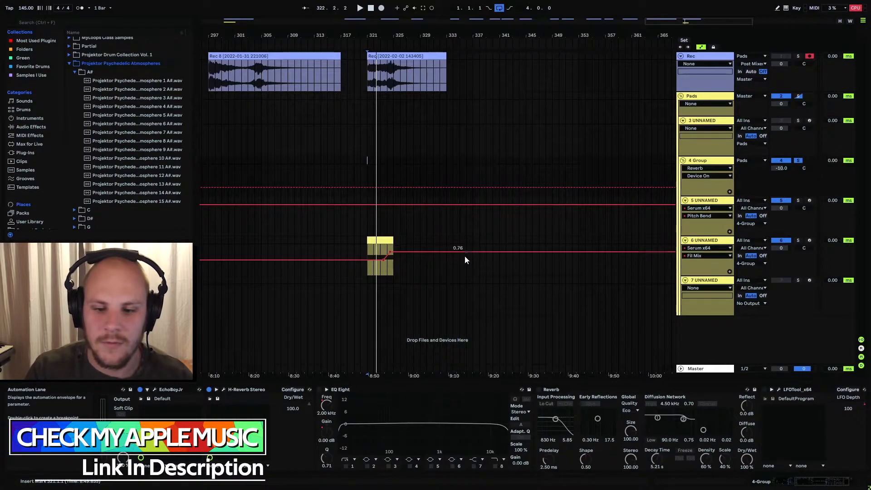
click(472, 281)
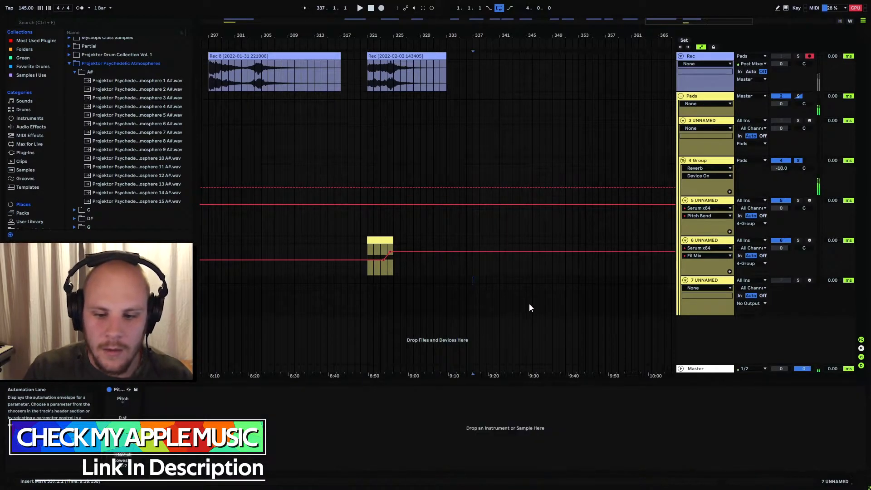
shift+click(524, 281)
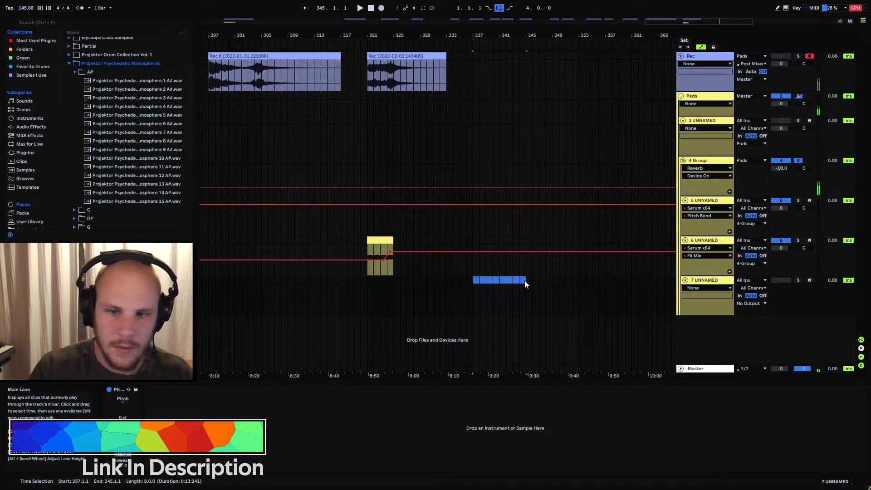
key(ctrl+shift+m)
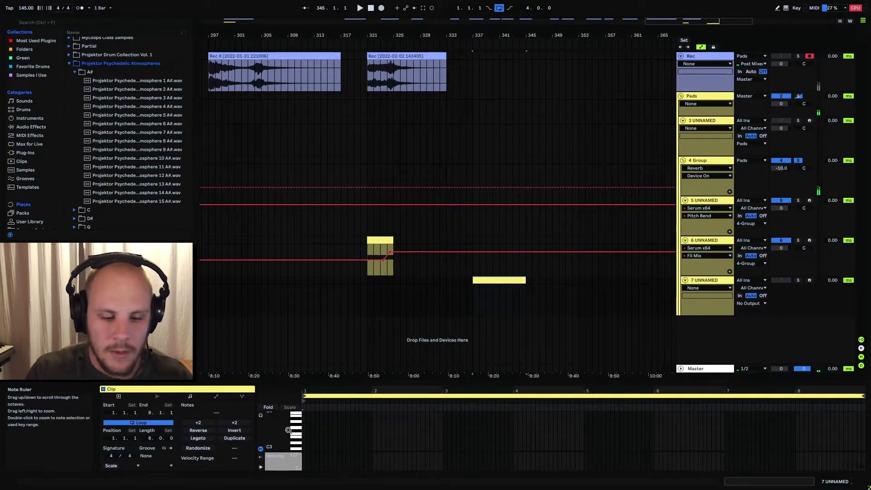
Step: Draw an A#3 note at the new clip's start and lengthen it to fill all eight bars
scroll(296, 435, up, 3)
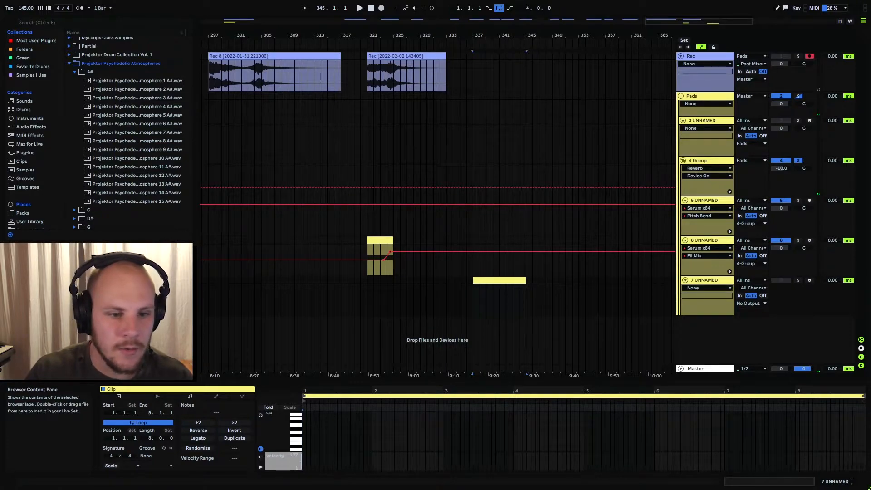
right_click(316, 428)
click(330, 360)
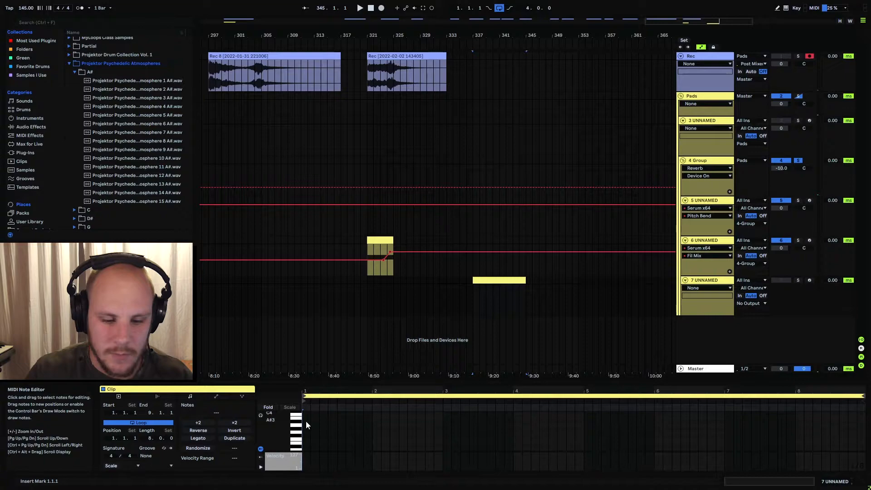
double_click(306, 421)
drag(325, 422, 753, 423)
Step: Transpose the long note down three octaves to A#0
key(shift+Down)
key(shift+Down)
key(shift+Down)
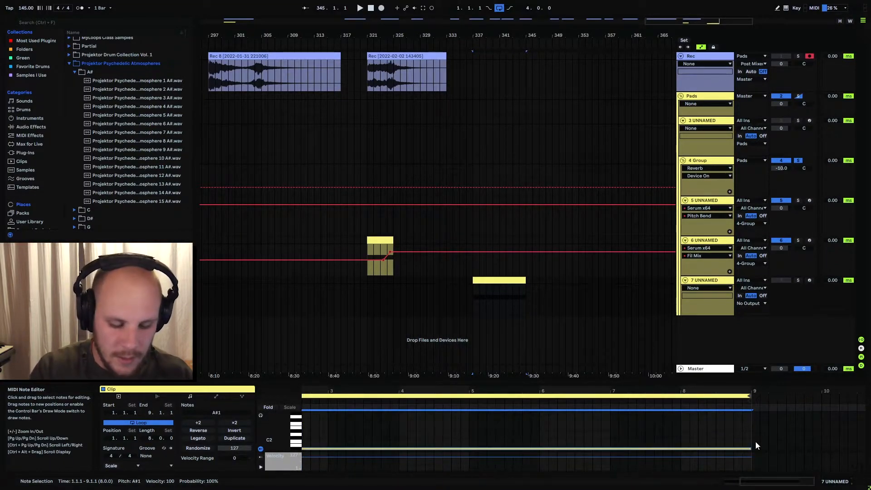
drag(602, 392, 718, 392)
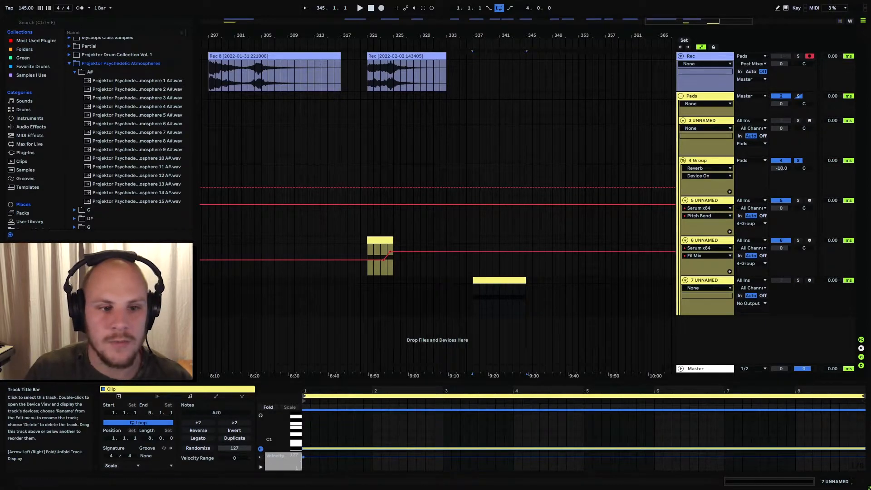
Step: Load Serum on the 7 UNNAMED track and select bar 337 on the Rec track
drag(488, 119, 588, 189)
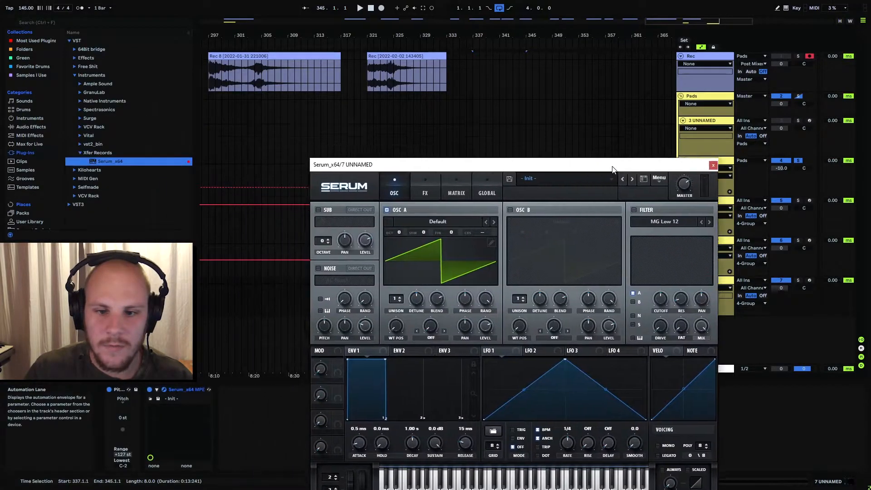
click(475, 67)
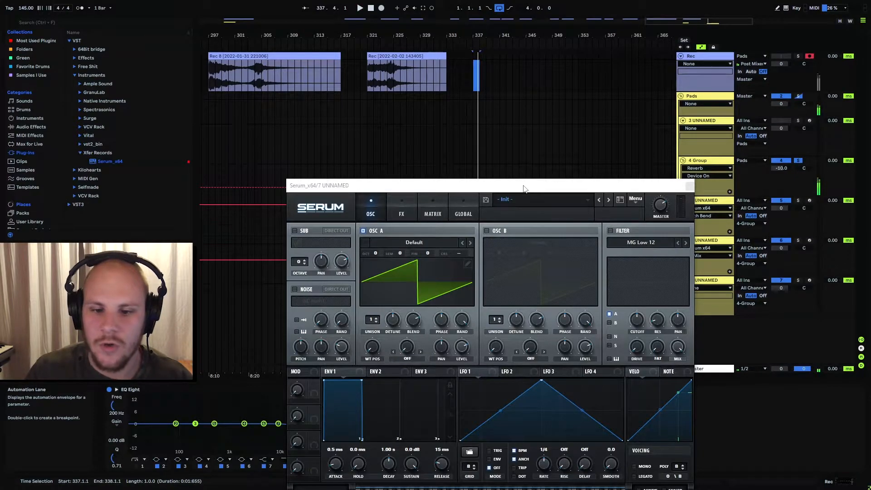
drag(523, 189, 516, 71)
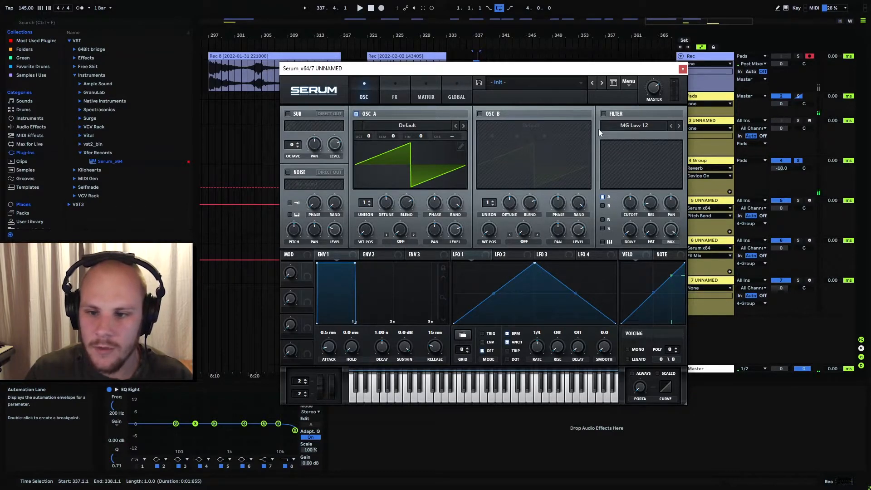
Step: Enable Serum's filter and set its type to the Multi filter L/P/H 24
click(604, 114)
click(622, 126)
mouse_move(637, 147)
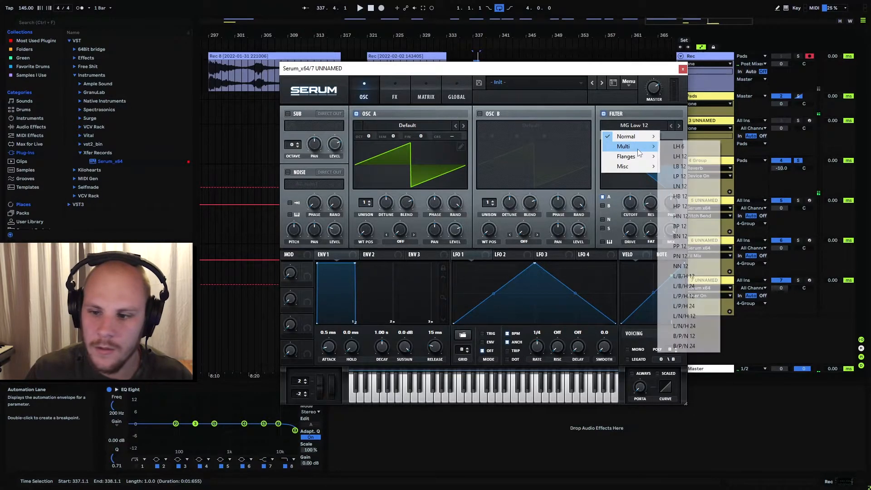
click(698, 306)
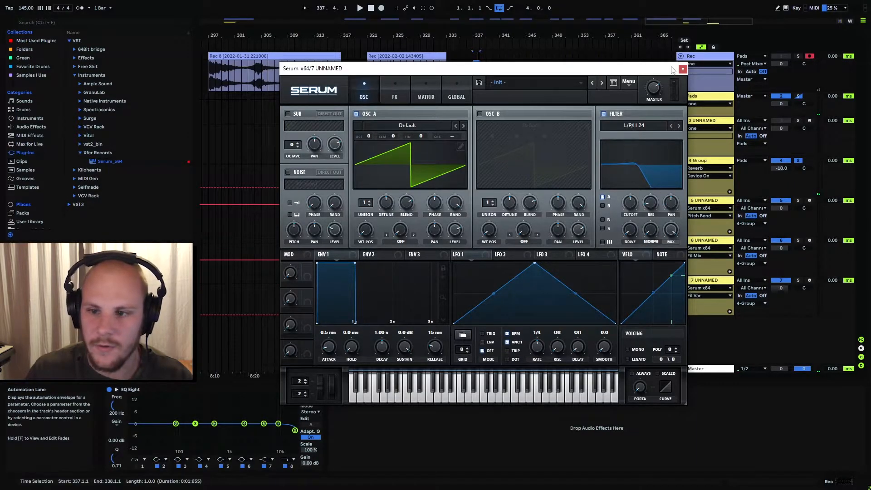
Step: Draw a Fil Var automation ramp on the 7 UNNAMED track, rising from bar 337 to 0.85 at bar 341
drag(658, 75, 870, 70)
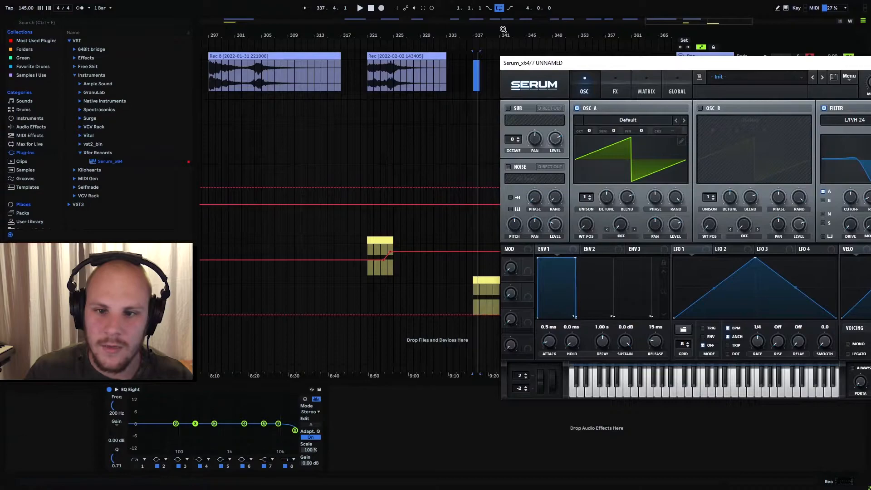
drag(440, 33, 363, 32)
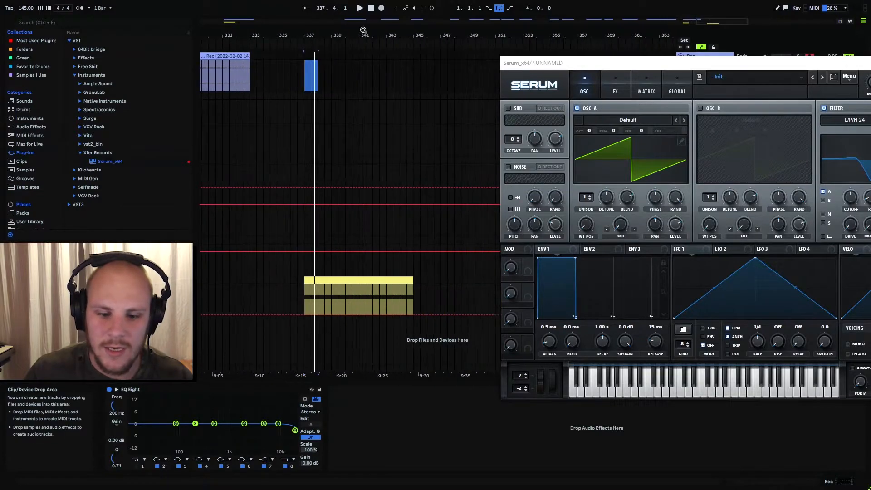
click(304, 313)
drag(351, 314, 359, 289)
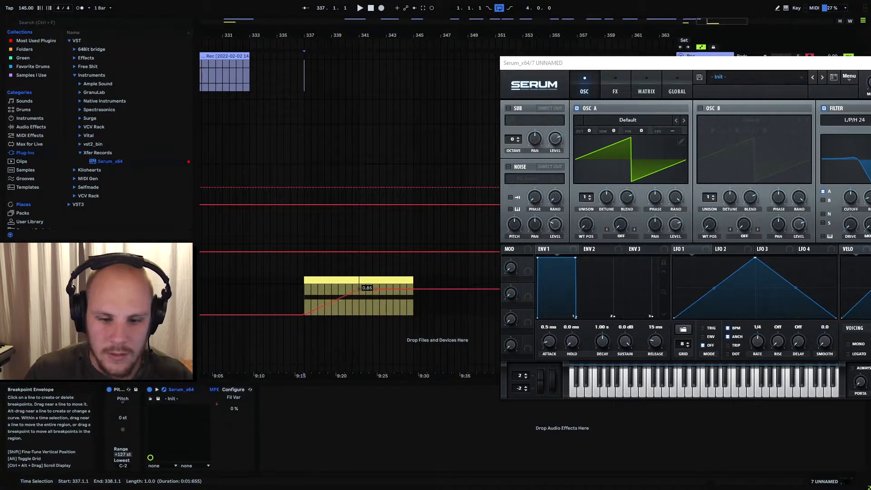
Step: Return the Fil Var automation to 0 at bar 345 and draw a varying Fil Cutoff automation over the clip, ending at about 0.68
drag(413, 288, 408, 314)
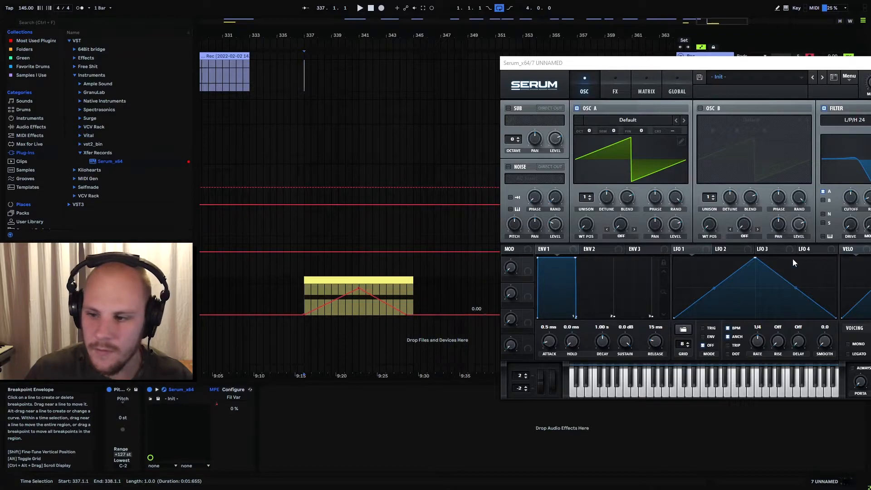
drag(754, 64, 716, 48)
click(811, 179)
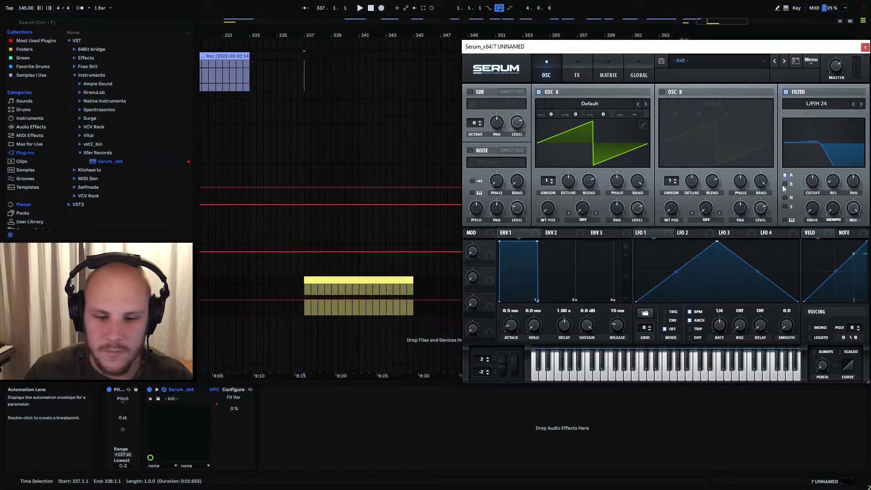
drag(363, 300, 367, 295)
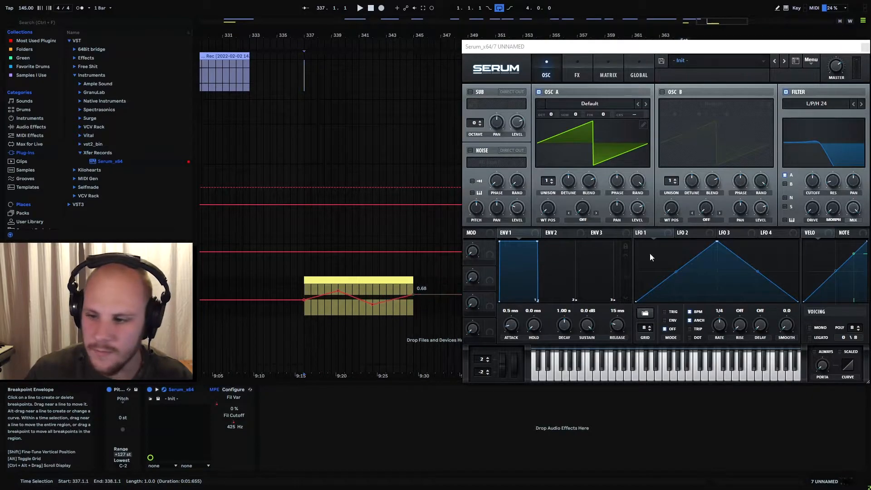
Step: Automate Fil Reso over the clip, ending at about 0.51, and Fil Driv with a curved 0.76 peak at bar 339
click(832, 186)
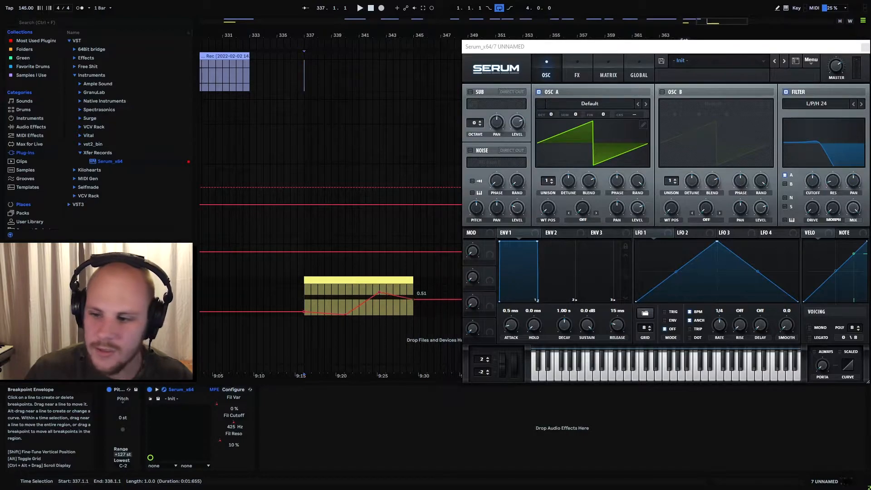
click(810, 210)
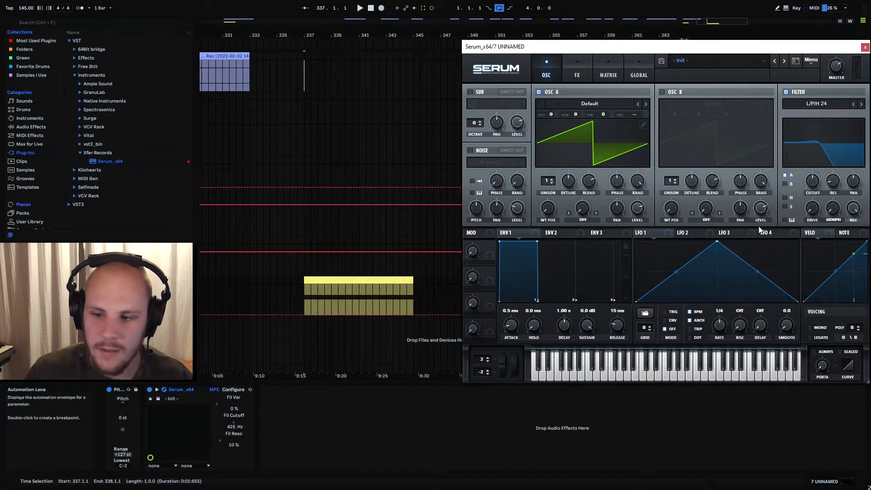
click(304, 314)
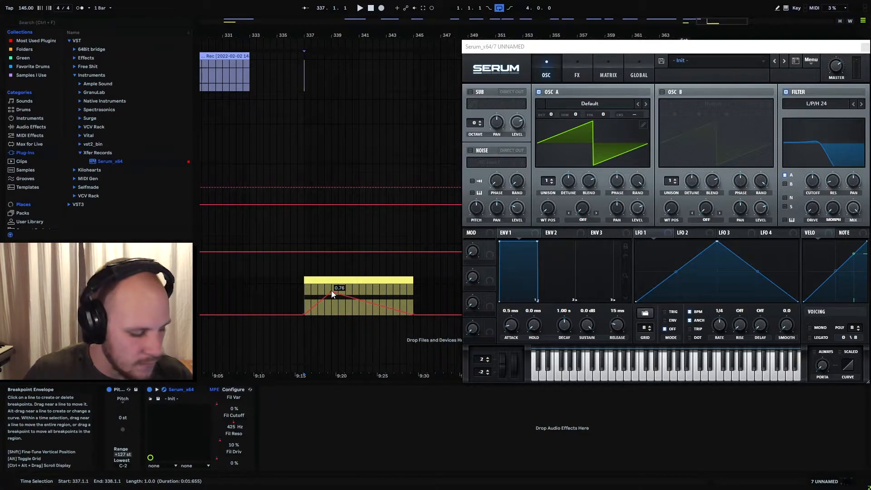
drag(331, 291, 324, 298)
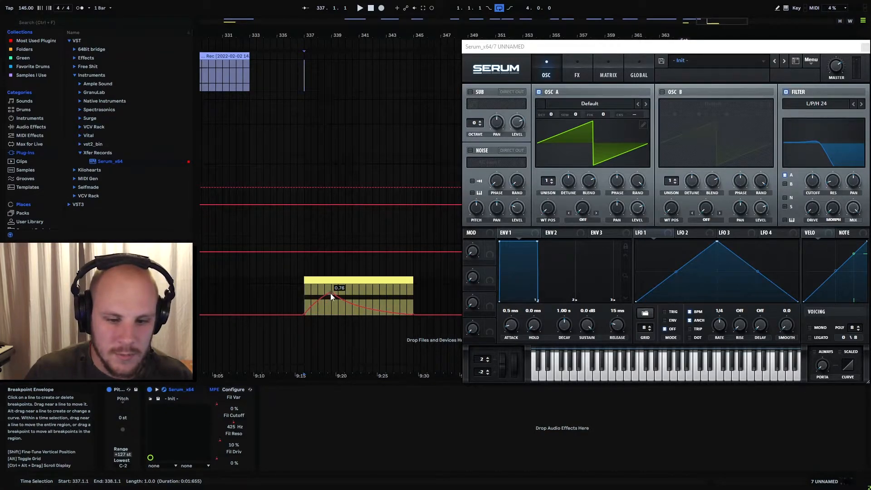
click(332, 286)
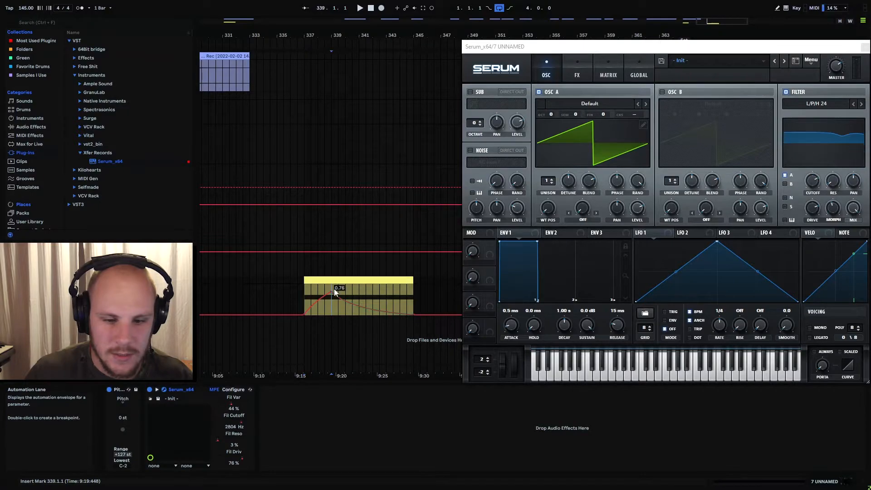
Step: Play the 7 UNNAMED clip from bar 337 to hear the automated filter movement
click(309, 293)
key(space)
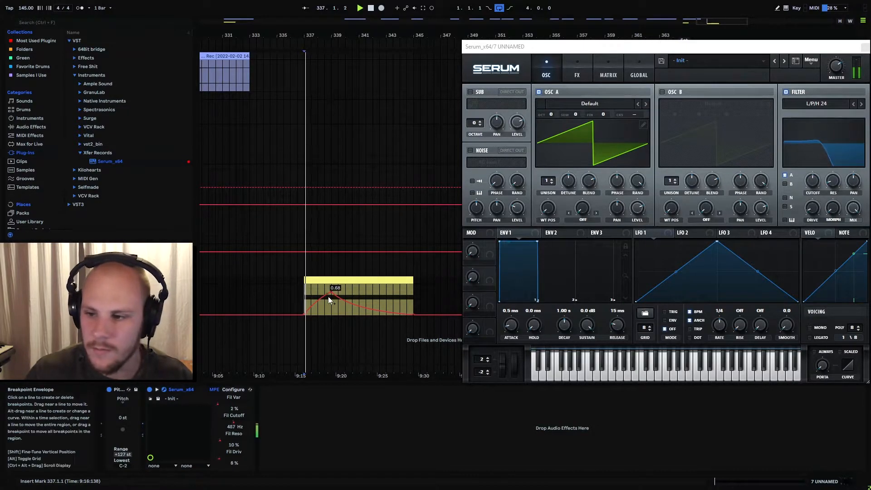
drag(626, 47, 599, 56)
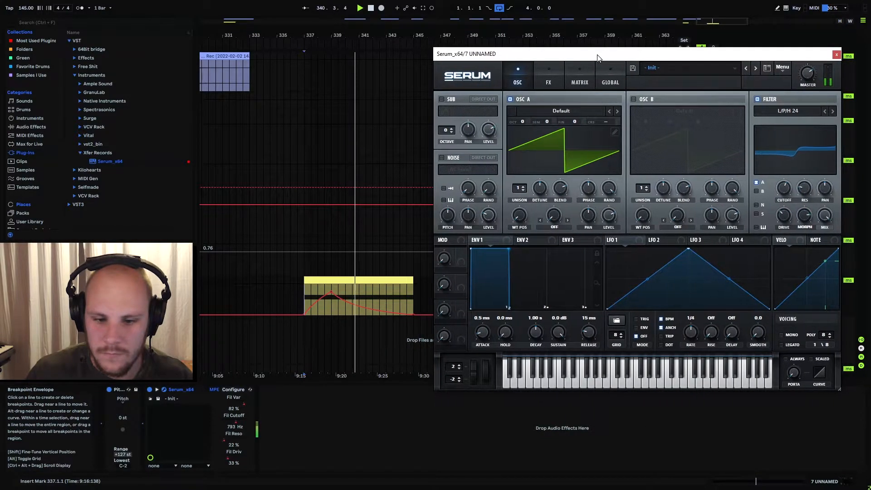
drag(600, 57, 605, 55)
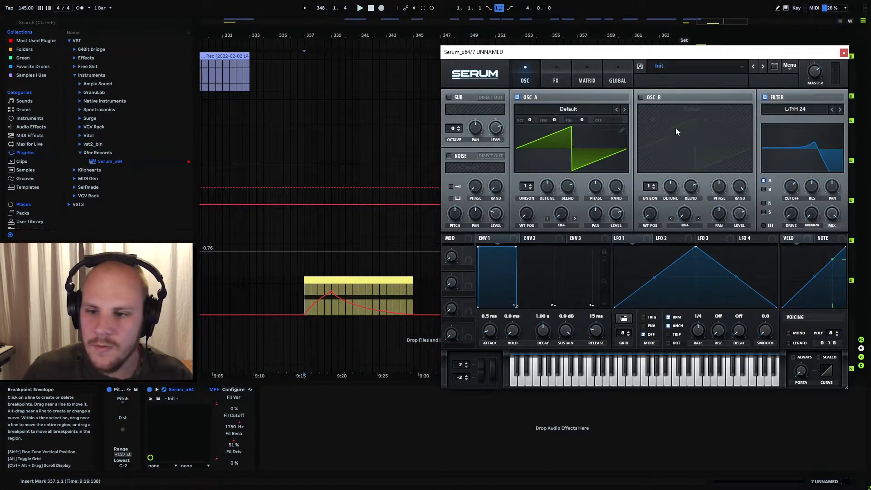
Step: Enable OSC B with wavetable 079 from Projektor Tones Pack Part 1 and route it through the filter
click(641, 97)
click(681, 109)
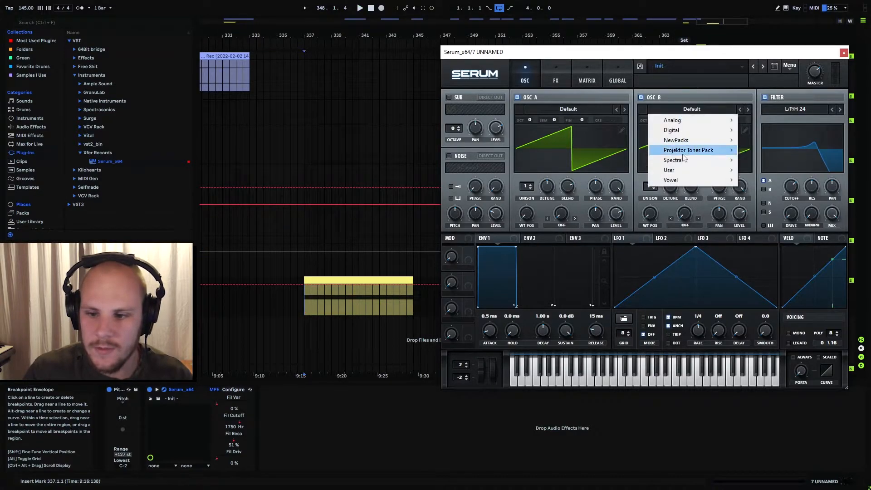
mouse_move(695, 152)
mouse_move(775, 154)
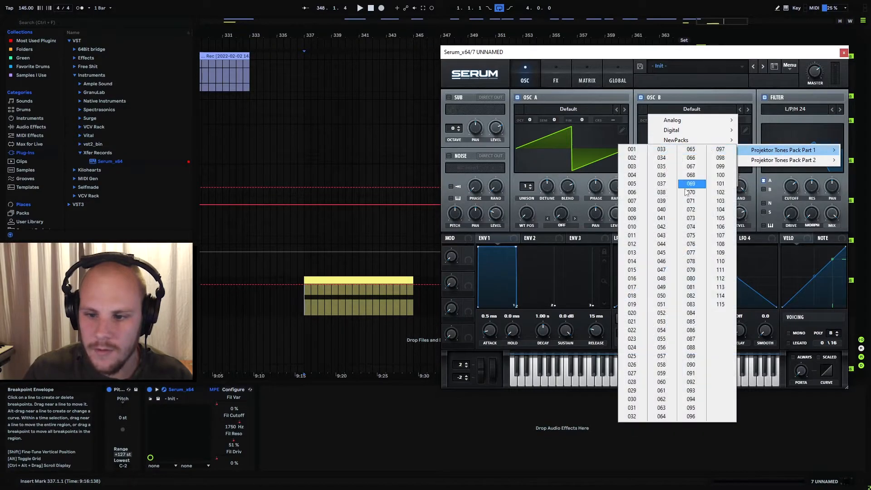
click(690, 189)
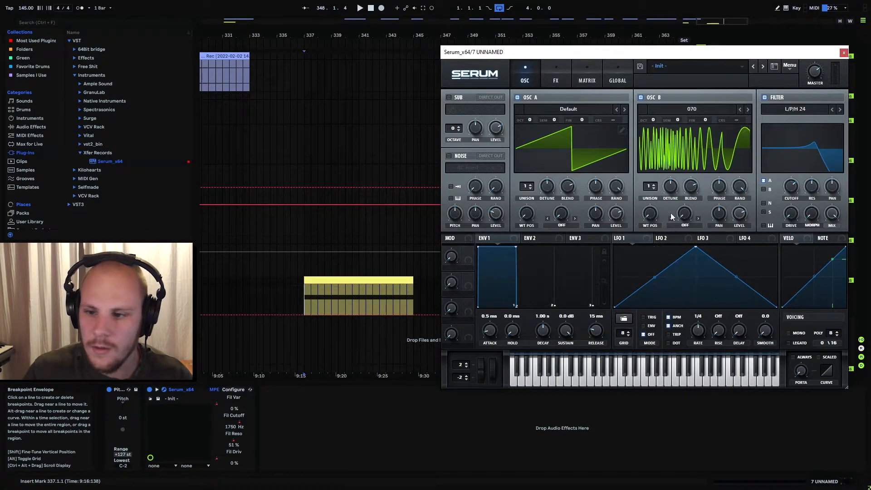
click(748, 109)
click(748, 109)
click(747, 109)
click(748, 110)
click(747, 110)
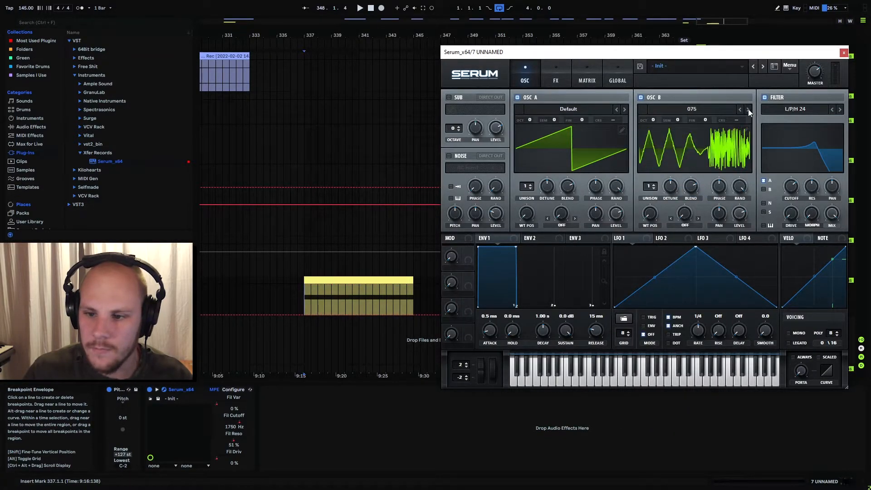
click(748, 109)
click(747, 109)
click(747, 109)
click(748, 109)
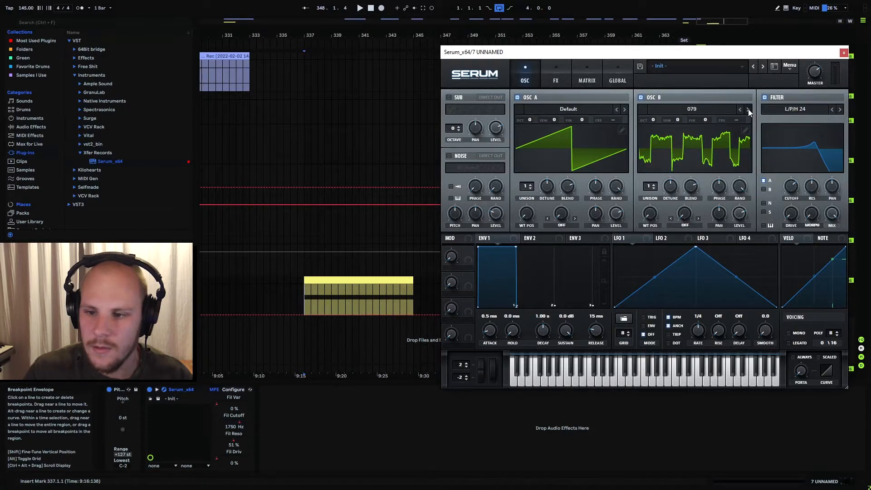
click(748, 109)
click(740, 111)
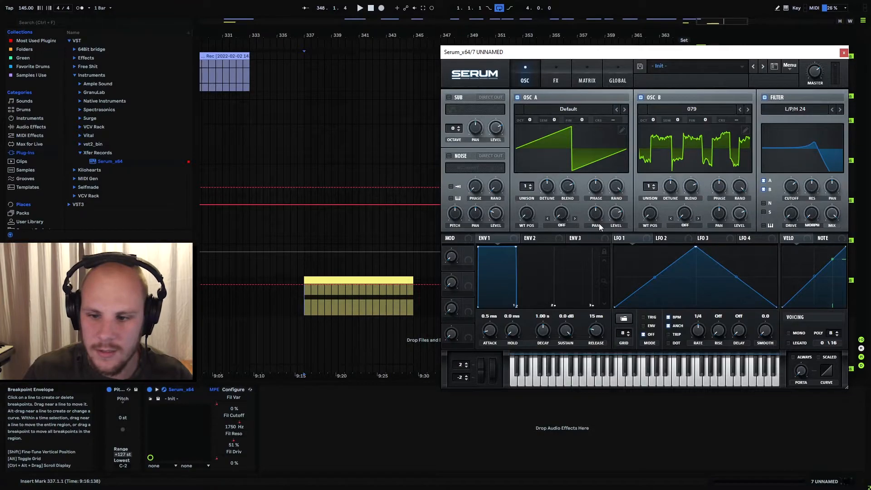
Step: Set OSC A's warp mode to Sync Window and draw A Warp automation peaking at bar 339 and returning to 0 at bar 345
click(560, 225)
click(583, 246)
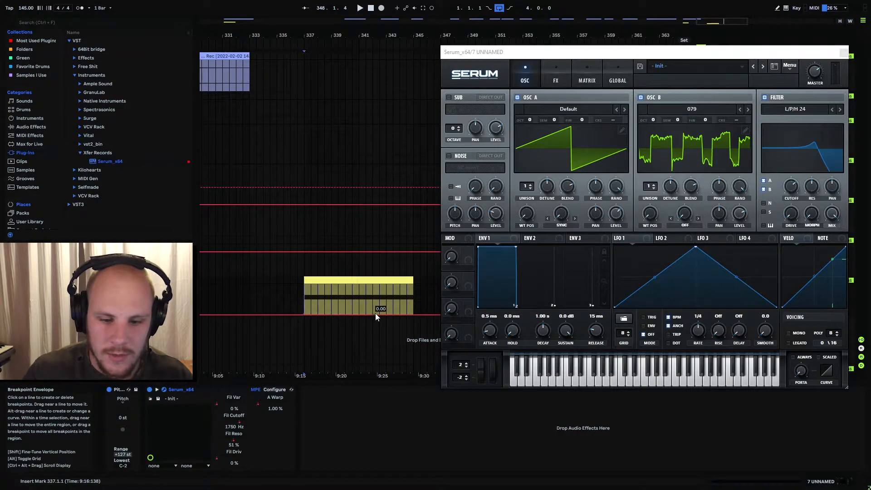
drag(333, 313, 332, 301)
drag(415, 300, 413, 314)
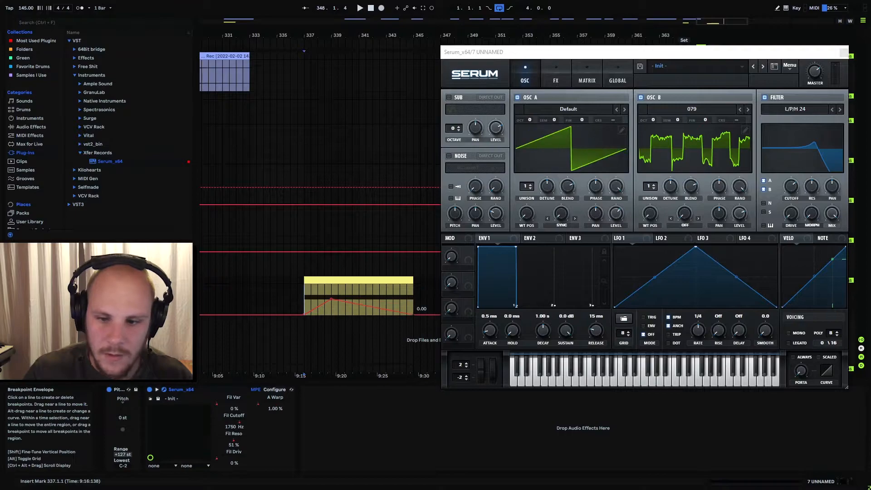
click(573, 217)
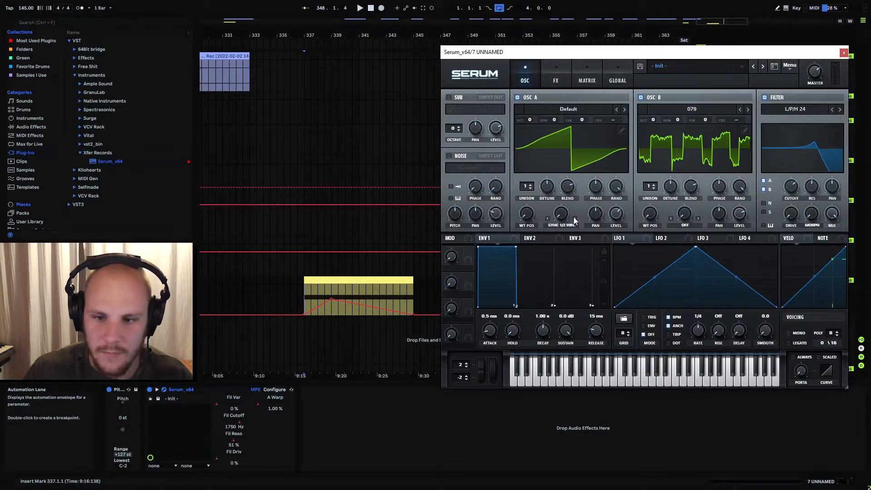
key(space)
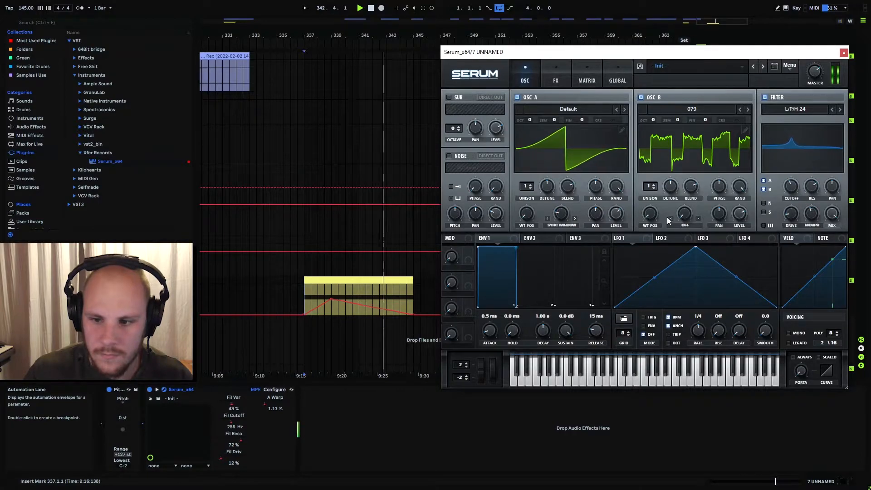
Step: Set OSC B's warp to Sync (Window 1/2) and draw curved B Warp automation peaking at about 0.64 at bar 341, returning to 0 at bar 345
click(685, 225)
click(706, 257)
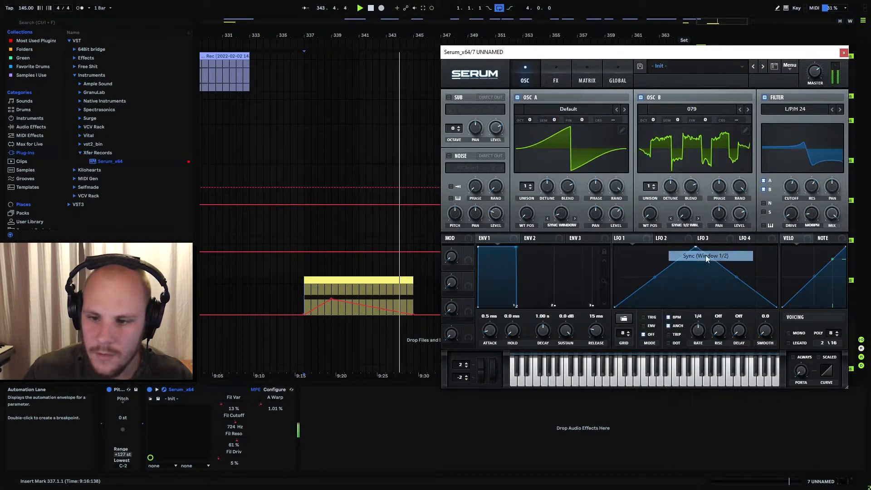
click(685, 214)
click(303, 314)
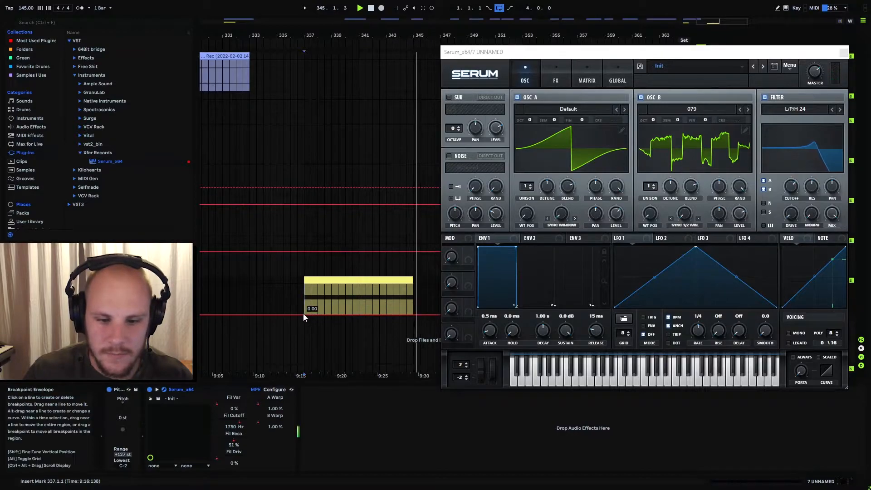
drag(359, 314, 359, 296)
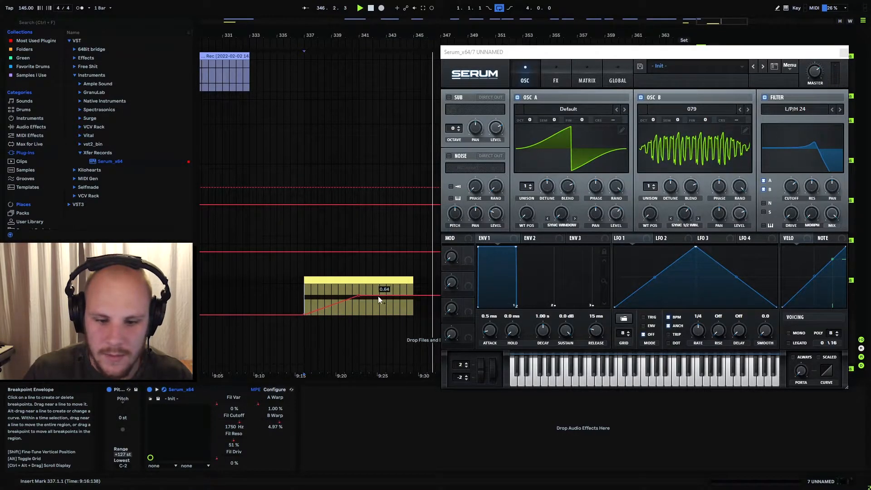
drag(412, 297, 339, 309)
key(space)
key(space)
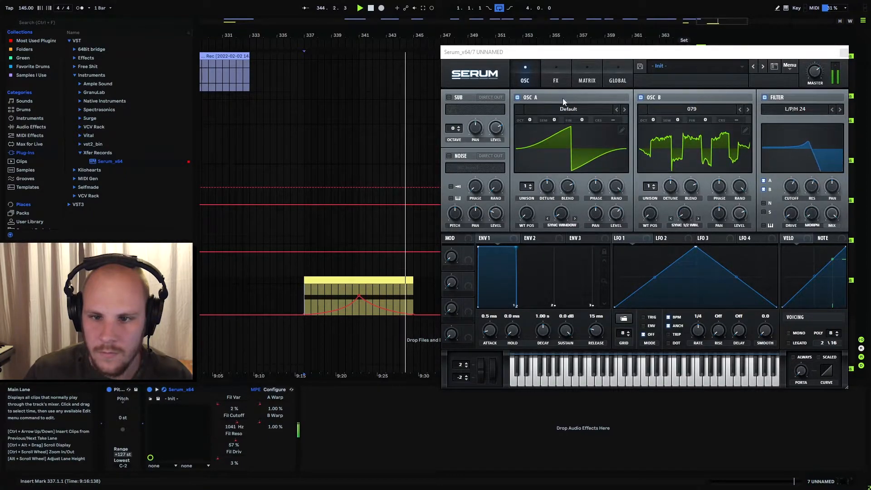
Step: Enable Serum's Distortion effect and set its type to SoftClip
click(558, 84)
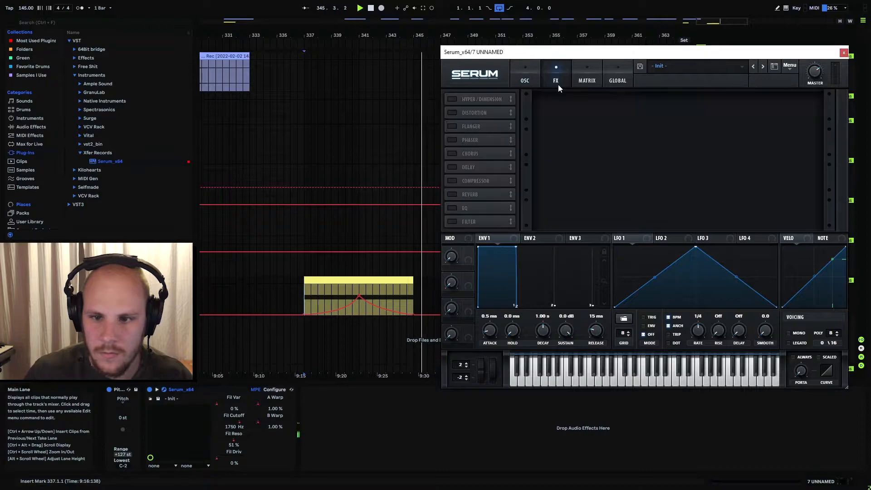
click(454, 113)
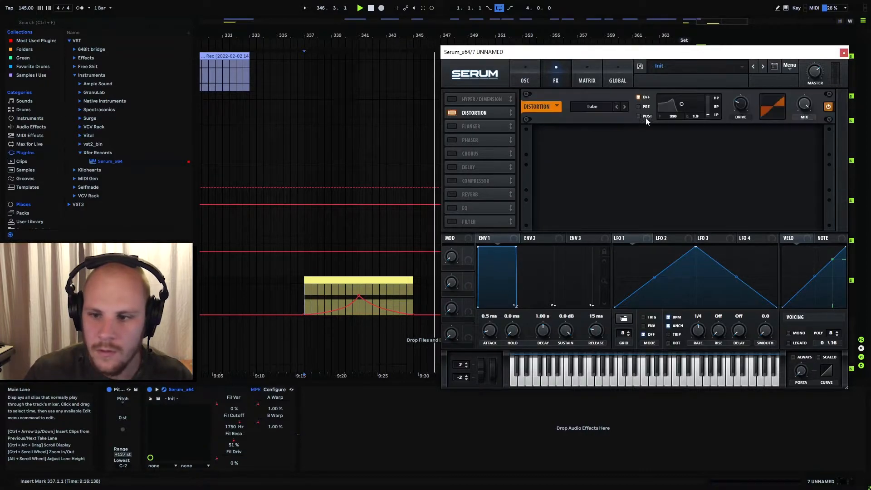
click(624, 108)
click(616, 107)
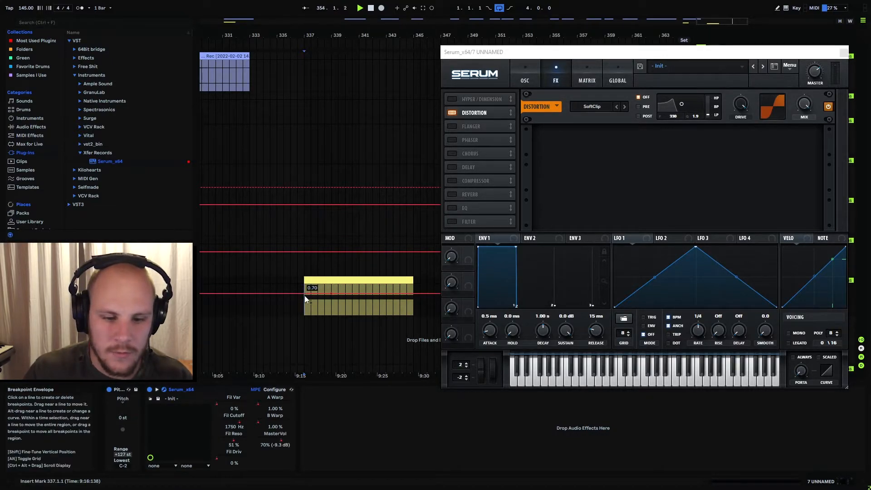
Step: Draw MasterVol automation over the clip, peaking at bar 339 and falling to 48% at bar 345, and close the Serum window
drag(303, 295, 303, 299)
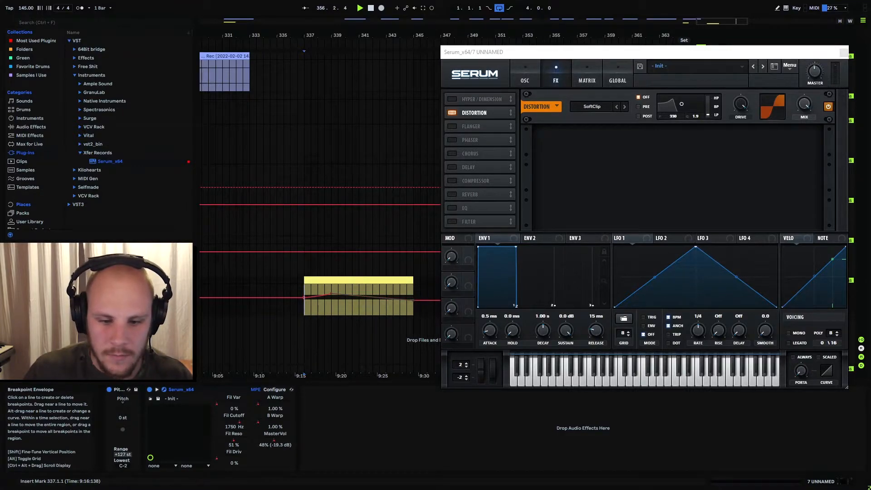
click(332, 285)
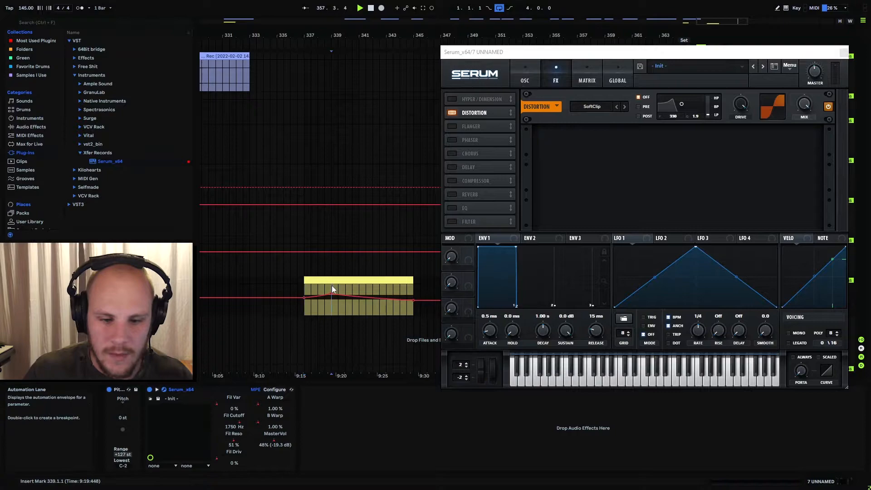
click(316, 312)
click(844, 53)
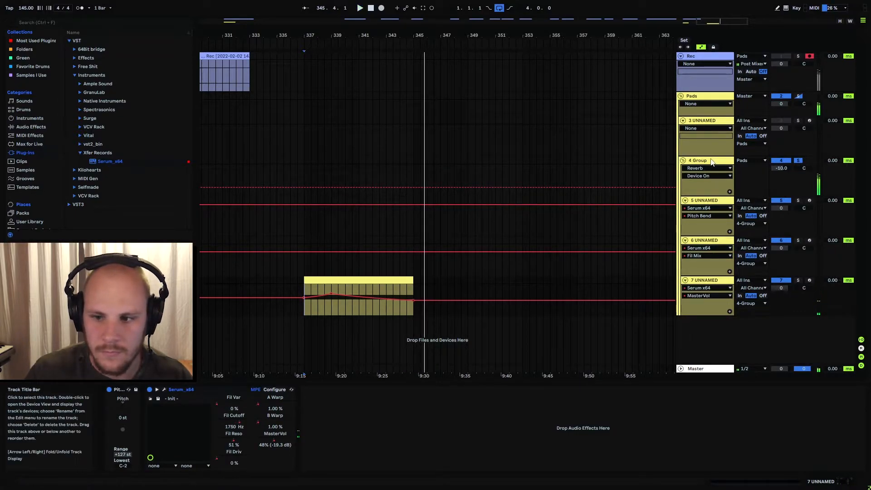
click(713, 161)
drag(817, 483, 791, 483)
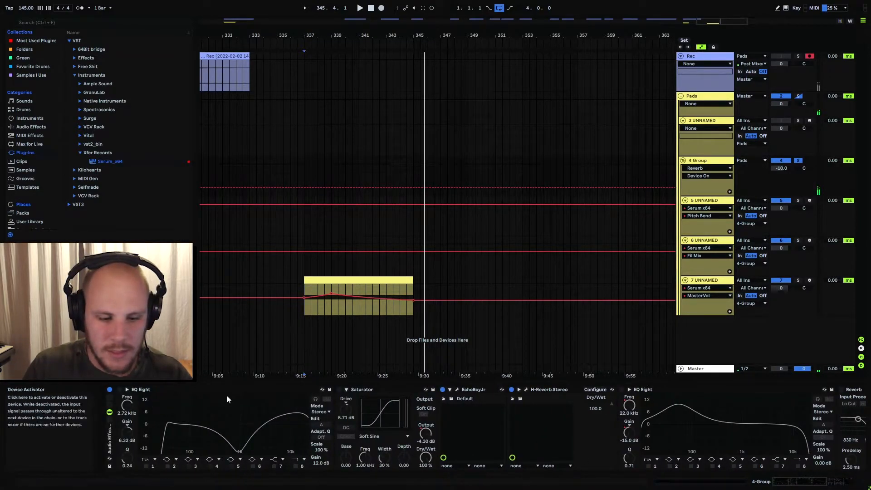
double_click(666, 391)
double_click(361, 390)
double_click(284, 392)
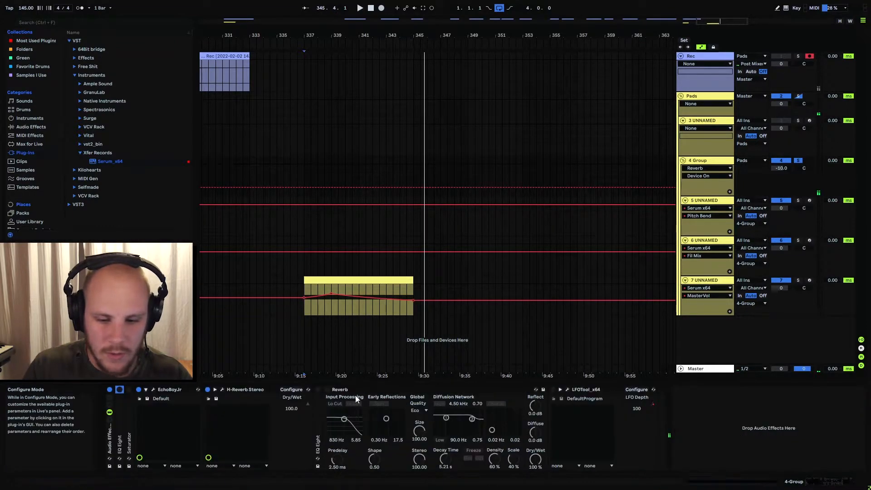
double_click(338, 390)
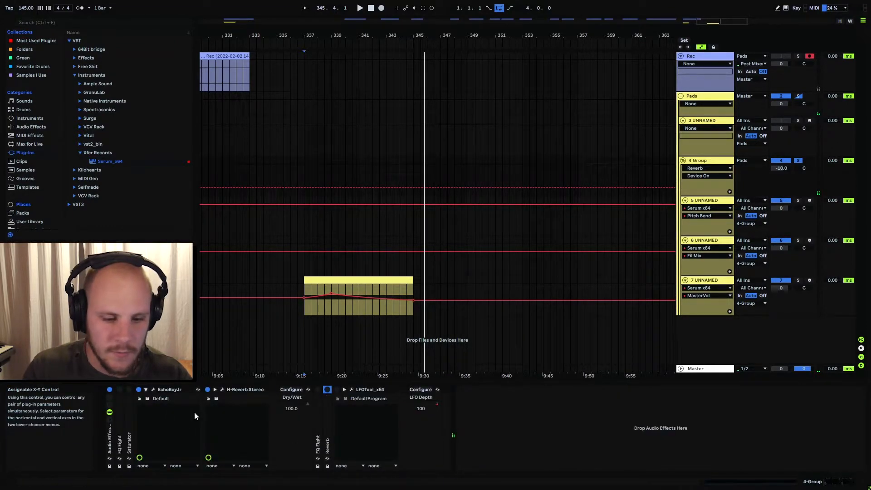
drag(341, 36, 465, 13)
click(344, 251)
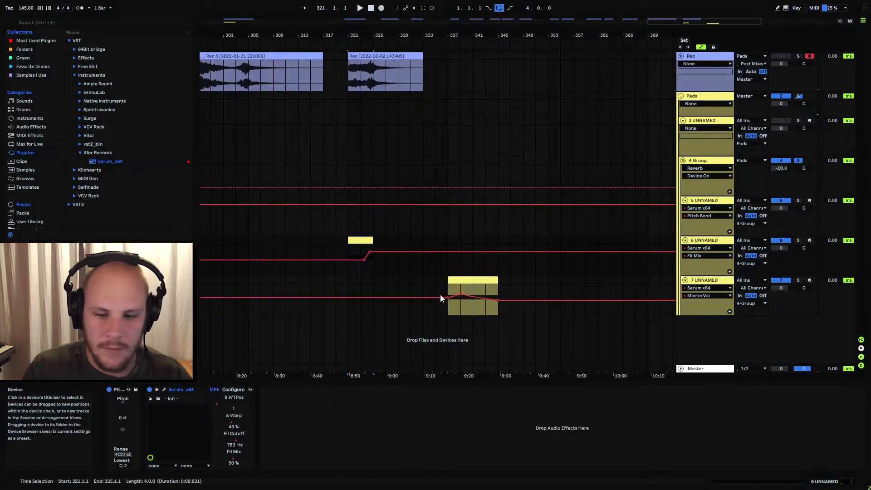
click(448, 270)
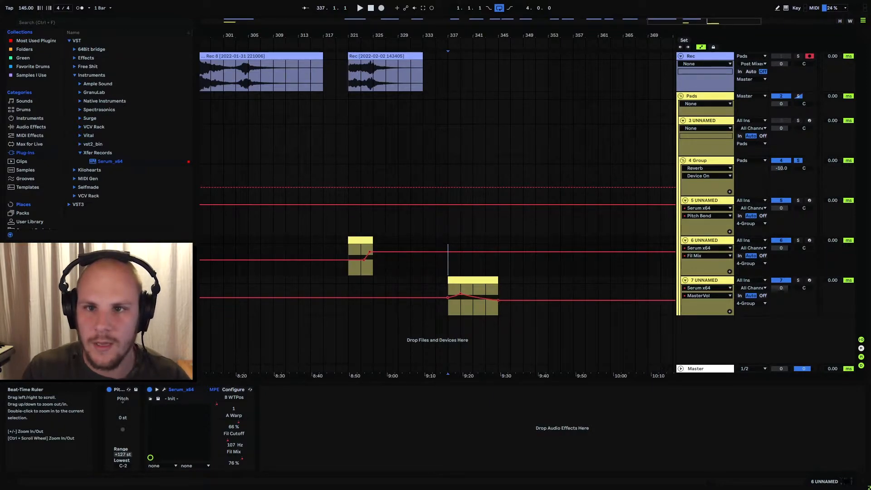
drag(516, 35, 516, 91)
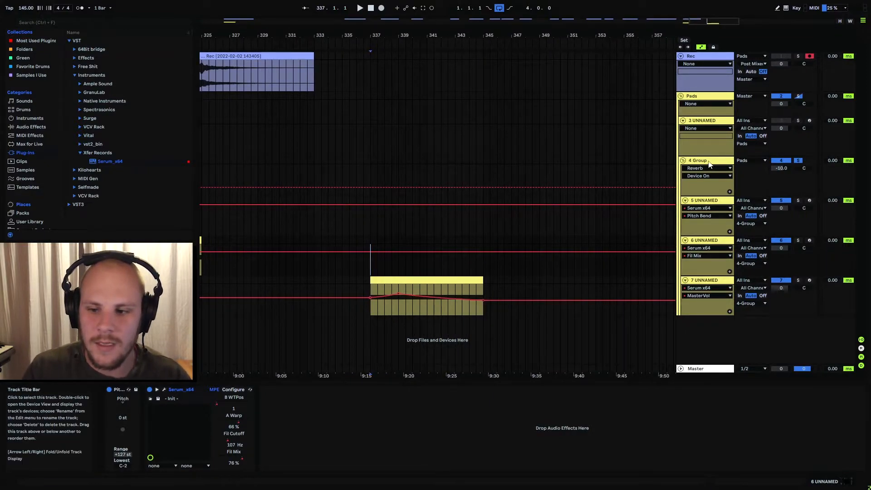
Step: Add an EQ Eight before EchoBoyJr in the 4 Group and boost band 5 by 9.05 dB with a Q of 0.34
click(711, 164)
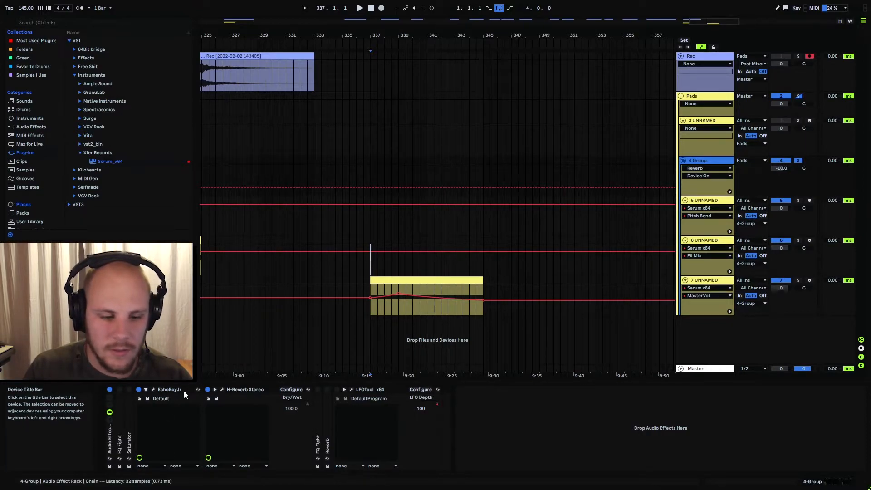
click(38, 127)
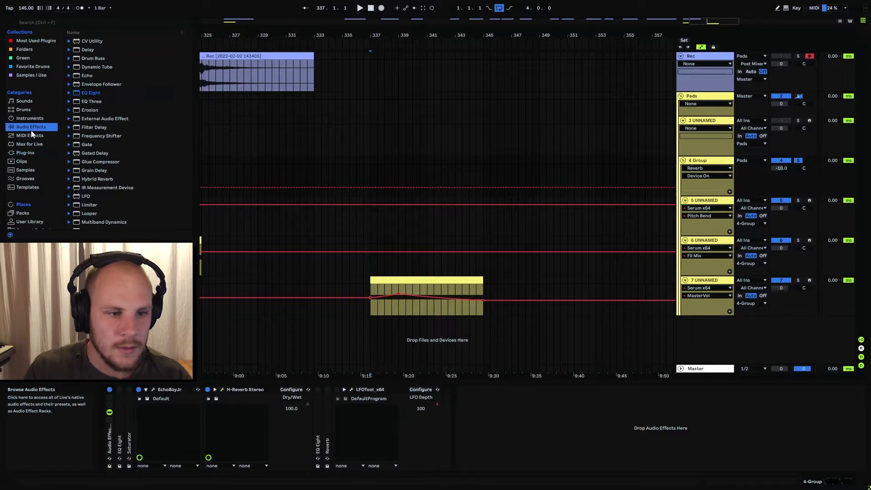
mouse_move(93, 95)
mouse_down()
mouse_move(132, 422)
mouse_move(145, 435)
mouse_move(146, 470)
mouse_up()
drag(146, 430, 145, 428)
click(145, 405)
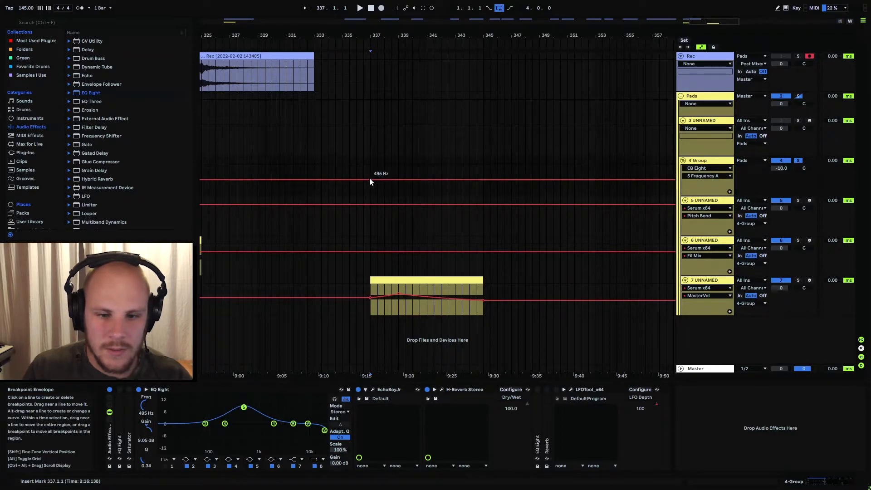
Step: Draw curved automation for EQ Eight's band 5 frequency, rising from 1.24 kHz at bar 337 to 7.79 kHz at bar 339 and falling by bar 345
drag(369, 179, 399, 168)
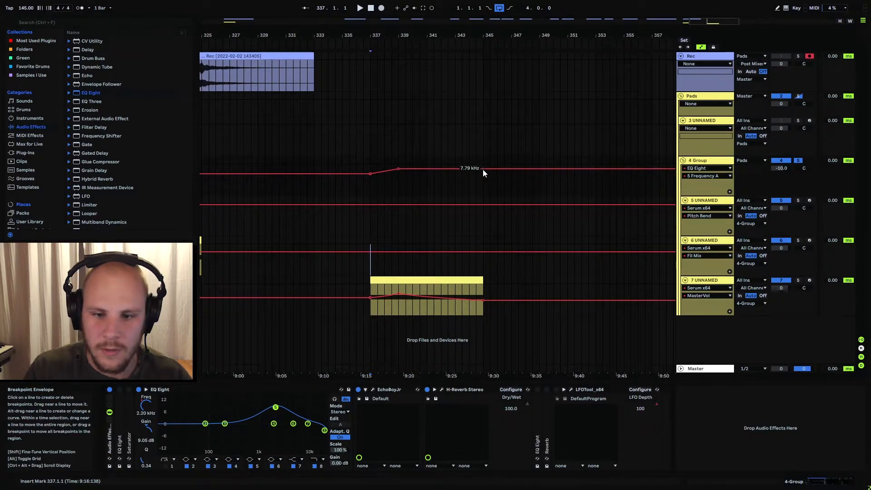
drag(484, 169, 483, 180)
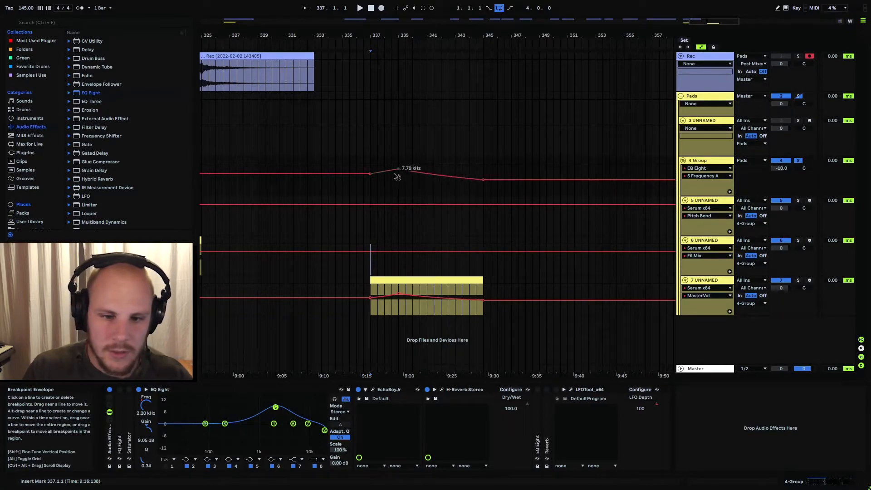
drag(380, 176, 380, 177)
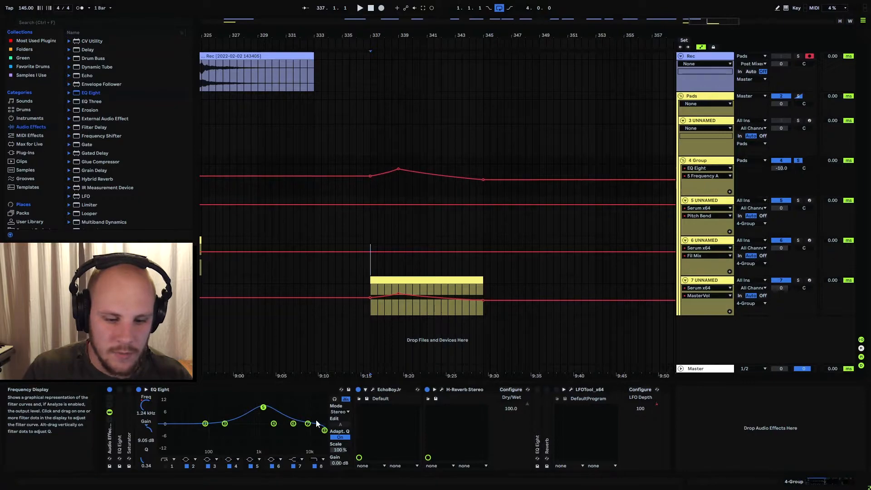
Step: Automate the EQ Eight's band 8 high-cut frequency to fall from 22 kHz at bar 339 to 4.94 kHz at bar 345
click(322, 466)
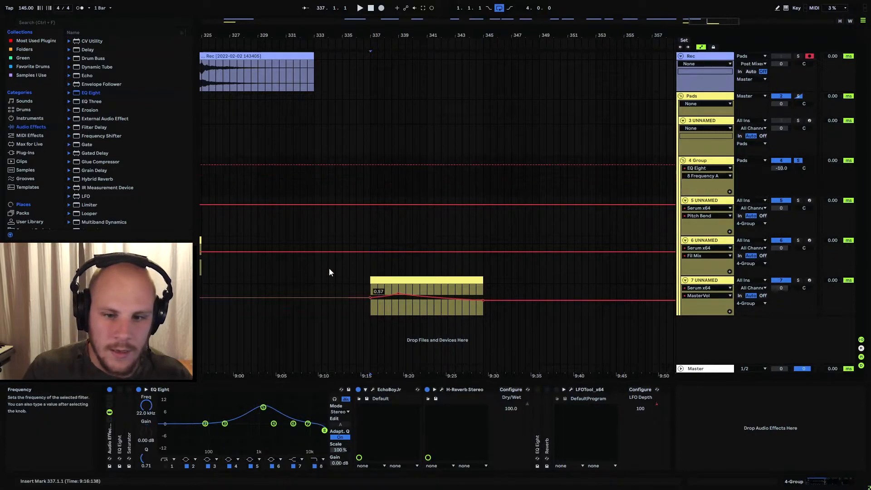
click(398, 164)
click(485, 166)
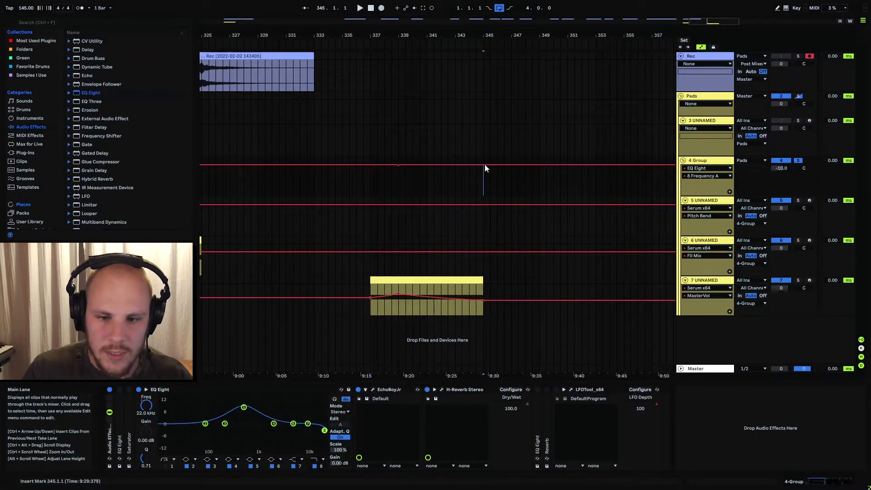
drag(484, 166, 483, 171)
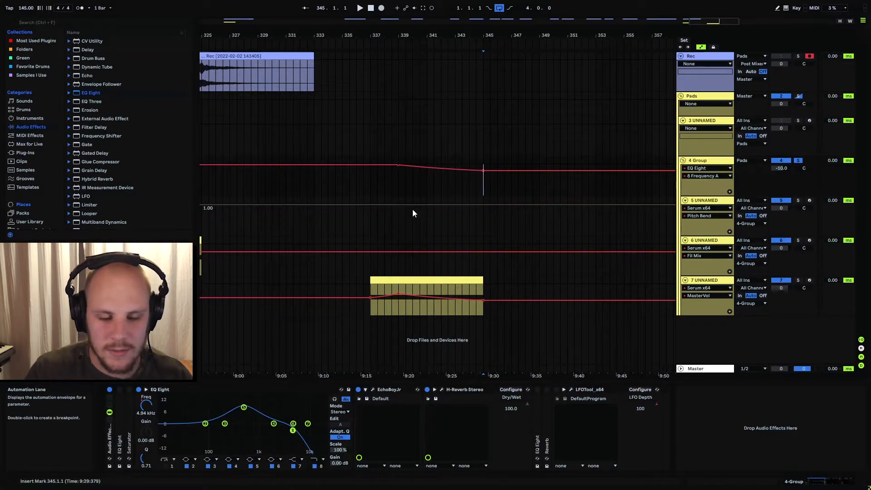
Step: Add a Saturator after the EQ Eight and automate its Output from -2.65 dB at bar 337 to 0 dB at 339 and -3.22 dB at 345
scroll(107, 158, down, 4)
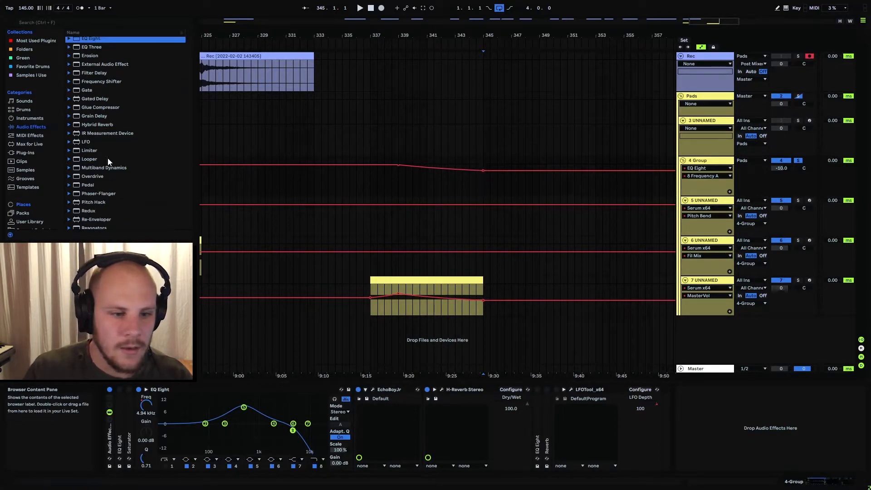
drag(99, 188, 296, 397)
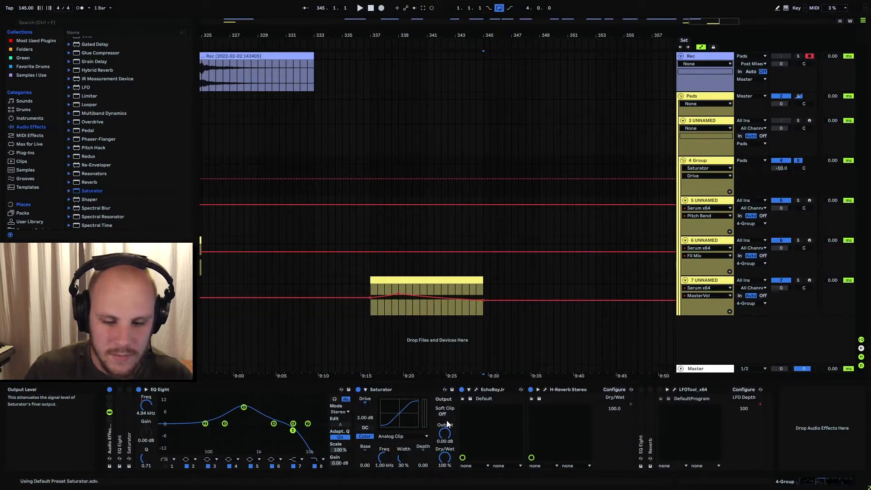
click(445, 434)
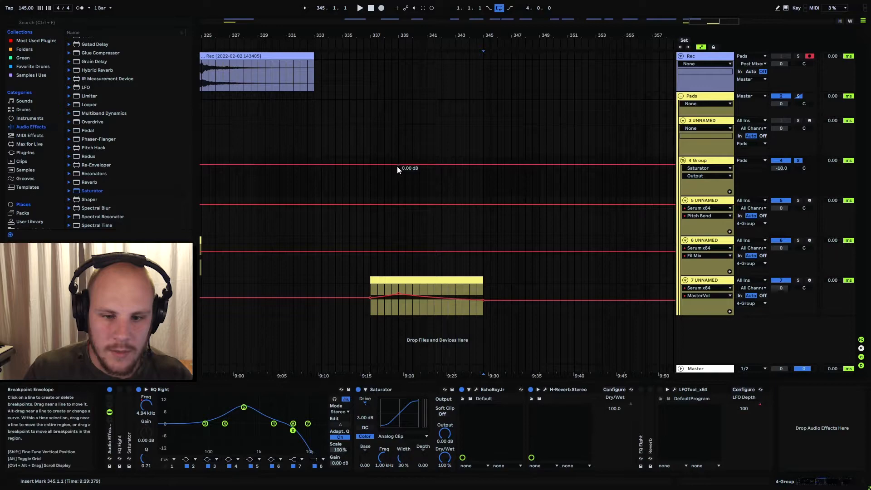
drag(370, 165, 371, 168)
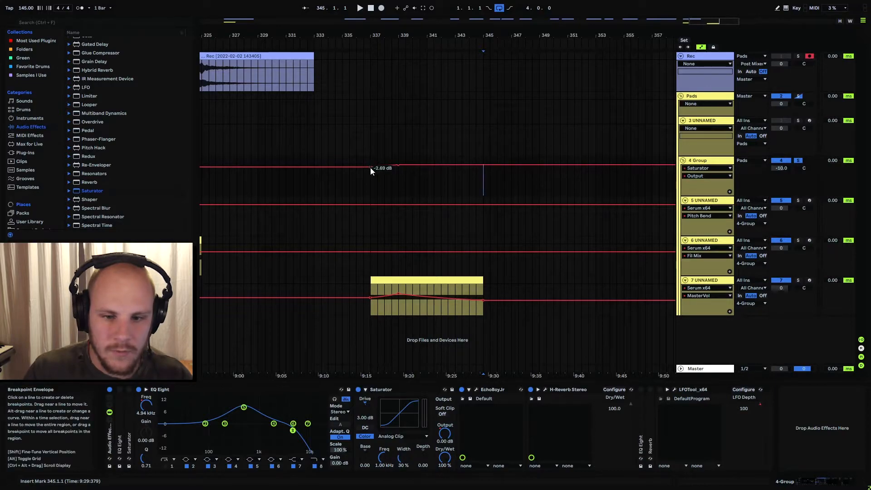
drag(485, 166, 484, 168)
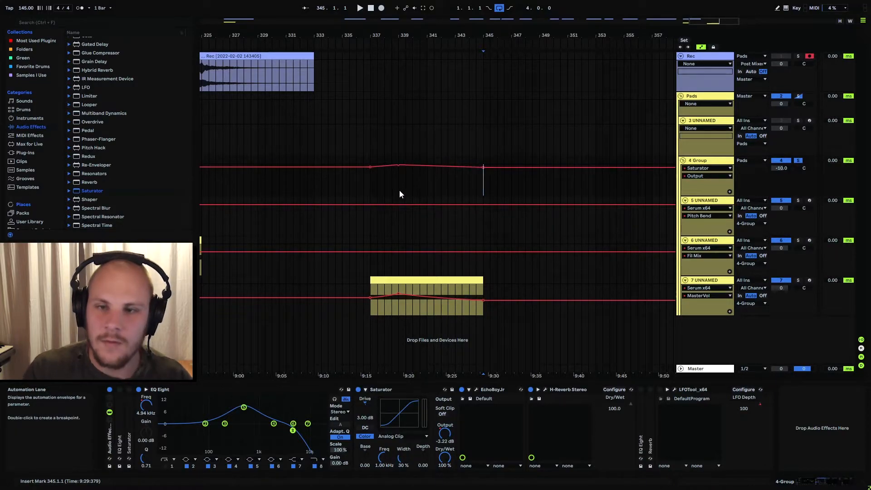
Step: Audition the sound from bar 337 and move track 7's B Warp automation peak from bar 341 to bar 339
click(369, 190)
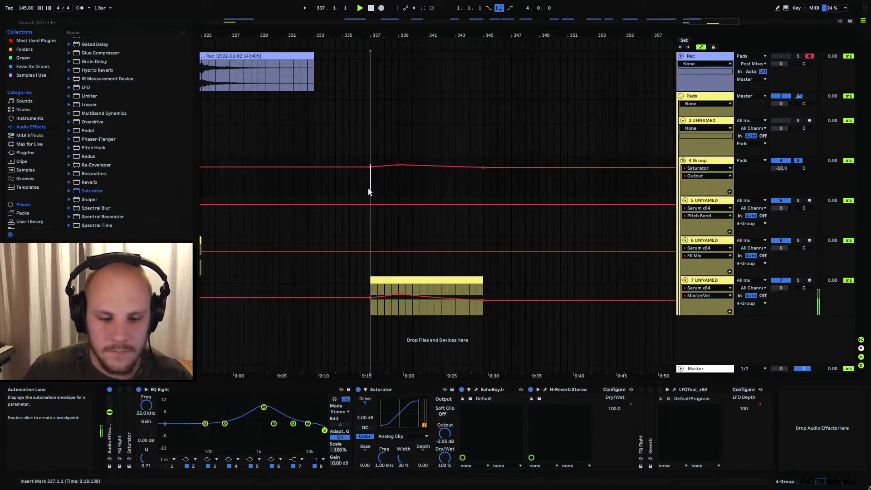
key(space)
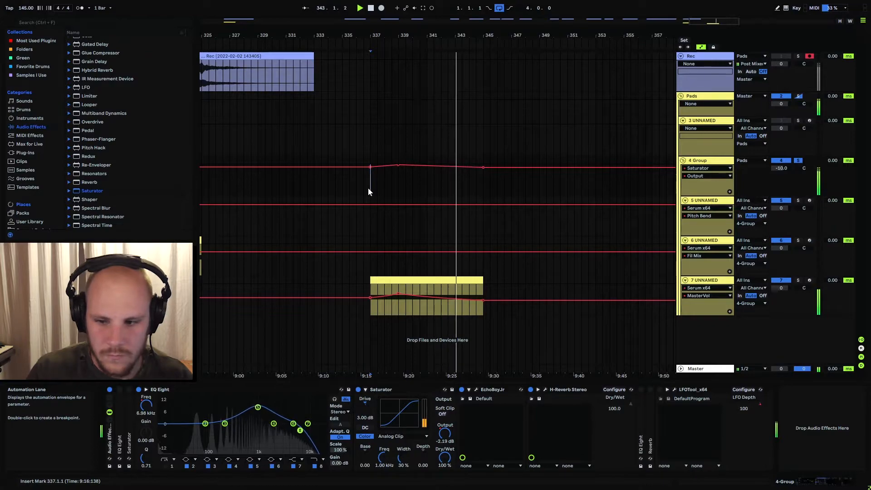
click(699, 296)
click(714, 343)
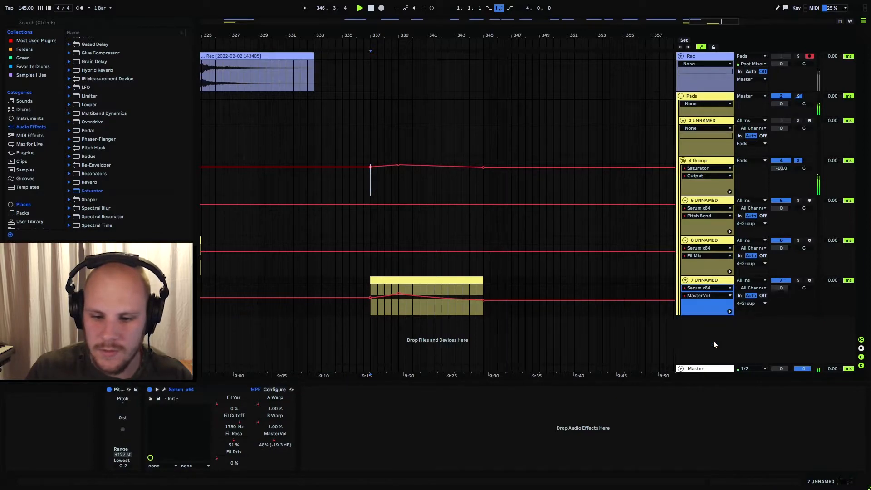
drag(428, 296, 399, 296)
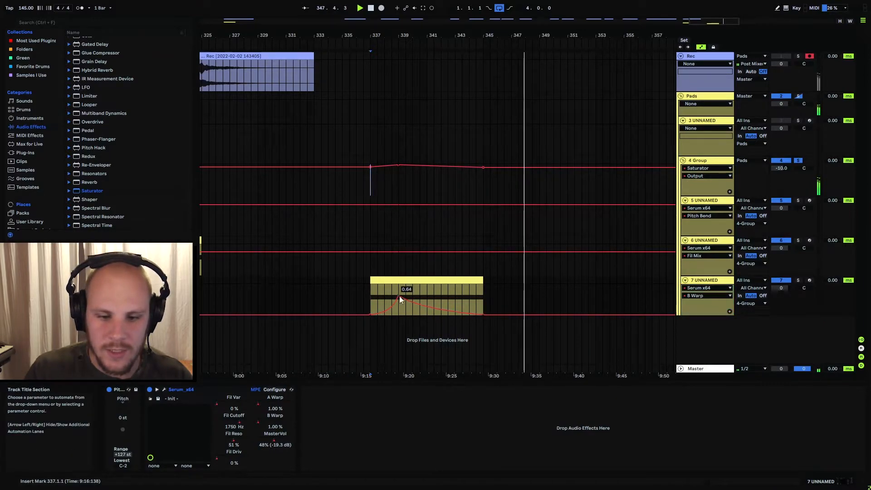
Step: Play back the reshaped B Warp sound with its effects tail from bar 337
click(371, 292)
key(space)
key(space)
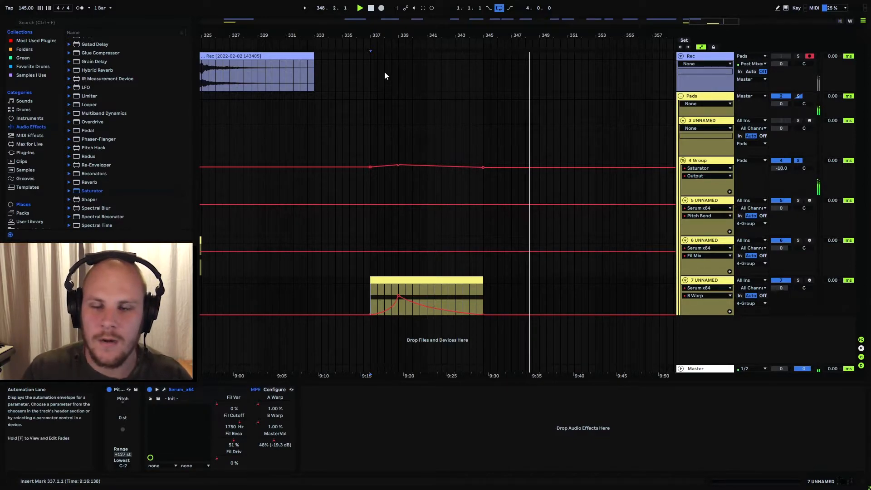
key(space)
Step: Record the automated pad and its effects tail onto the Rec track from bar 337 to just past bar 353
click(731, 80)
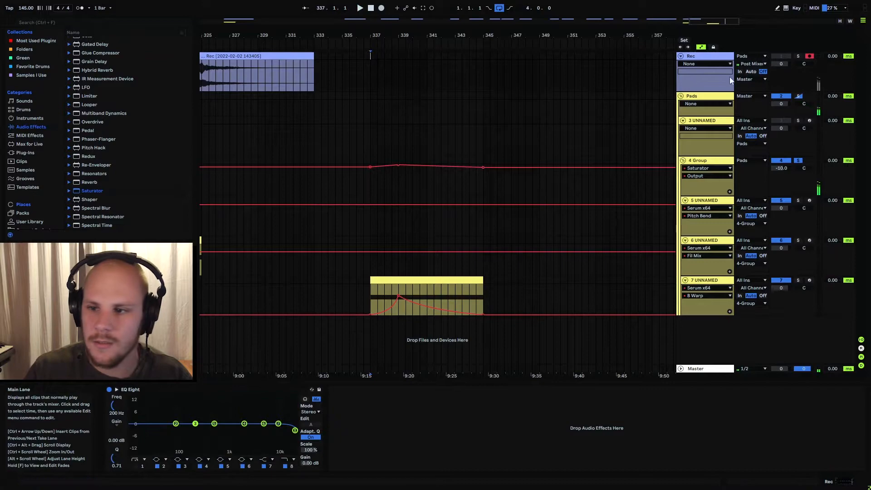
click(381, 9)
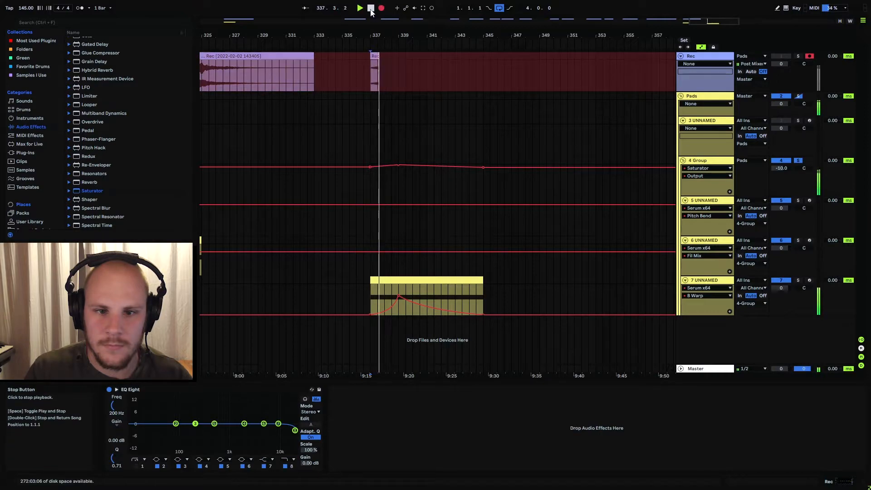
drag(395, 36, 362, 33)
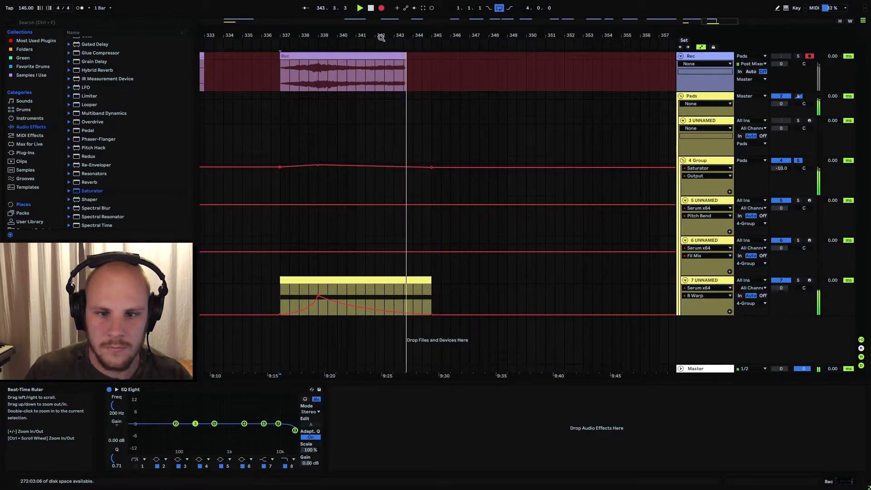
drag(382, 38, 379, 5)
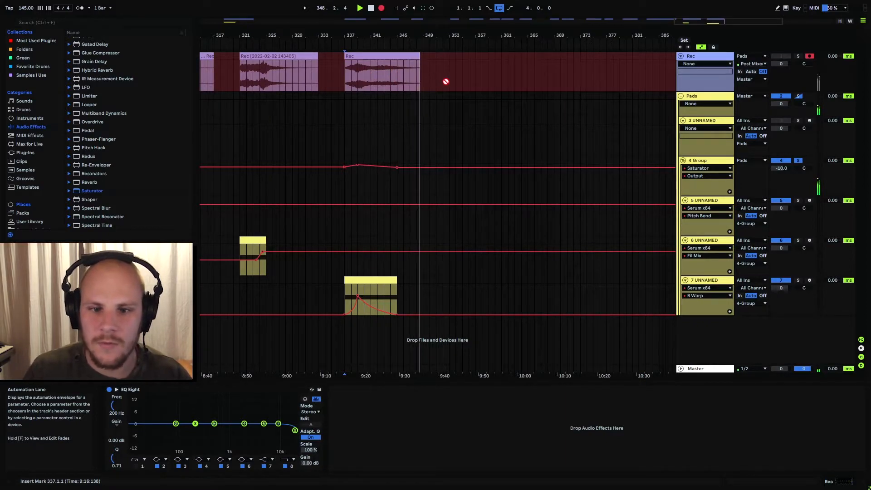
scroll(425, 55, up, 3)
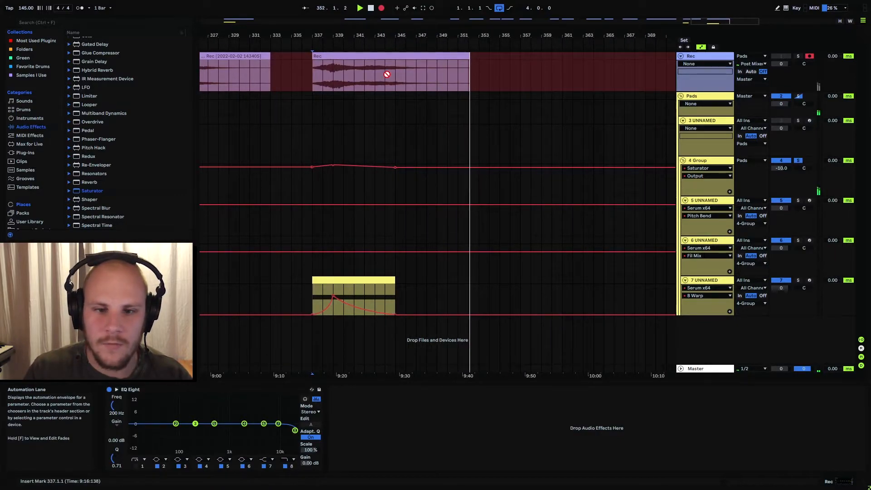
key(F9)
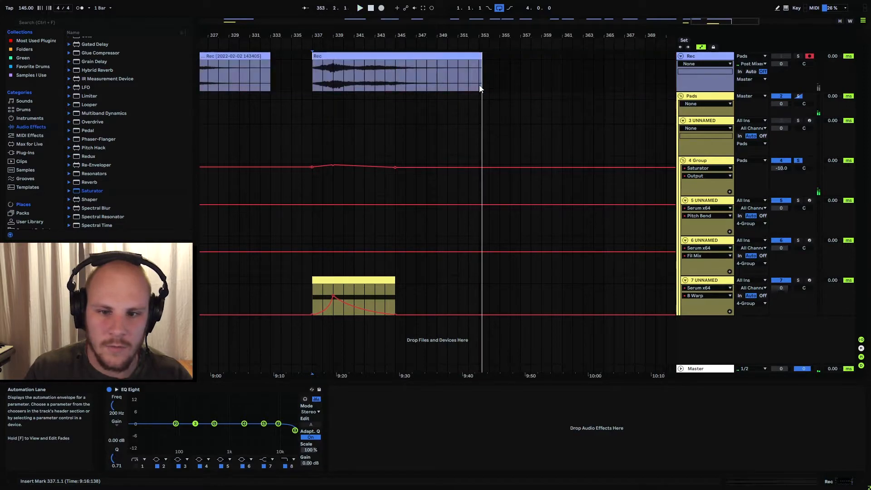
Step: Trim the new recording at bar 353 with a fade-out from about bar 348, and consolidate it into a new clip
click(472, 54)
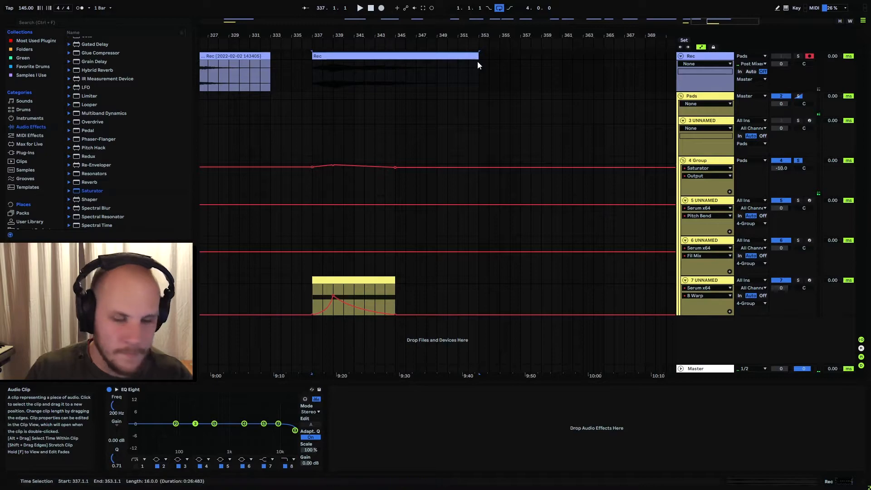
drag(478, 61, 422, 65)
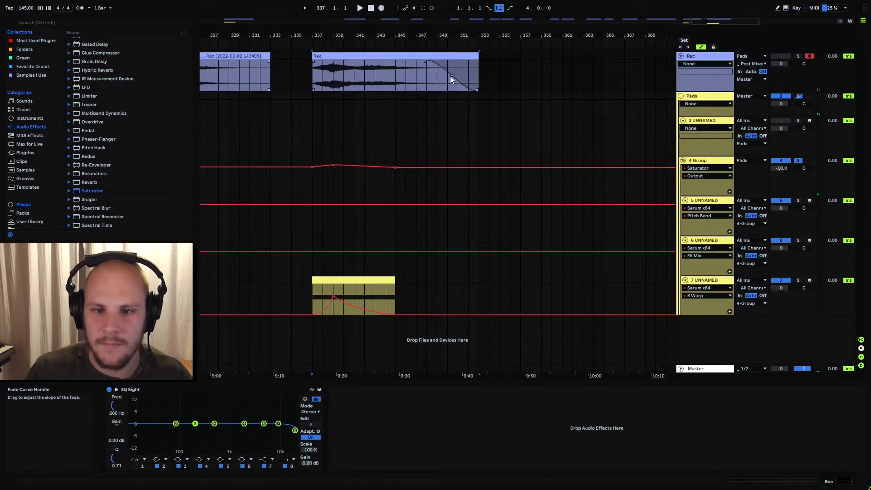
click(439, 57)
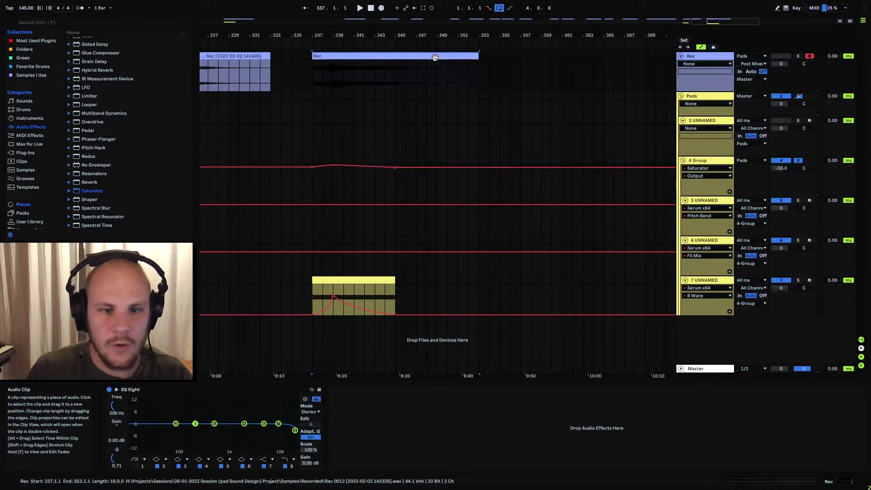
key(ctrl+j)
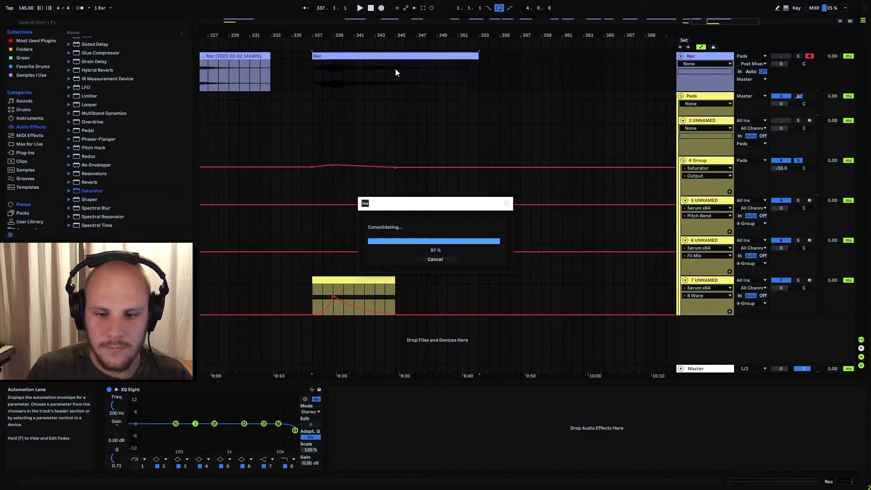
double_click(391, 57)
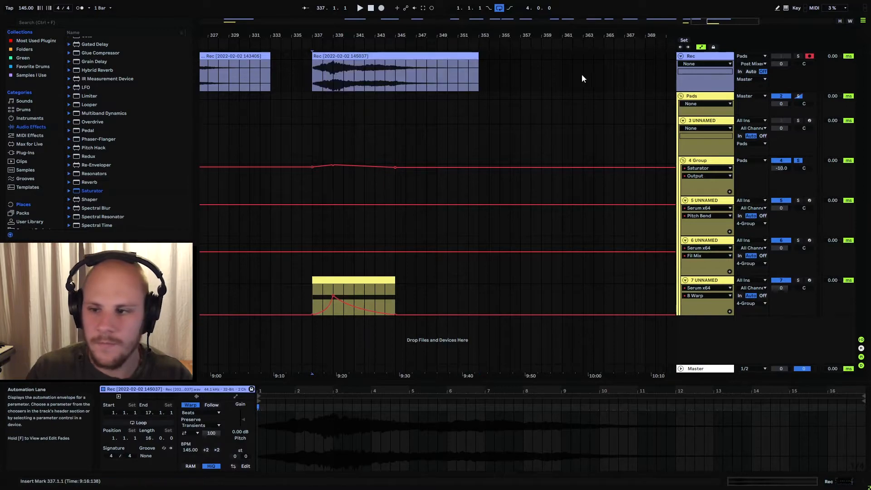
Step: Solo the Rec track and select the consolidated recording from bar 337 to bar 353
click(799, 56)
scroll(415, 72, left, 4)
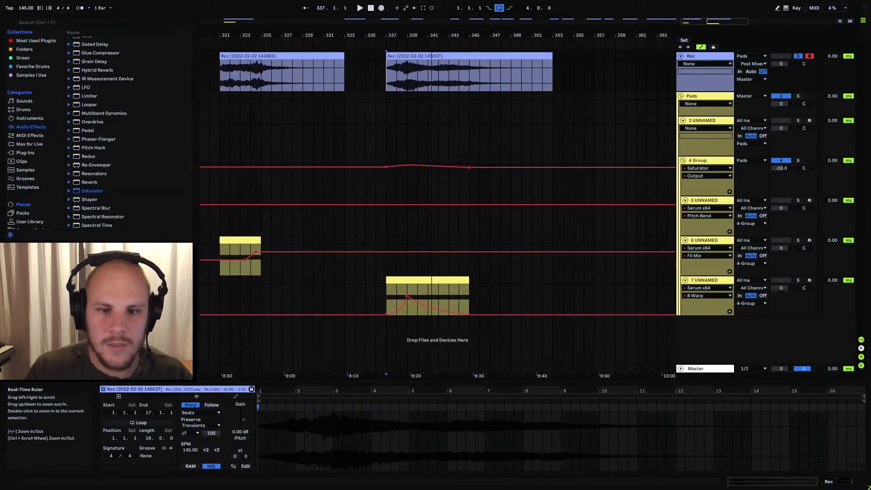
drag(400, 78, 557, 74)
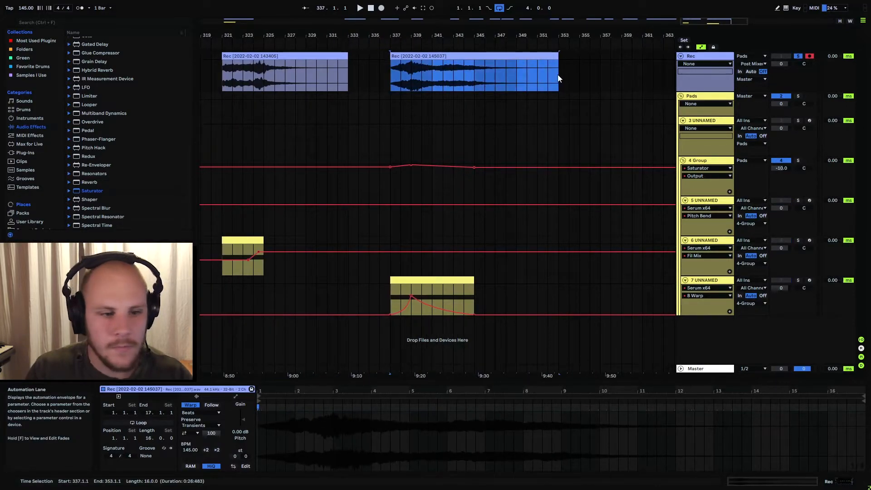
Step: Export the consolidated Rec clip at bar 337 into the A# folder of Projektor Psychedelic Atmospheres under Kick 2 Renders
click(557, 74)
scroll(48, 151, down, 3)
scroll(62, 160, down, 2)
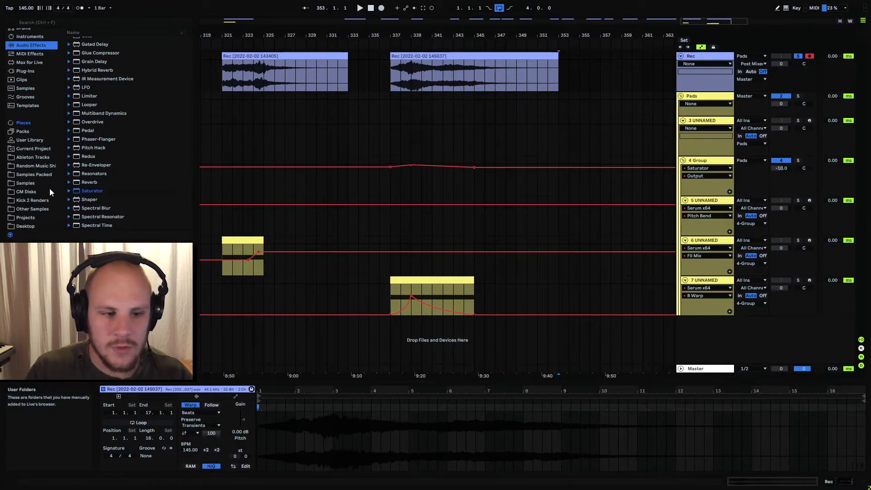
click(42, 200)
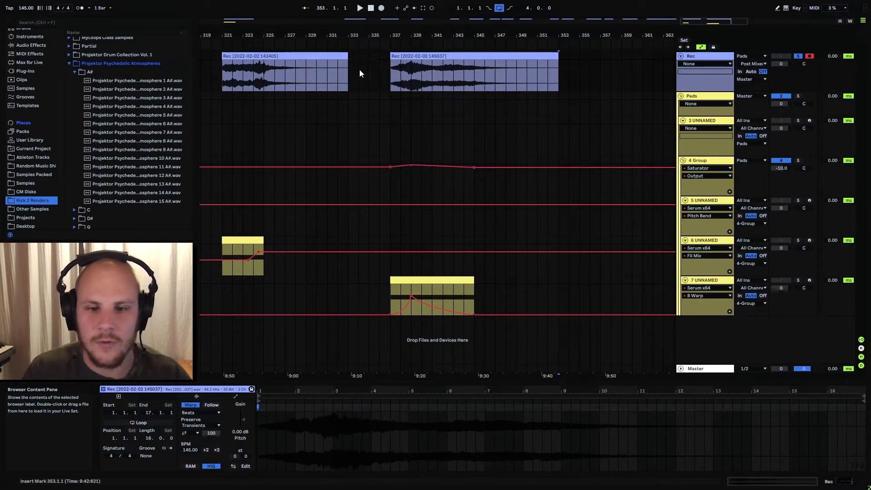
drag(412, 56, 151, 84)
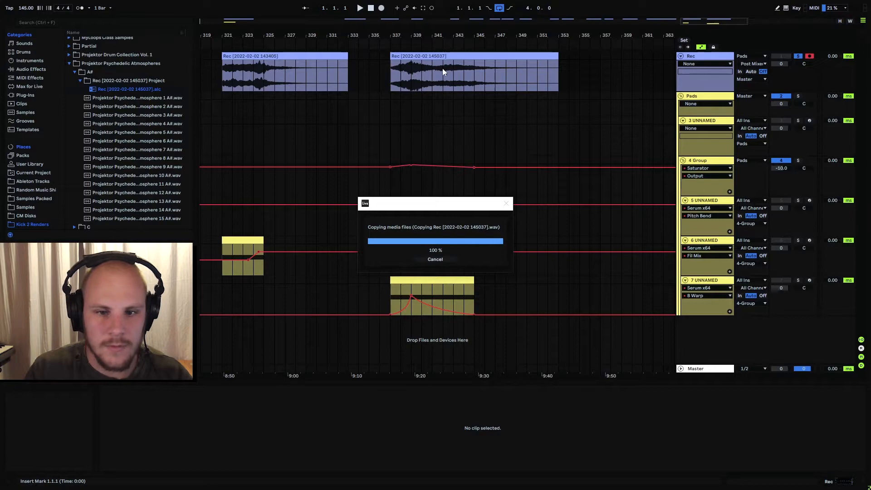
mouse_move(442, 69)
mouse_down()
mouse_move(247, 131)
mouse_move(123, 104)
mouse_move(95, 66)
mouse_move(96, 48)
mouse_move(102, 157)
mouse_move(497, 67)
mouse_move(435, 62)
mouse_up()
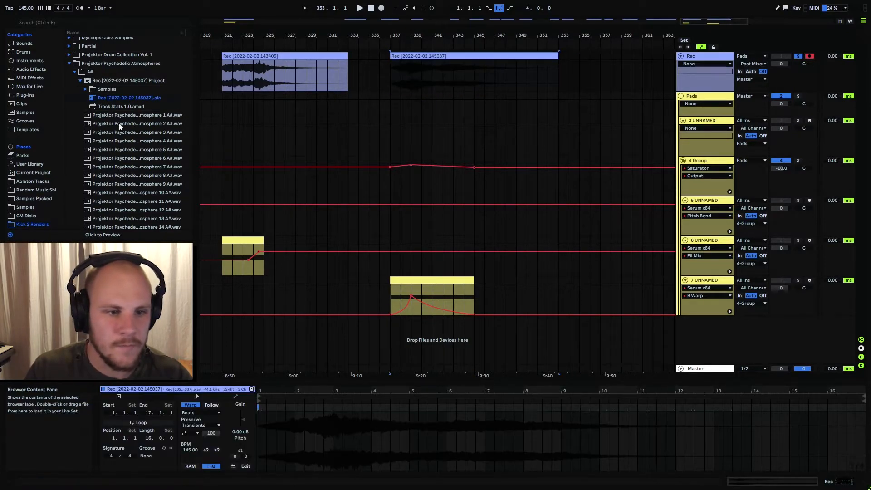
Step: Rename the exported WAV in the Consolidate folder as Projektor Psychedelic Atmosphere 16 A#, and move it into the A# folder
click(85, 90)
click(91, 98)
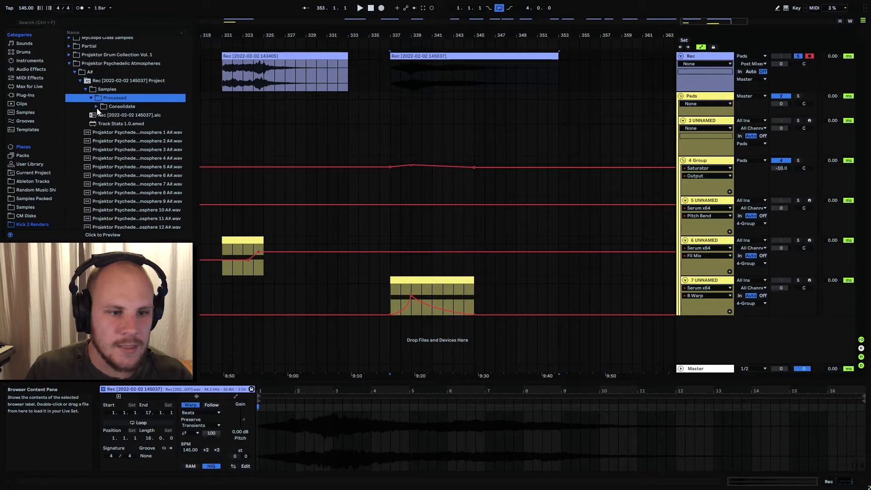
click(96, 107)
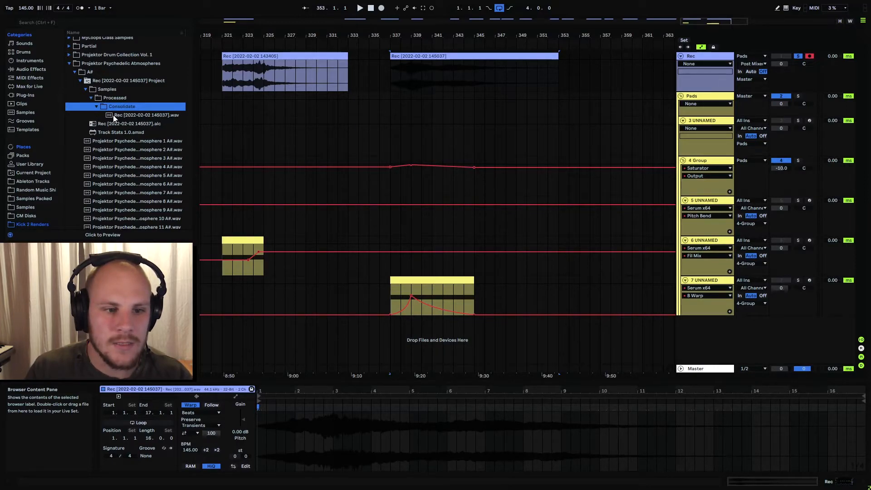
right_click(154, 116)
click(184, 126)
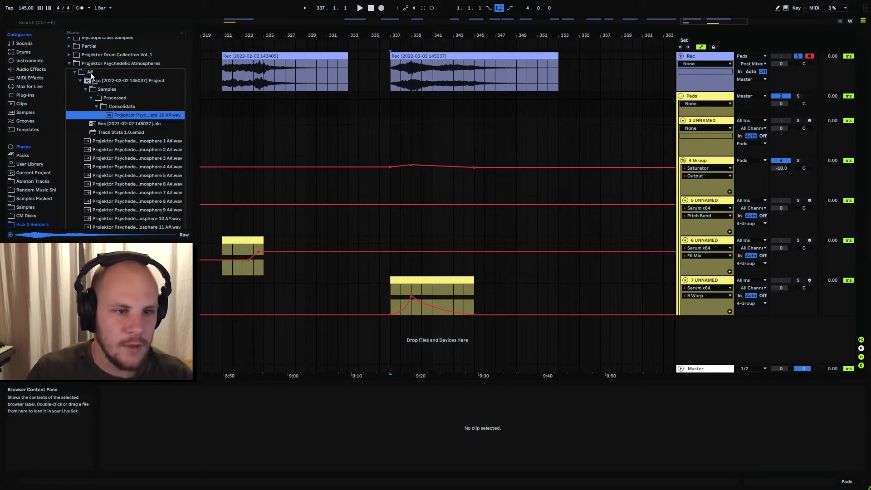
drag(91, 73, 91, 74)
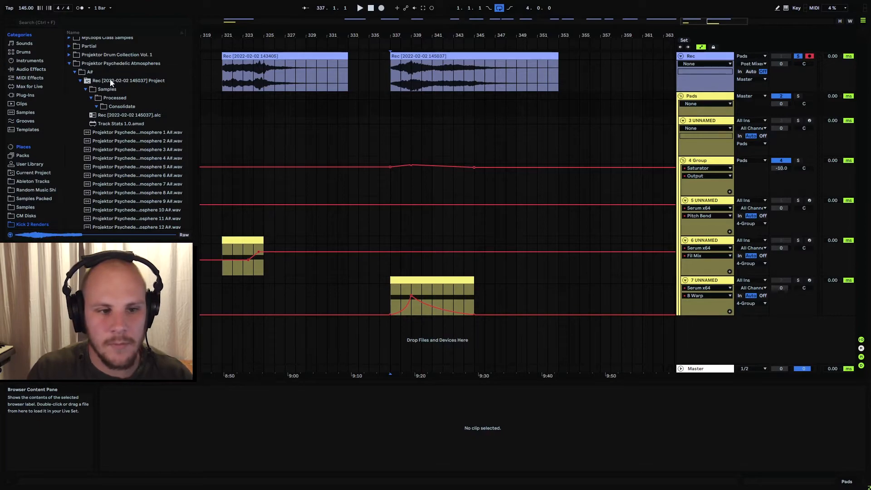
Step: Delete the leftover Rec project folder from the A# sample folder
click(111, 82)
key(Delete)
key(Escape)
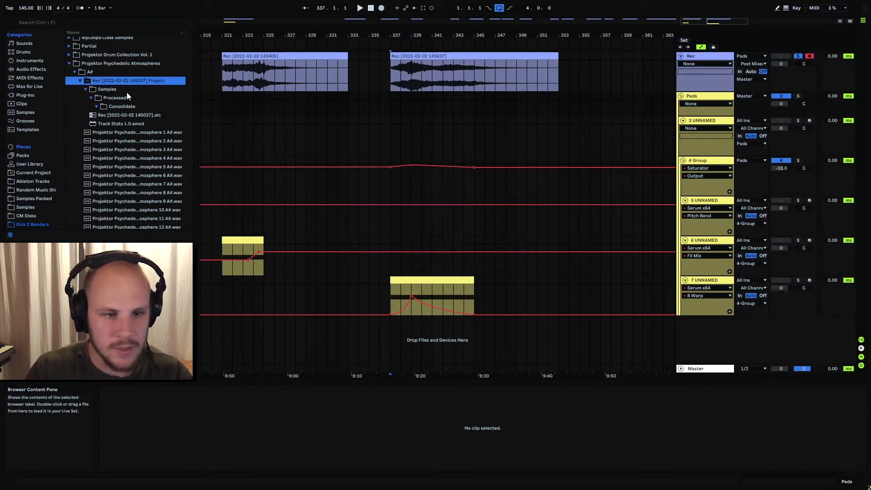
Step: Preview the Projektor Psychedelic Atmosphere 16 A# sample in the A# folder
scroll(146, 184, down, 3)
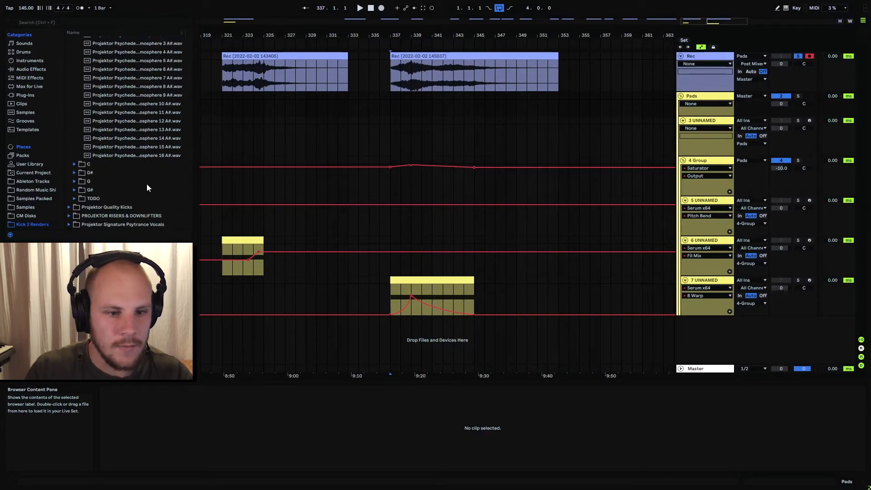
click(147, 155)
scroll(140, 187, up, 4)
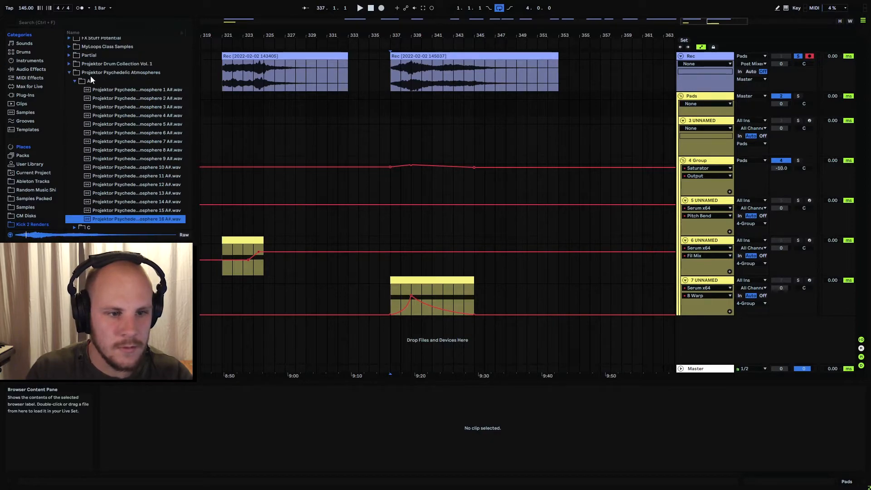
click(88, 81)
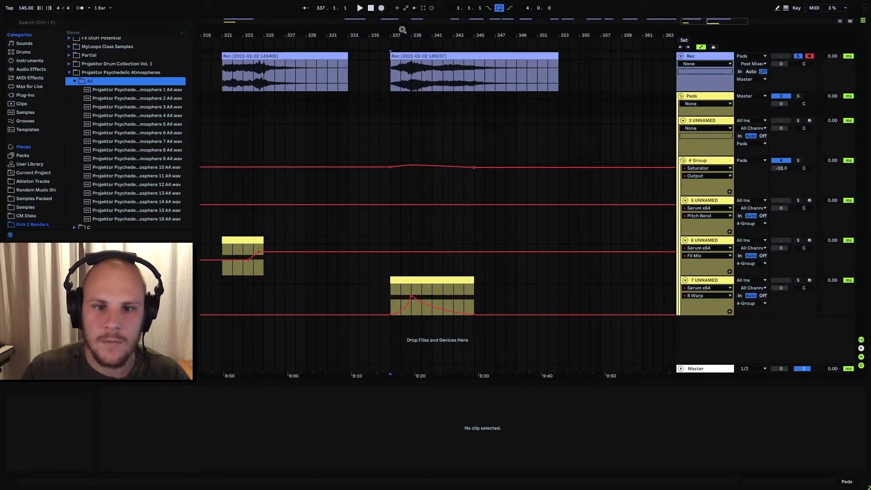
Step: Play back the two Rec clips starting at bars 321 and 337 to compare them
drag(402, 36, 411, 35)
click(291, 77)
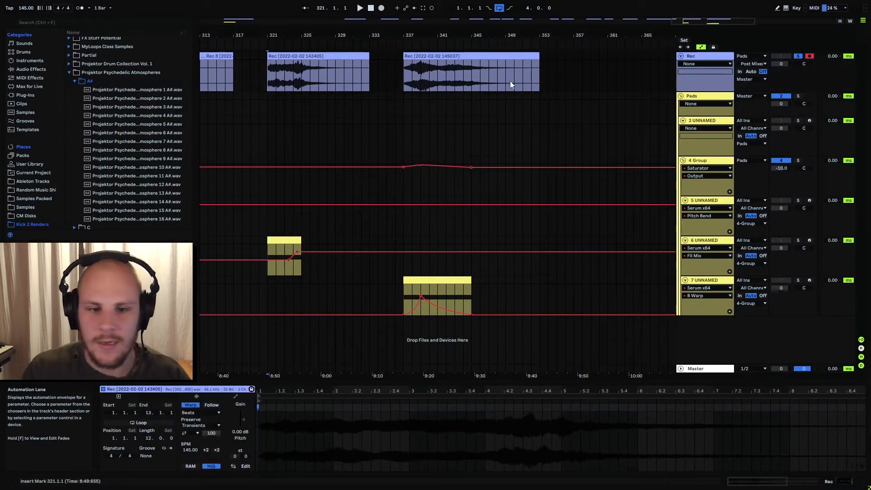
key(space)
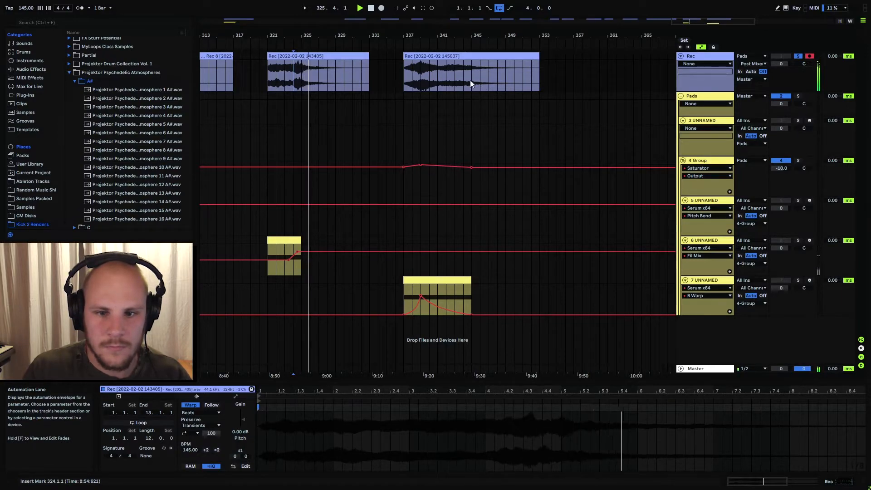
click(445, 77)
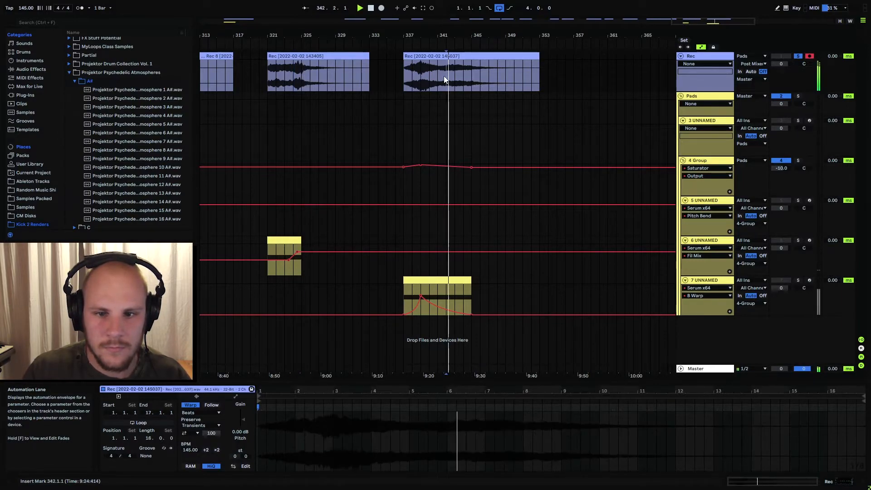
click(467, 72)
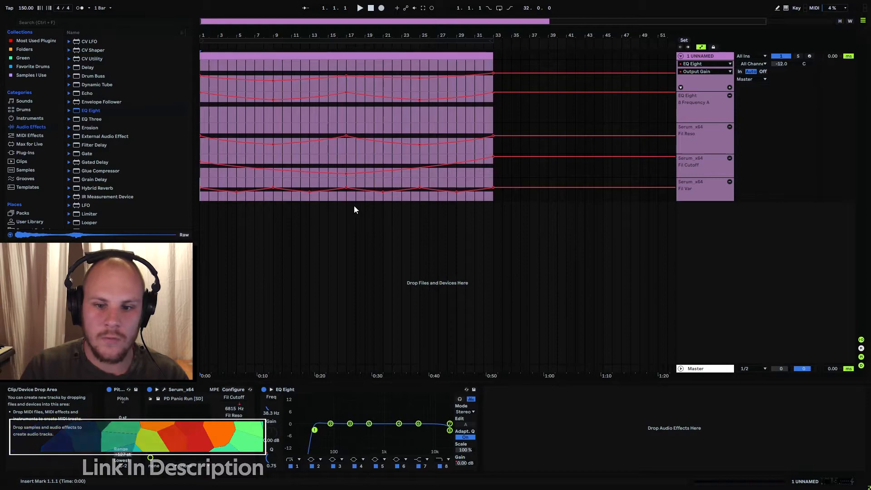
Step: Examine the Serum Fil Var, Fil Cutoff and Fil Reso automation curves across bars 1 to 33 of the purple pad track
click(492, 177)
click(421, 180)
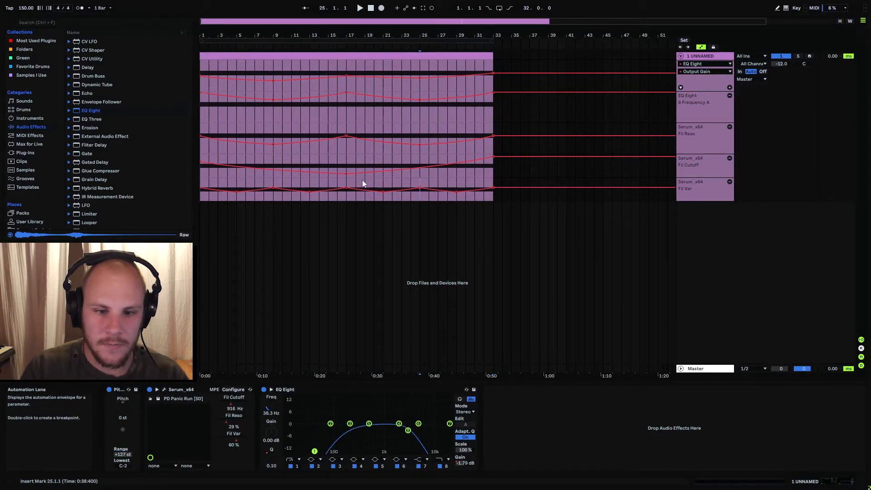
click(346, 183)
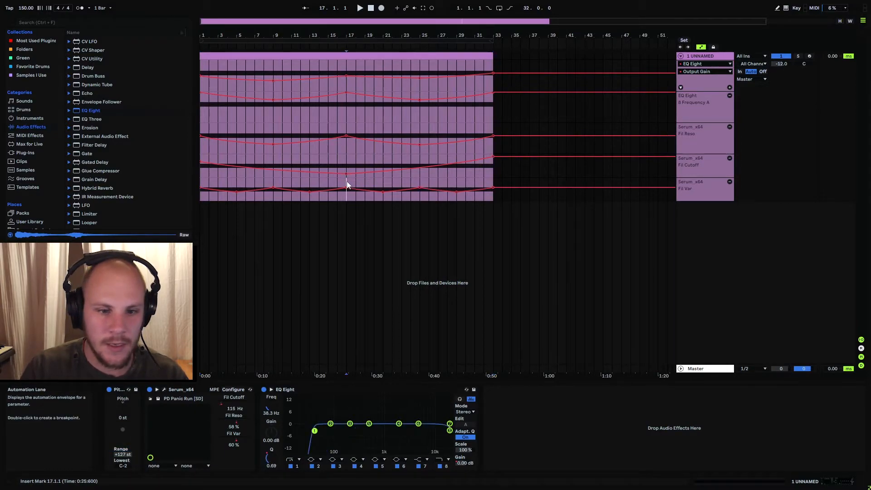
click(203, 180)
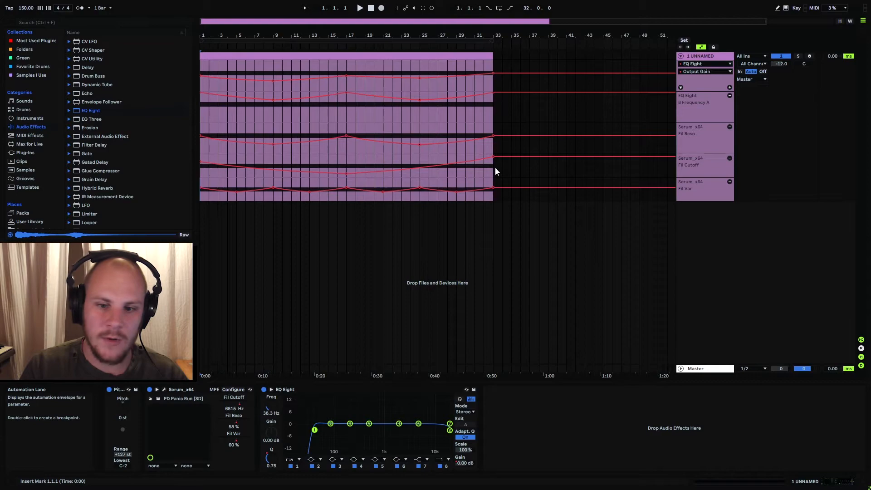
drag(495, 172, 202, 172)
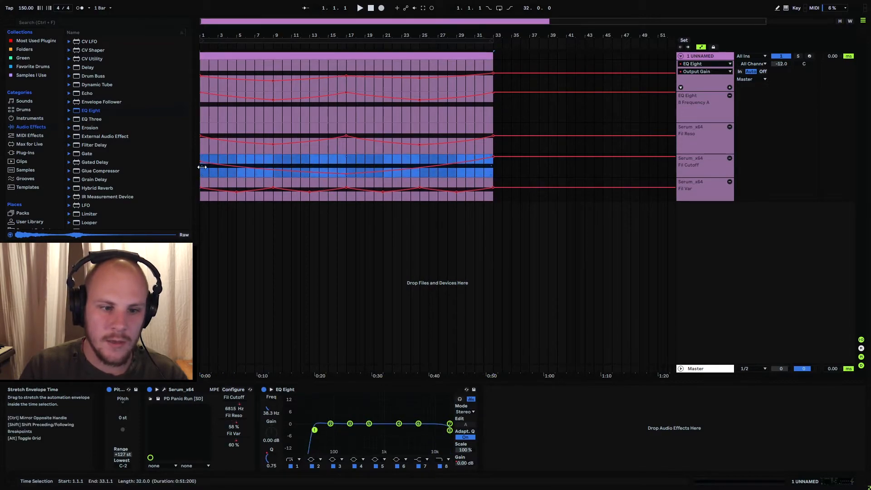
click(202, 175)
click(493, 169)
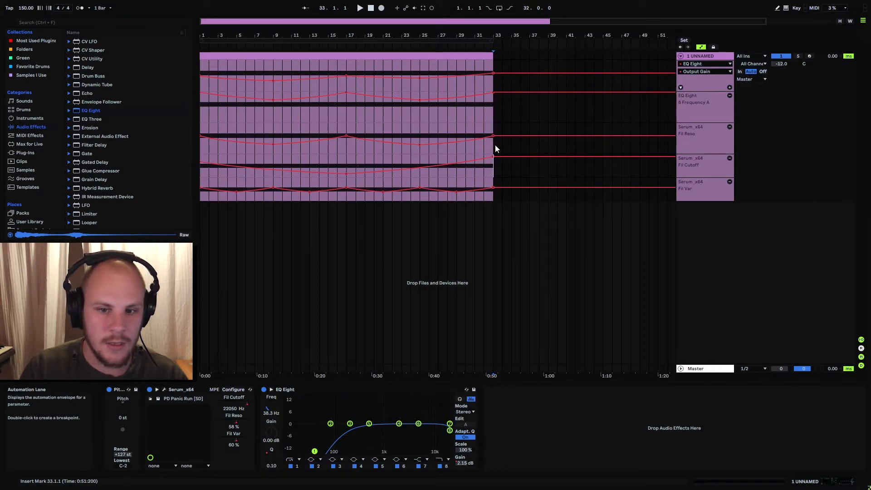
drag(494, 144, 216, 143)
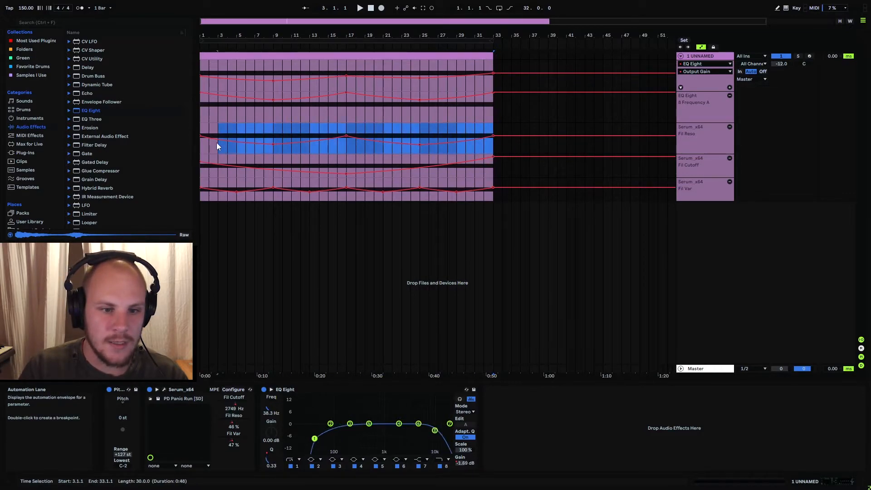
click(346, 132)
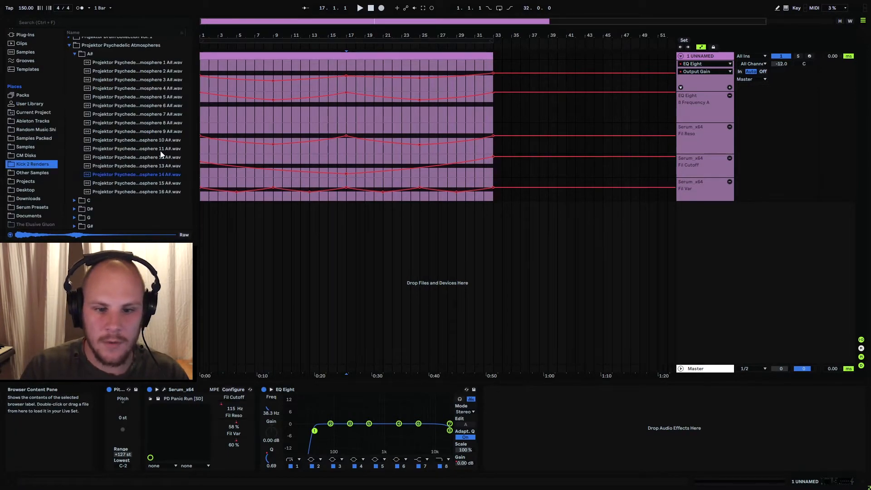
Step: Place the Projektor Psychedelic Atmosphere 11 A# sample on a new audio track below the pad, unfold the track, and align the clip to bar 1
drag(160, 150, 320, 226)
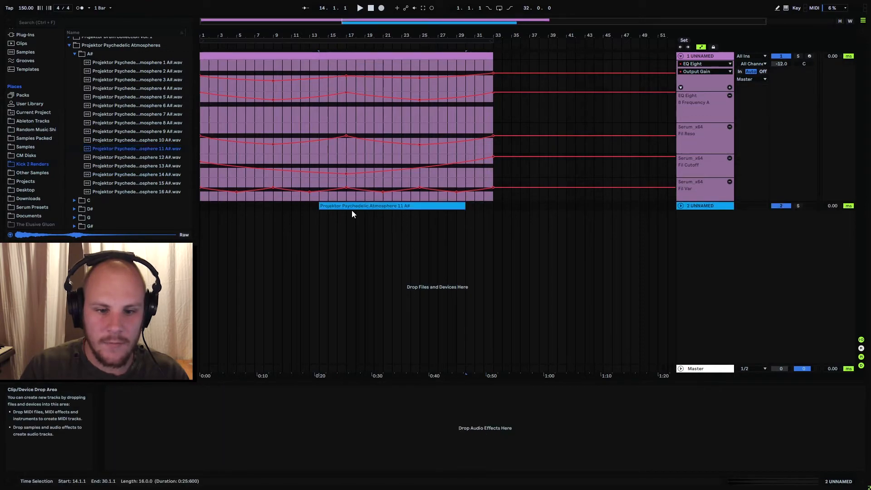
click(680, 206)
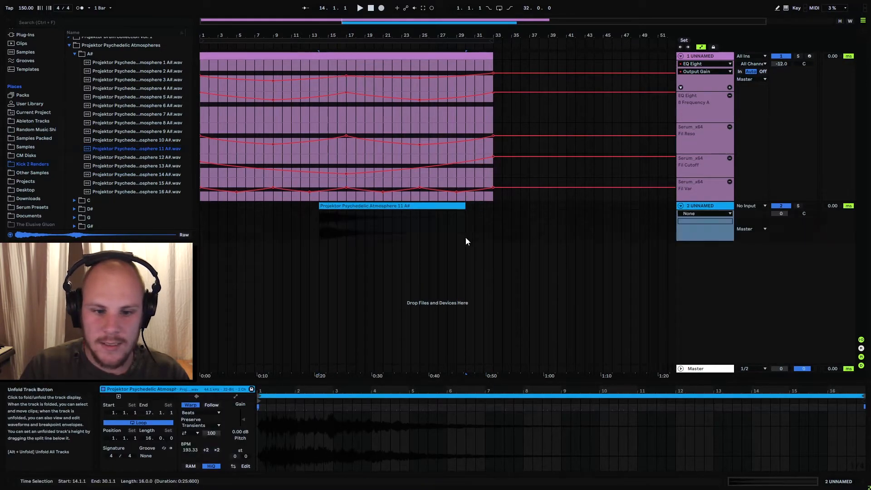
click(380, 265)
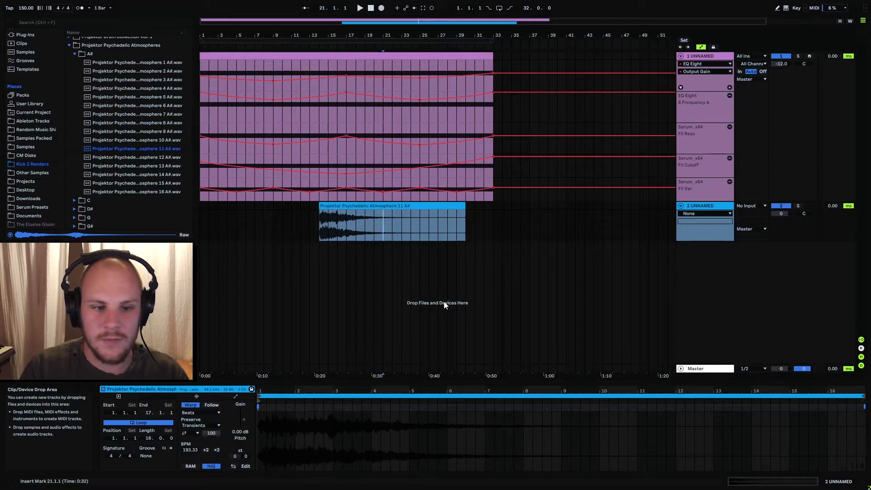
drag(319, 214, 410, 221)
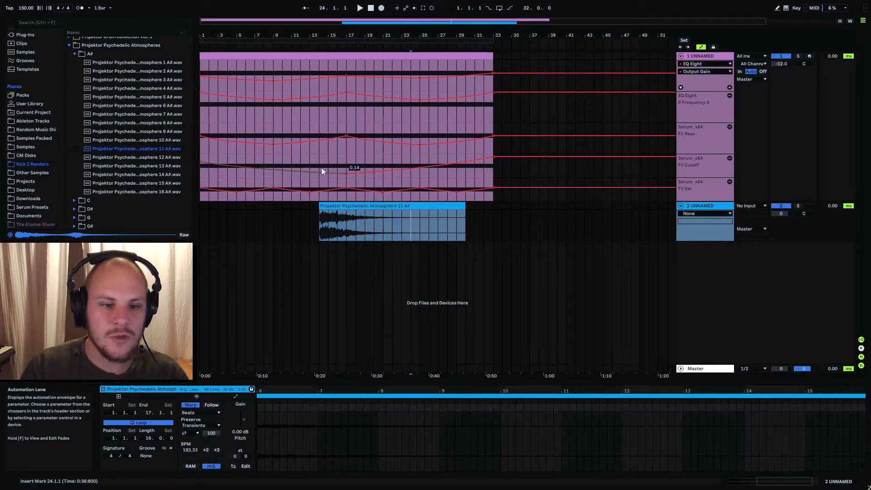
drag(265, 159, 210, 163)
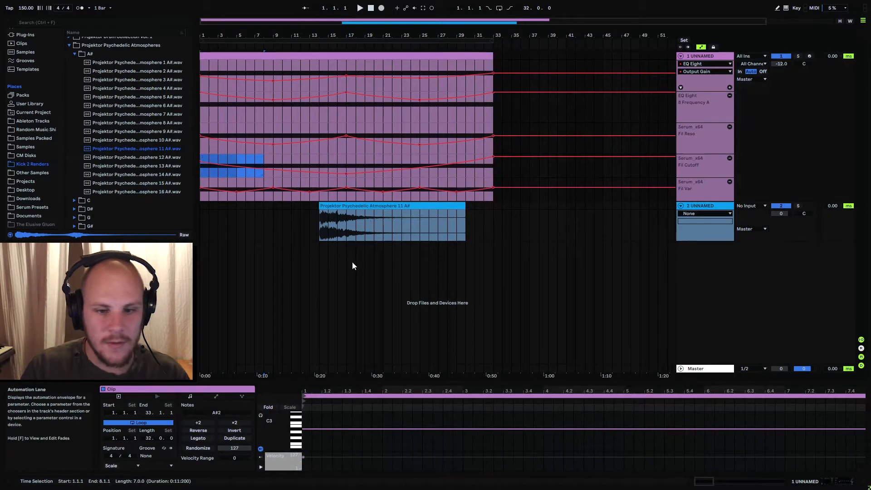
click(360, 206)
drag(360, 206, 233, 207)
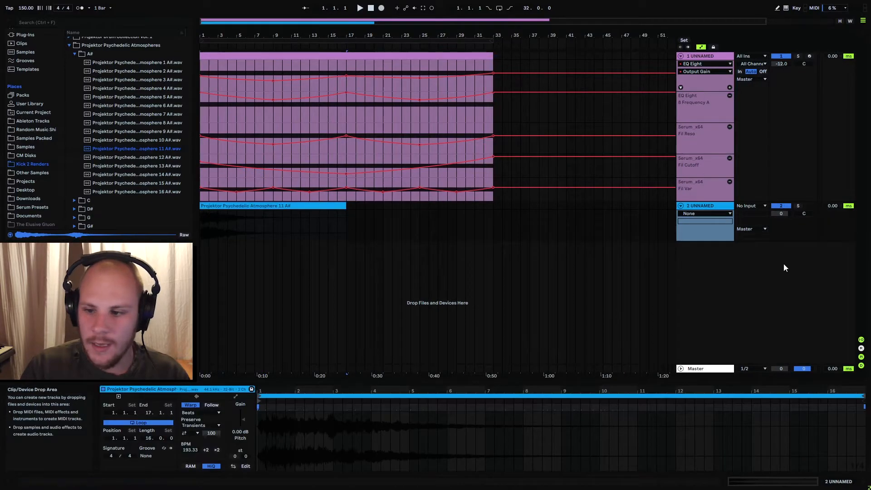
Step: Set the volume of the new atmosphere track to -11 dB
click(780, 215)
text(-)
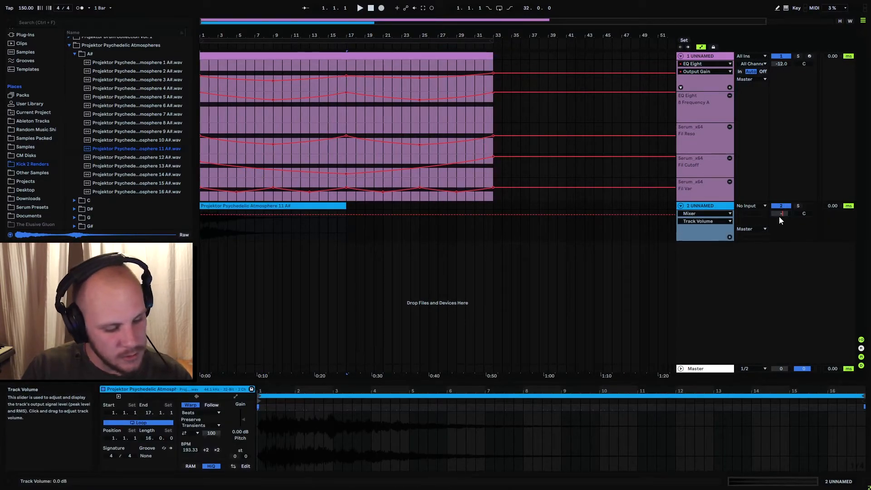
text(11)
key(Return)
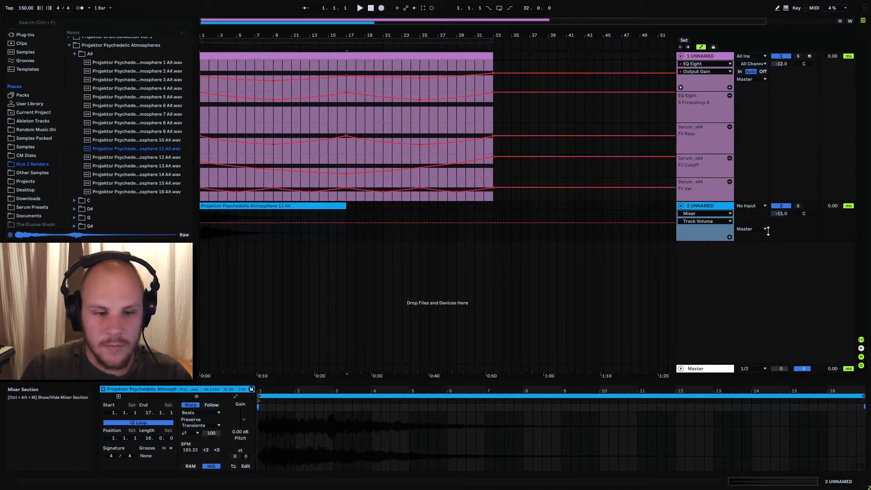
Step: Play the pad and atmosphere sample together from bar 1, and inspect the sample's first beat up close
click(201, 233)
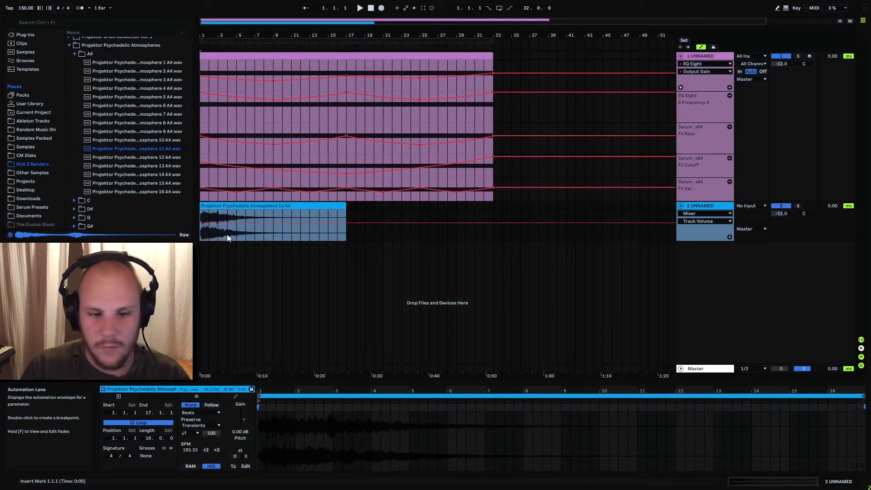
key(space)
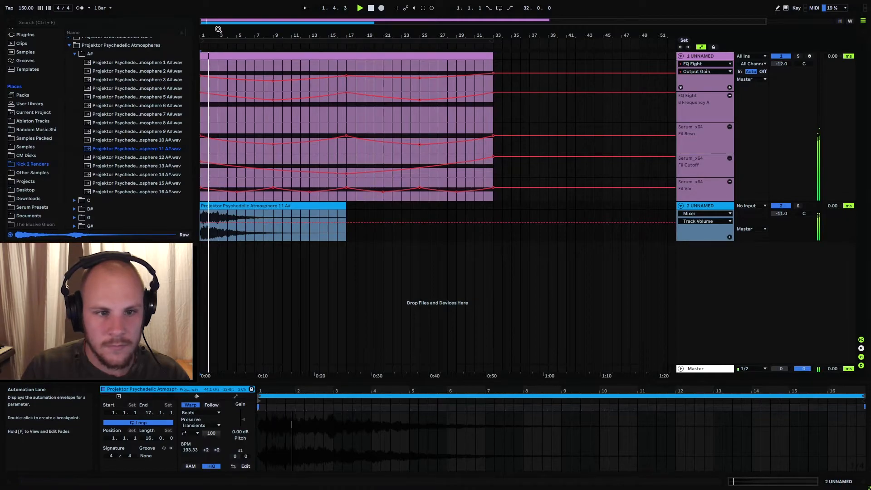
drag(227, 35, 227, 81)
drag(386, 39, 385, 82)
key(space)
drag(203, 214, 263, 217)
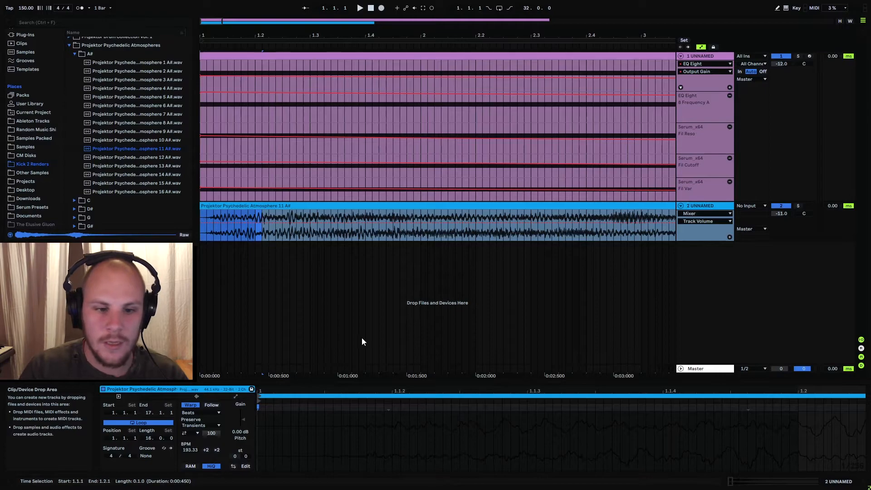
drag(383, 35, 383, 2)
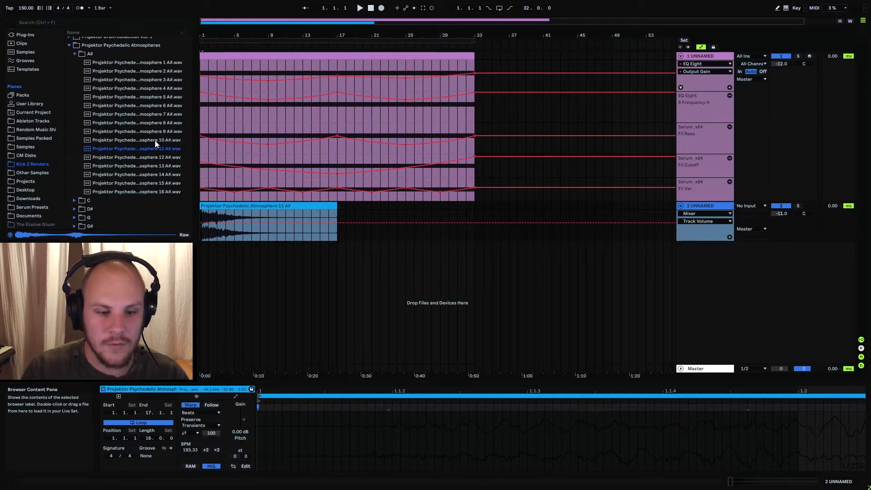
Step: Turn off warping for the Projektor Psychedelic Atmosphere 11 A# clip on the second track
click(274, 205)
key(ctrl+c)
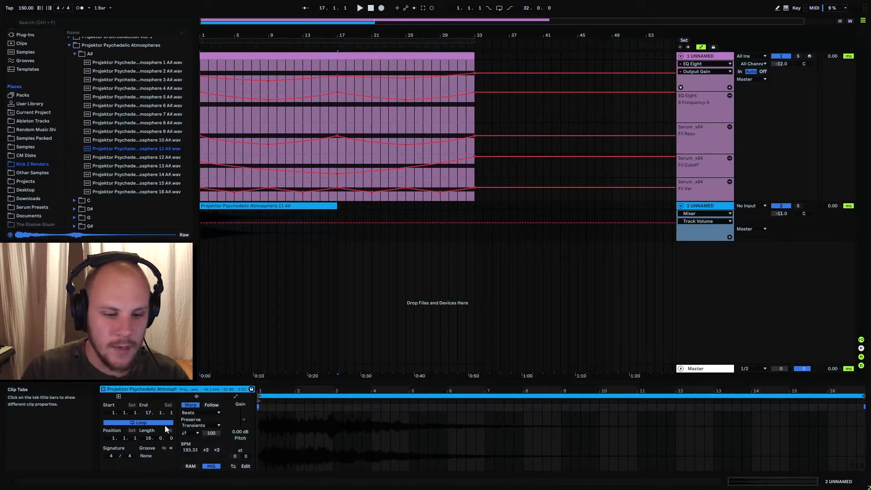
click(190, 405)
click(237, 296)
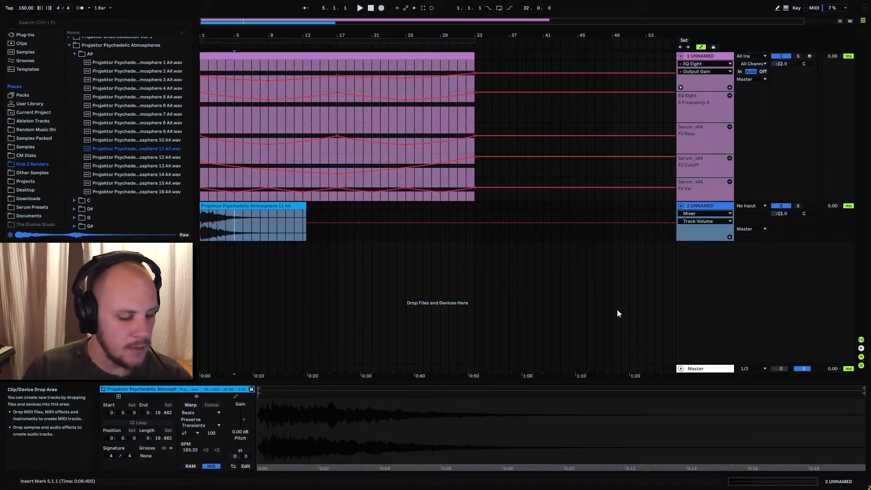
Step: Add and unfold a third audio track, audition neighbouring A# atmospheres, and place the Projektor Psychedelic Atmosphere 12 A# sample on it at bar 16
key(ctrl+t)
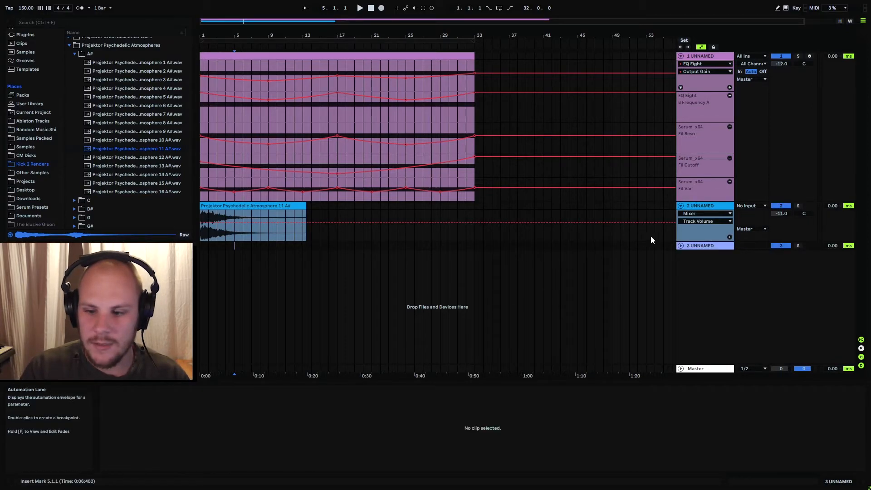
click(681, 245)
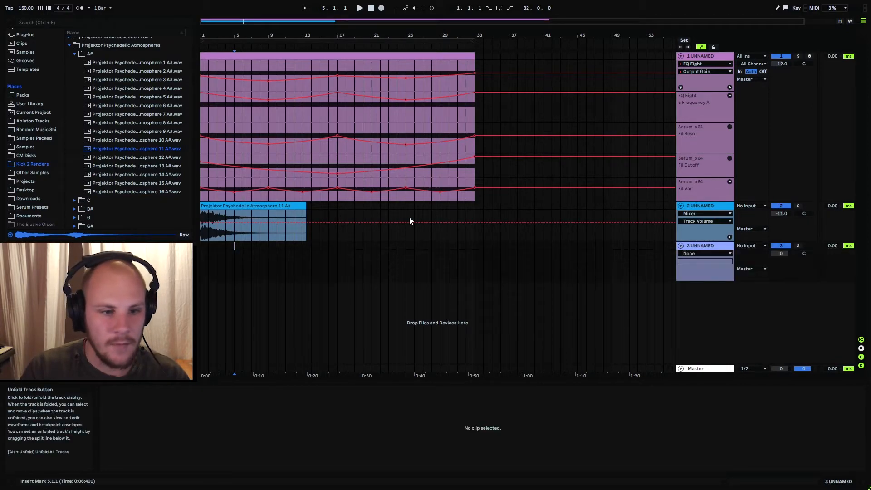
click(148, 141)
click(152, 157)
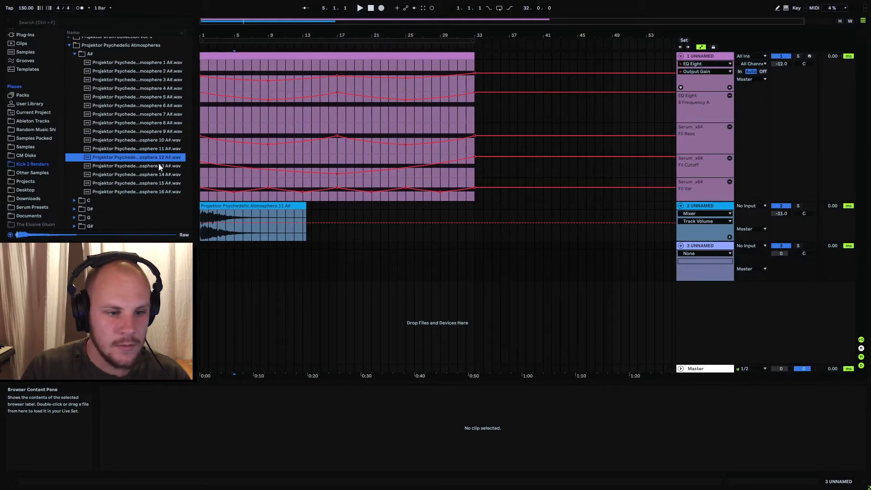
click(144, 166)
click(153, 159)
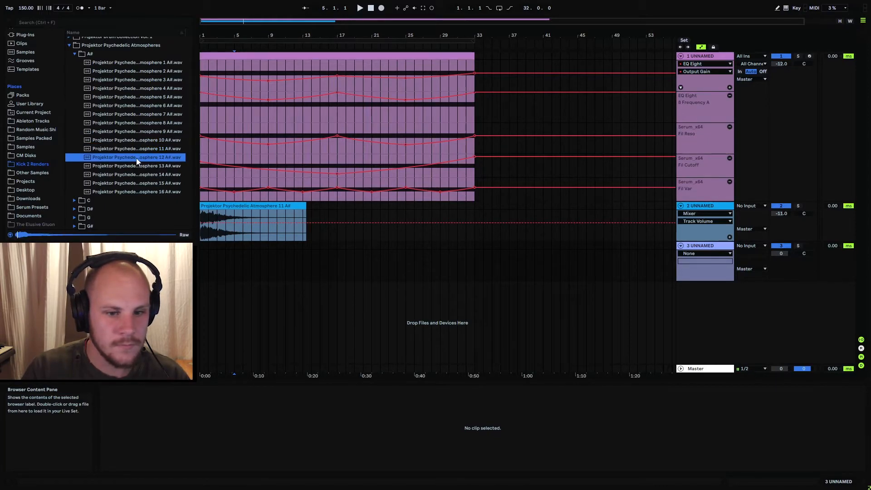
drag(137, 158, 328, 258)
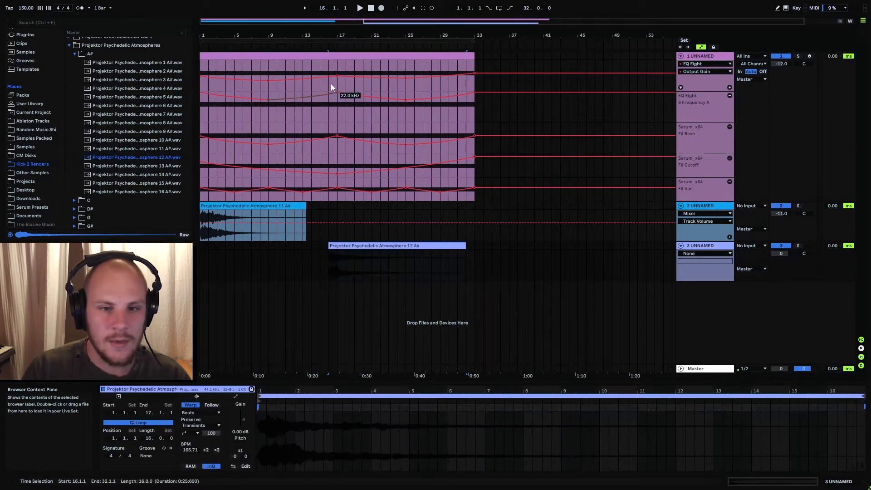
Step: Solo the Atmosphere 12 track and turn off warping for its clip, after checking the pad's automation peak around bar 17
drag(338, 32, 338, 69)
drag(361, 39, 361, 34)
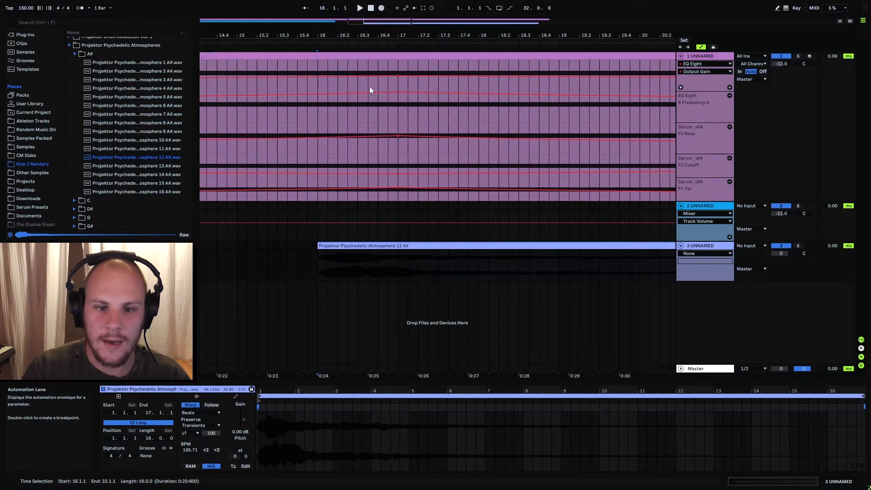
drag(362, 85, 434, 85)
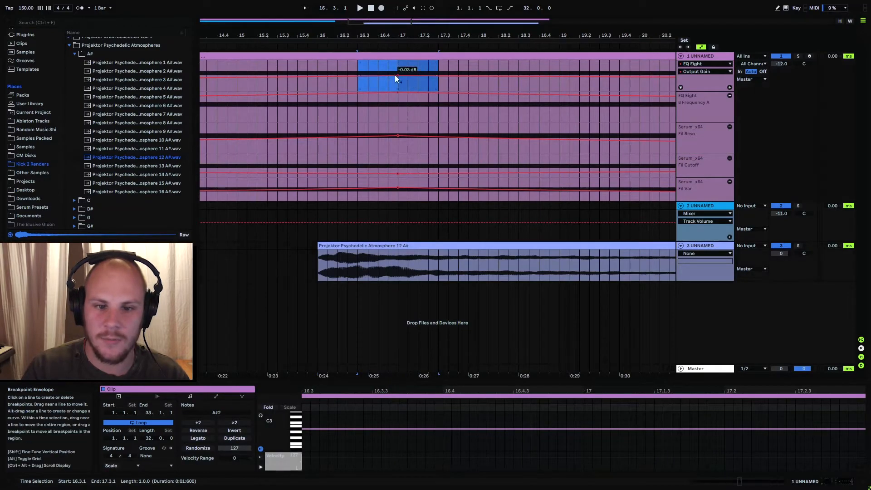
click(352, 269)
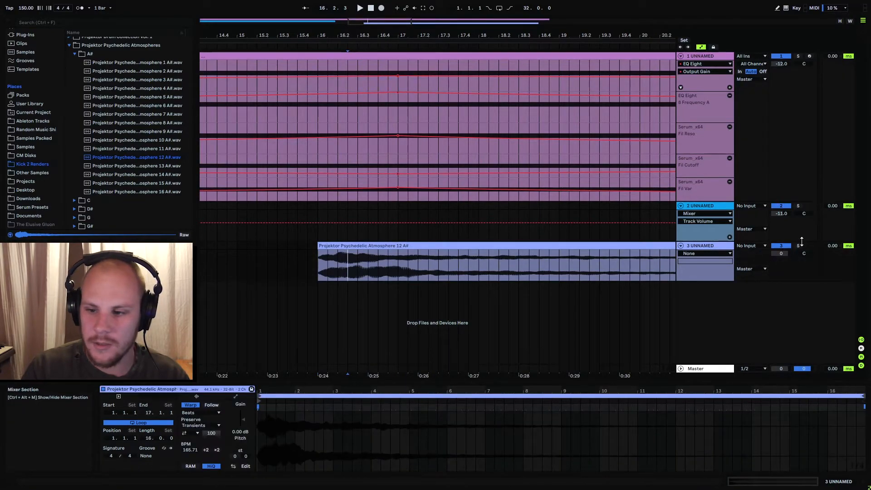
key(s)
click(194, 407)
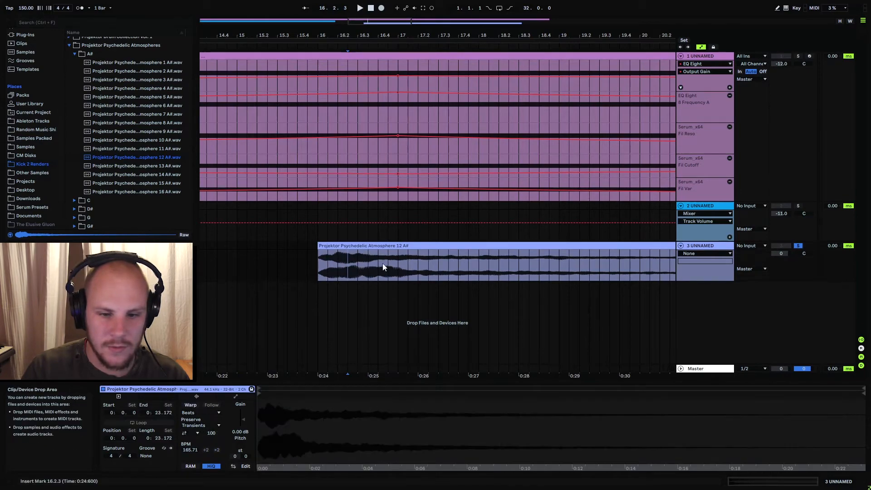
Step: Play the soloed Atmosphere 12 clip to find its swell, and move the clip to start at 16.4.1
key(space)
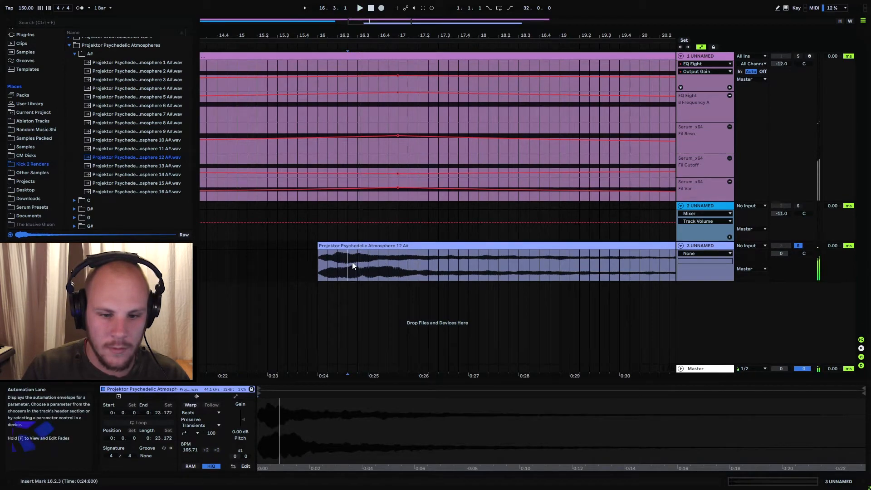
click(341, 262)
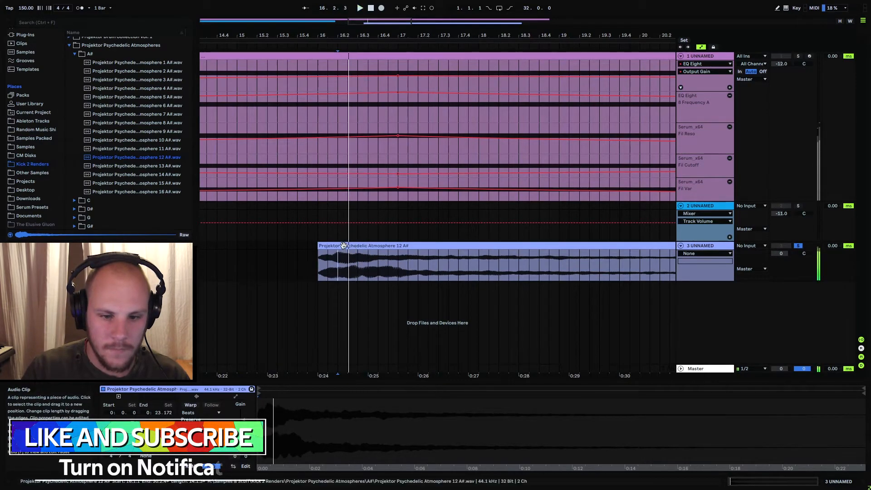
drag(341, 261, 381, 260)
key(space)
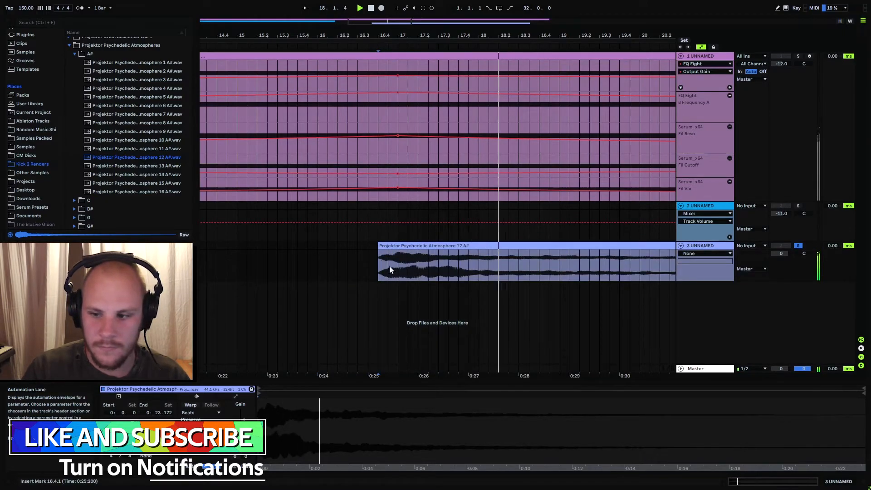
Step: Set the Atmosphere 12 track's volume to -16 dB and take the track out of solo
click(781, 253)
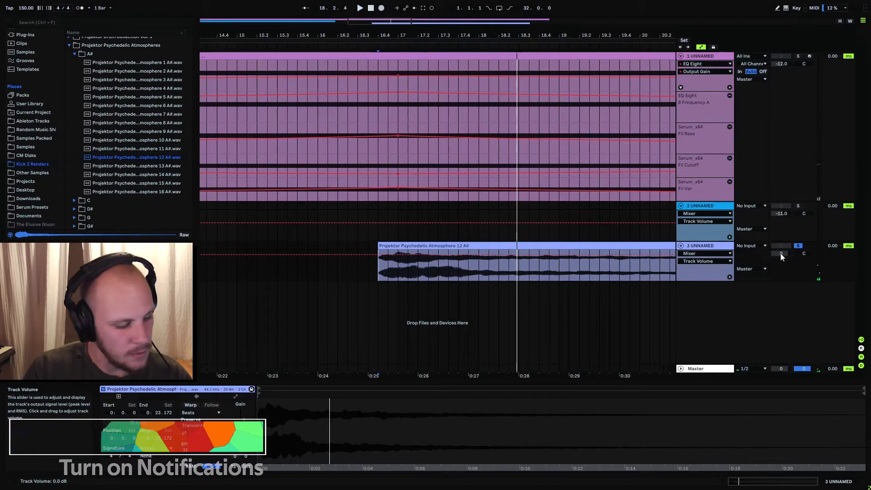
text(-16)
key(Return)
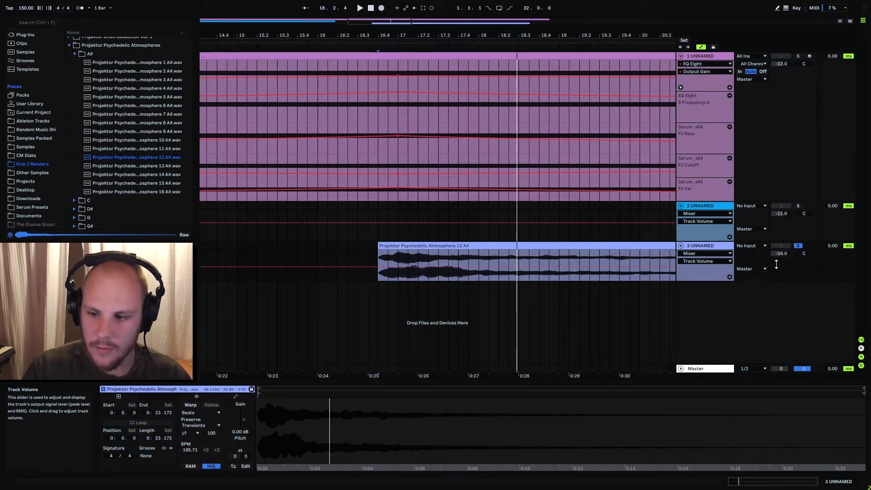
click(798, 245)
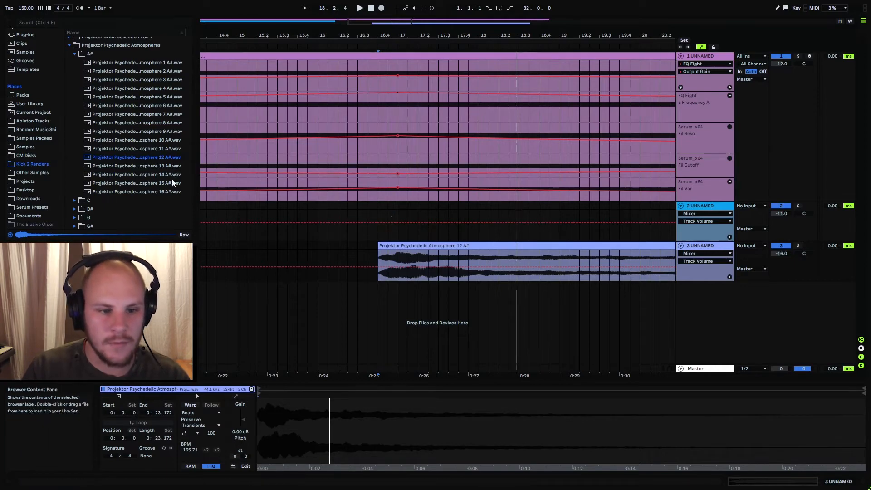
Step: Audition the A# atmosphere samples 7 through 16 in the sample library
click(156, 175)
click(159, 182)
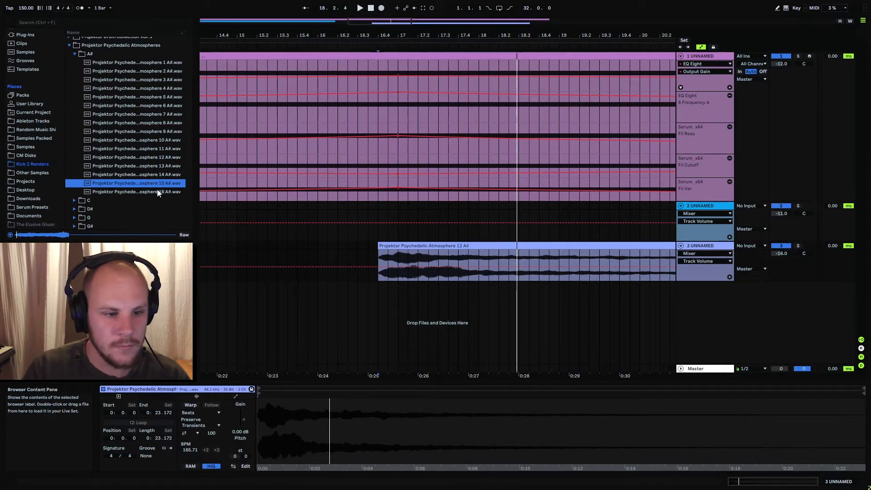
click(157, 191)
click(158, 166)
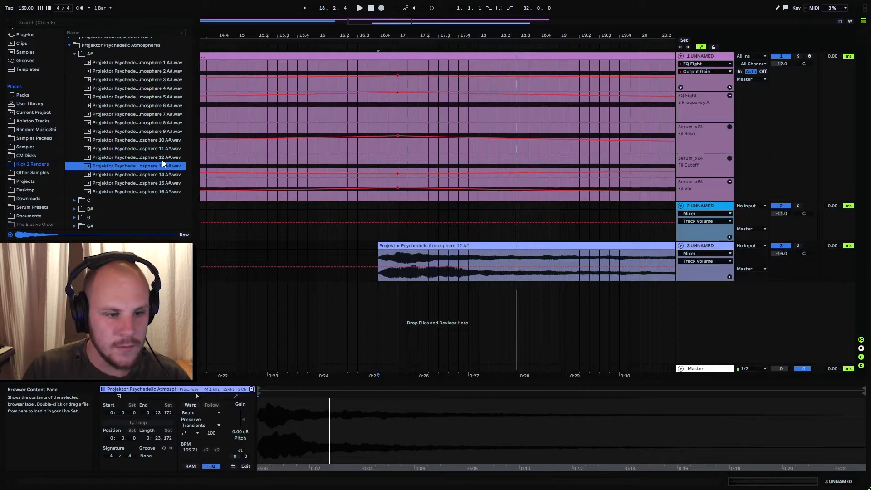
click(162, 159)
click(170, 147)
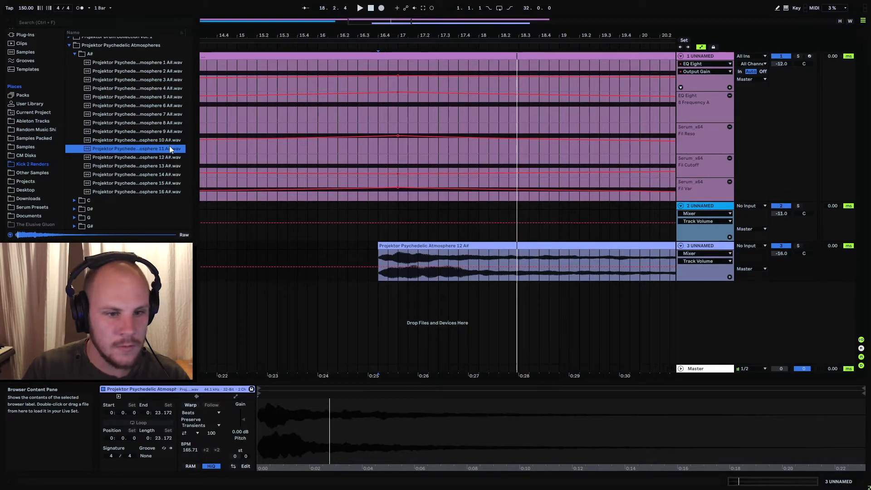
click(169, 141)
click(162, 134)
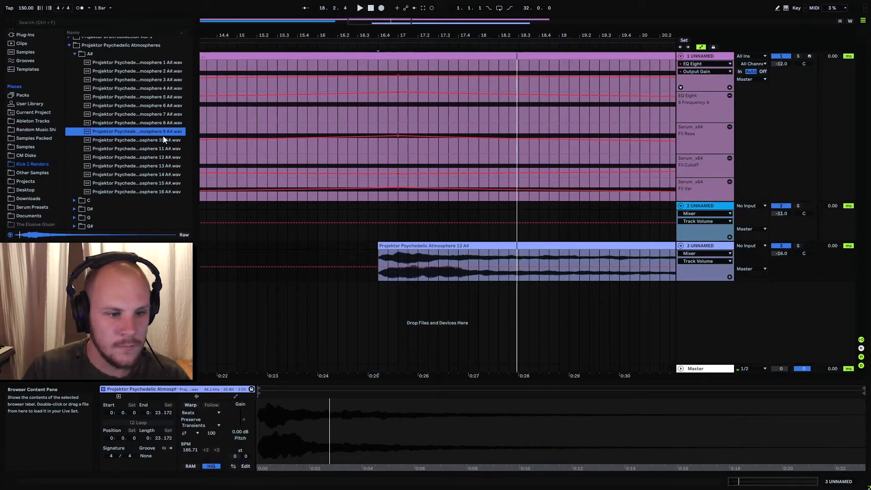
click(162, 126)
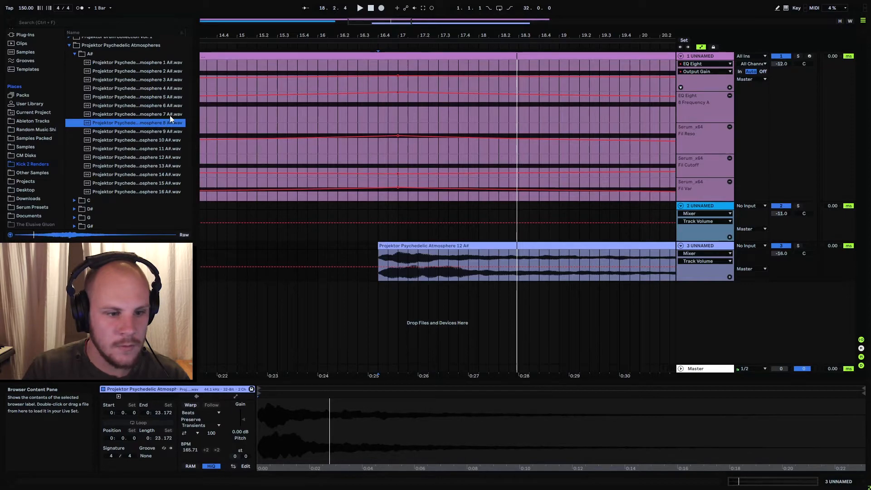
click(169, 115)
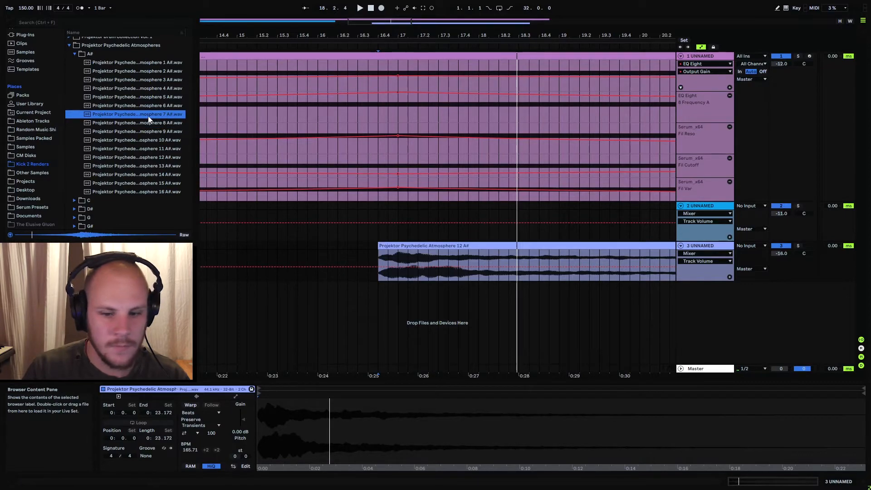
Step: Place Projektor Psychedelic Atmosphere 7 A# on a new unfolded track, turn off its warping, and shift the clip so its swell peaks around bar 17
drag(149, 119, 277, 289)
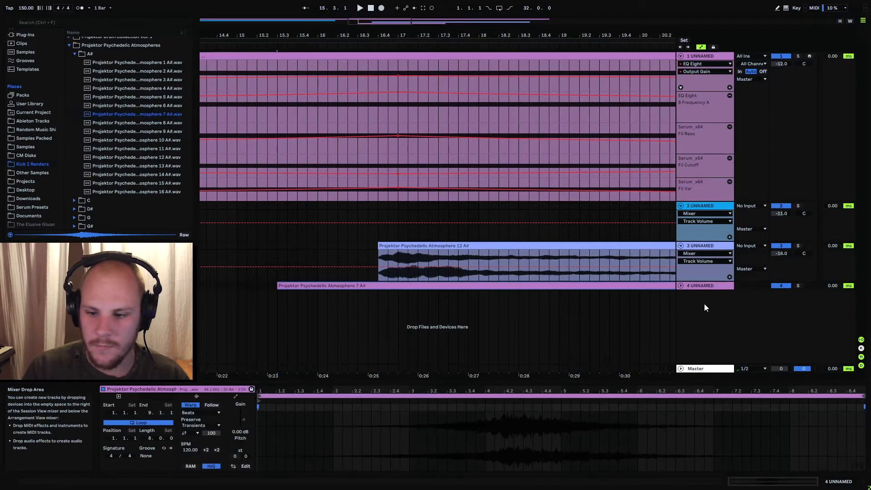
click(680, 286)
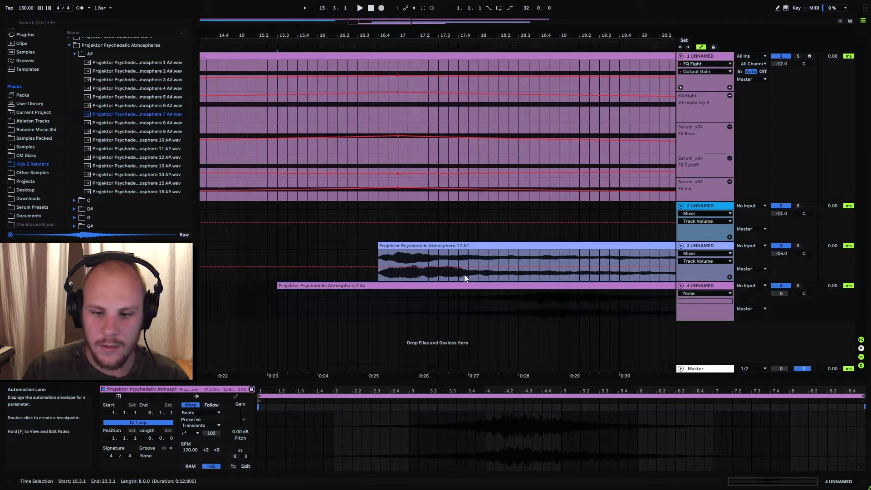
click(189, 407)
drag(622, 290, 421, 311)
click(280, 309)
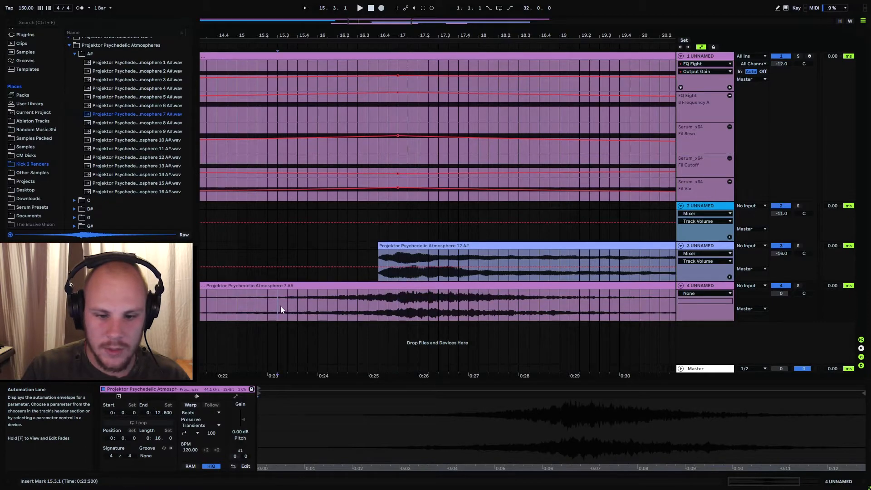
click(317, 300)
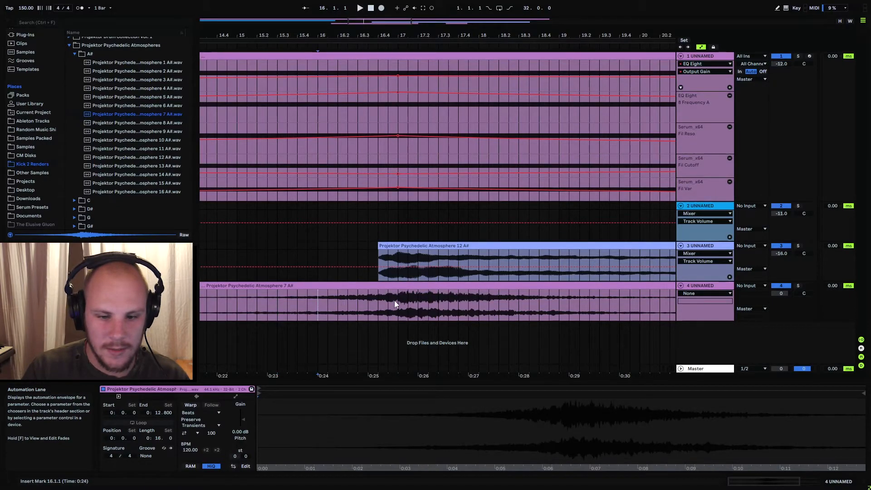
click(399, 302)
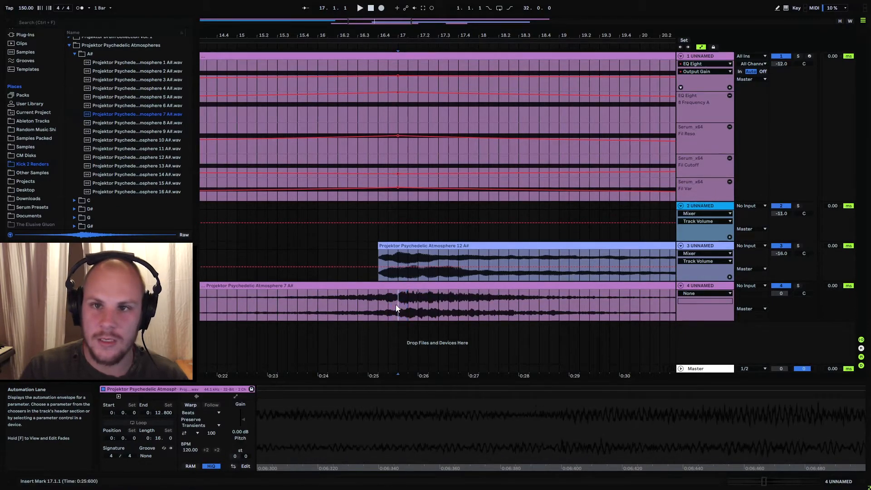
Step: Play the layered tracks from 15.3.1 and set the Atmosphere 7 track's volume to -13 dB
click(277, 301)
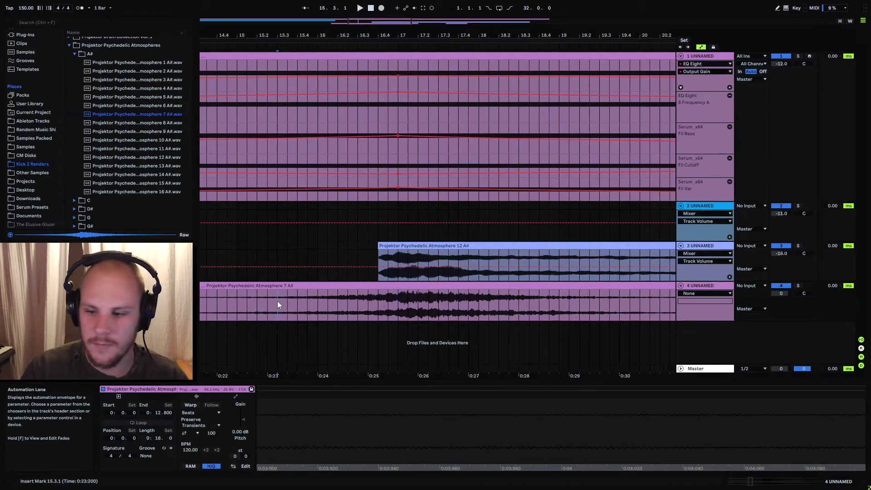
key(space)
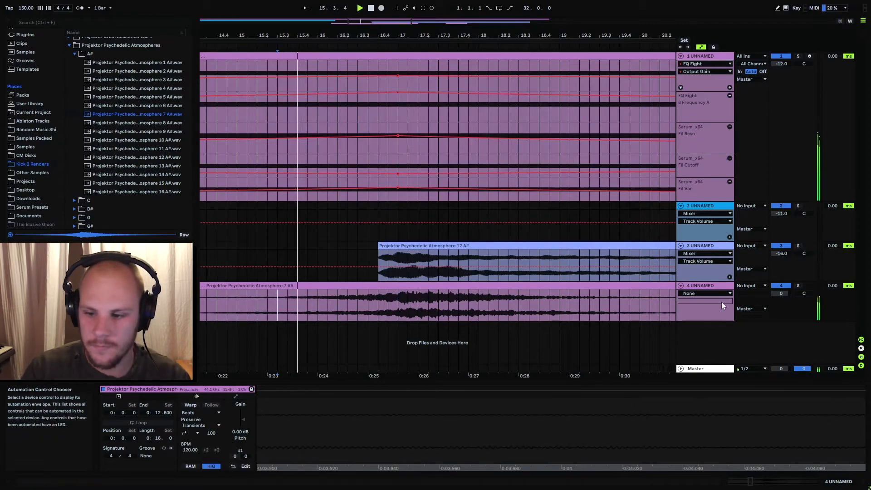
click(781, 295)
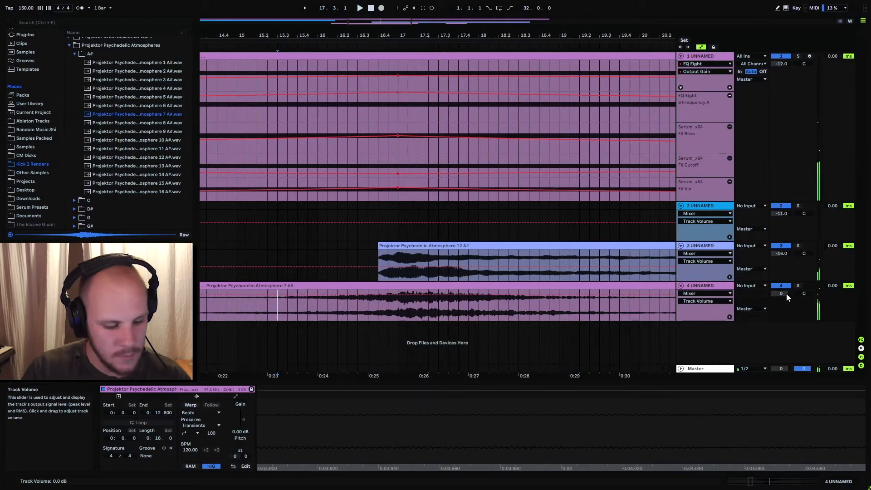
text(-)
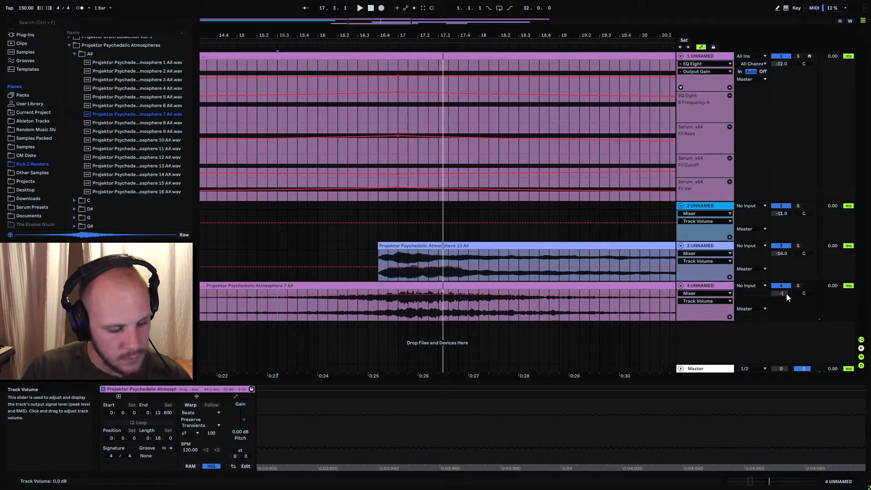
text(13)
Step: Play the layered section from 15.4.1 and fold the Atmosphere 12 track
click(298, 306)
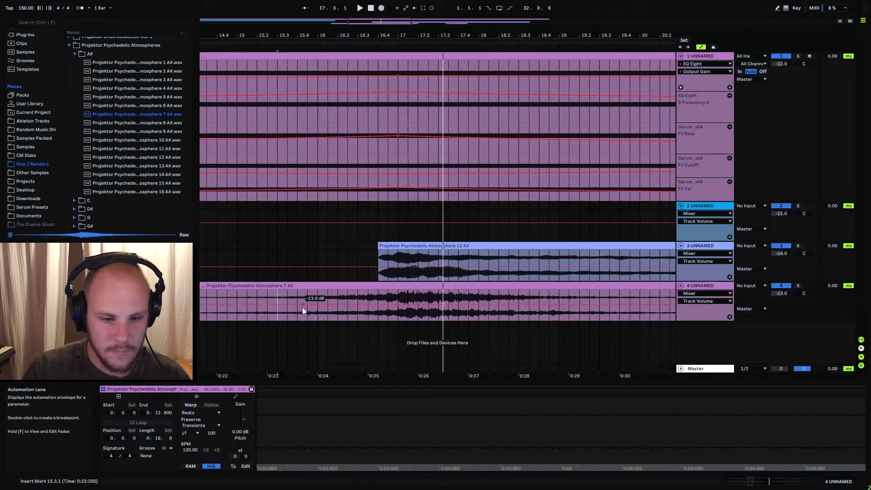
key(space)
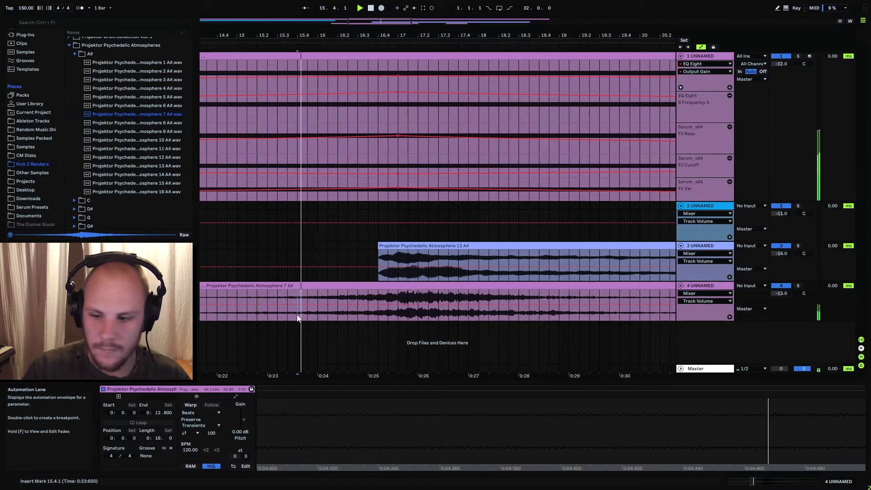
click(681, 246)
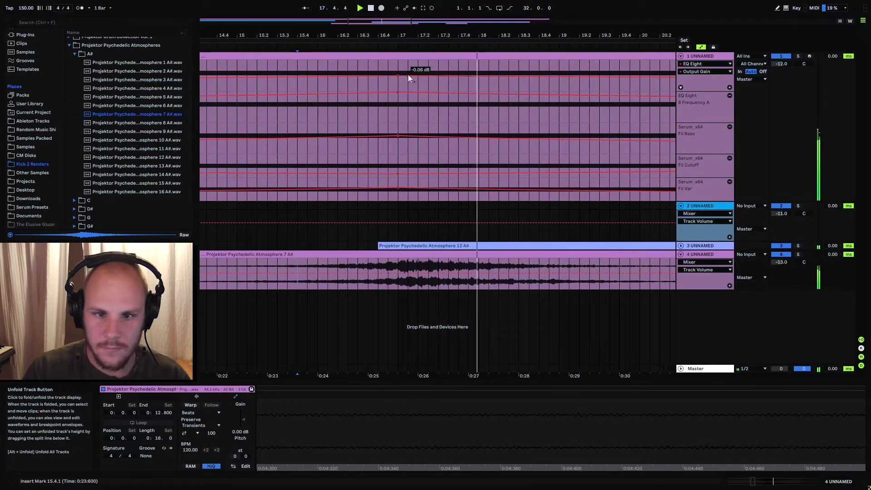
Step: Extend the Atmosphere 7 clip on track 4 to its full 16-second length and delete the short leftover clip after it
drag(394, 35, 384, 3)
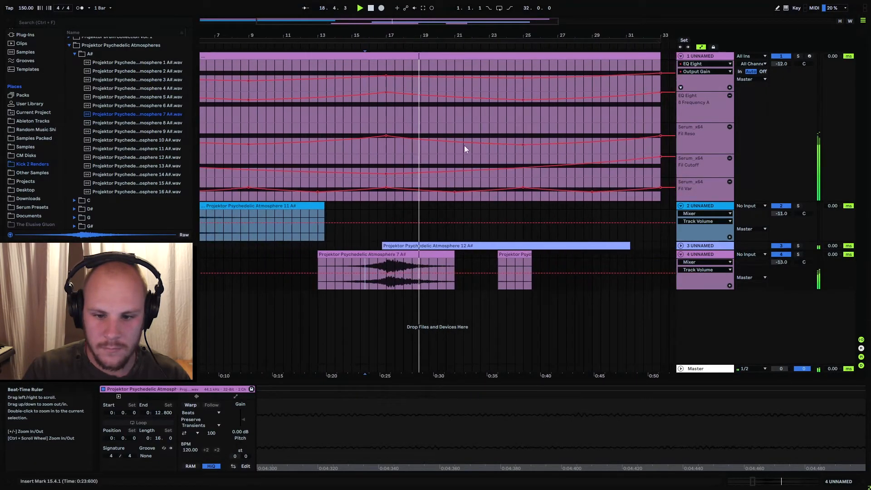
drag(455, 255, 510, 259)
click(514, 255)
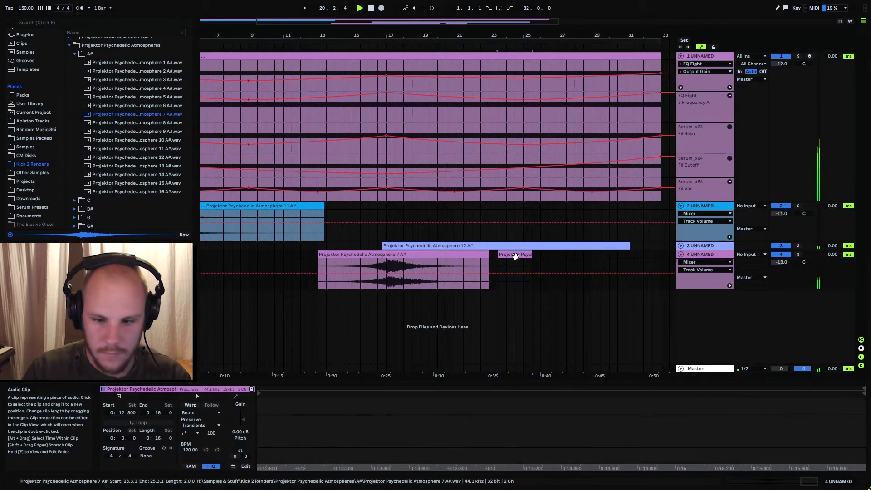
key(Delete)
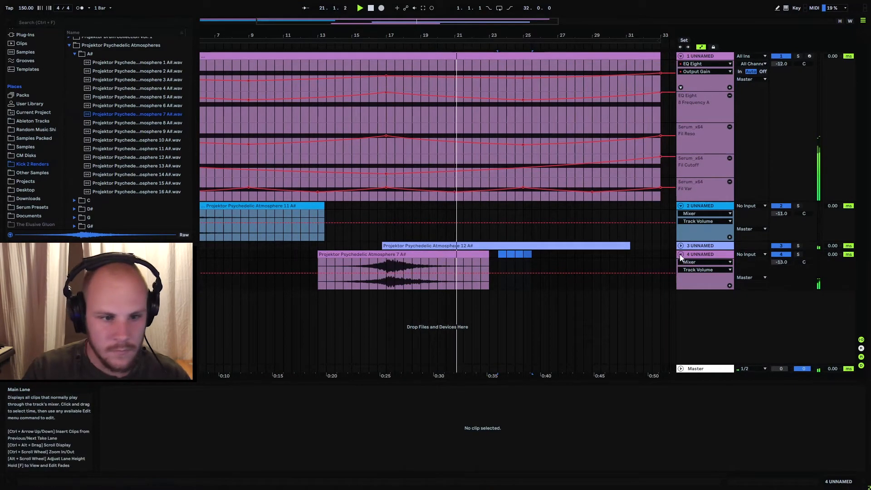
Step: Stop playback and audition the A# atmosphere samples 13 through 16 in the sample library
click(159, 174)
click(159, 183)
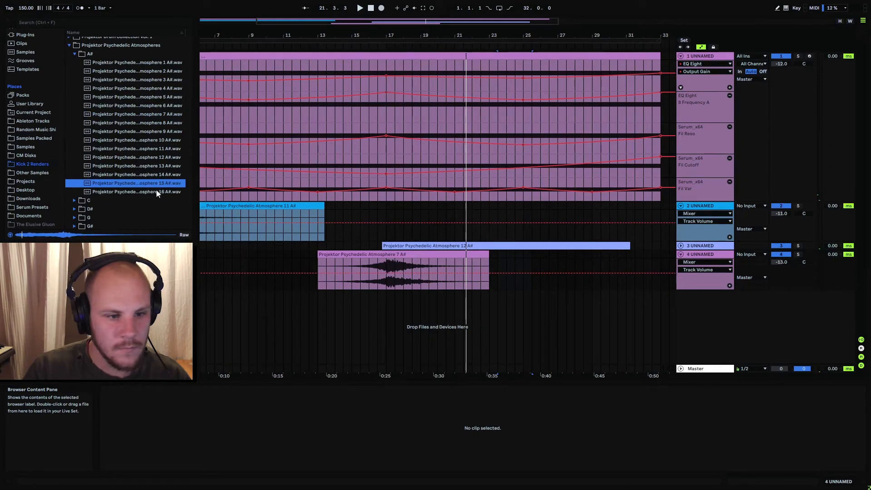
click(156, 190)
click(158, 166)
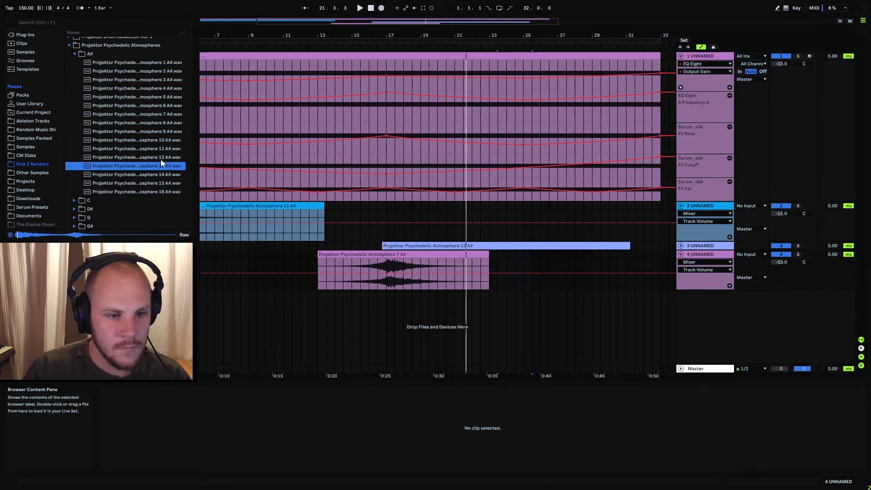
Step: Place Projektor Psychedelic Atmosphere 13 A# on a new unfolded track, turn off its warping, and move the clip's start to 17.1.1
drag(154, 167, 455, 323)
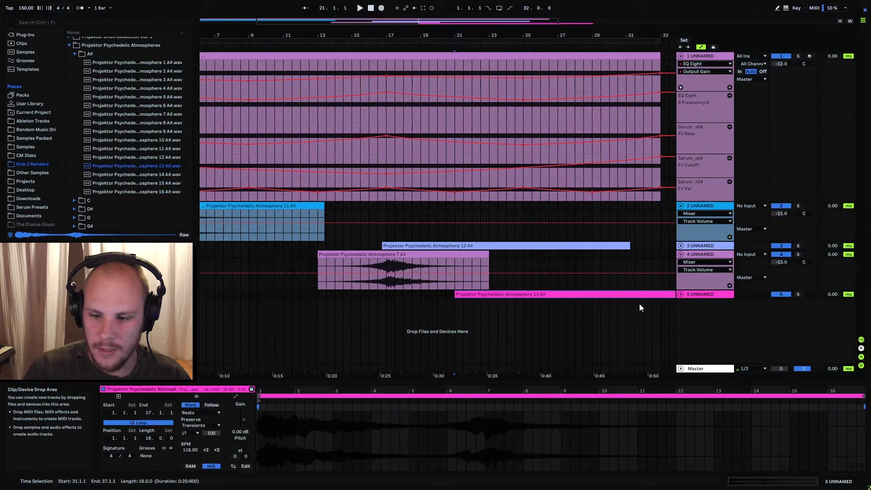
click(680, 294)
drag(511, 295, 467, 299)
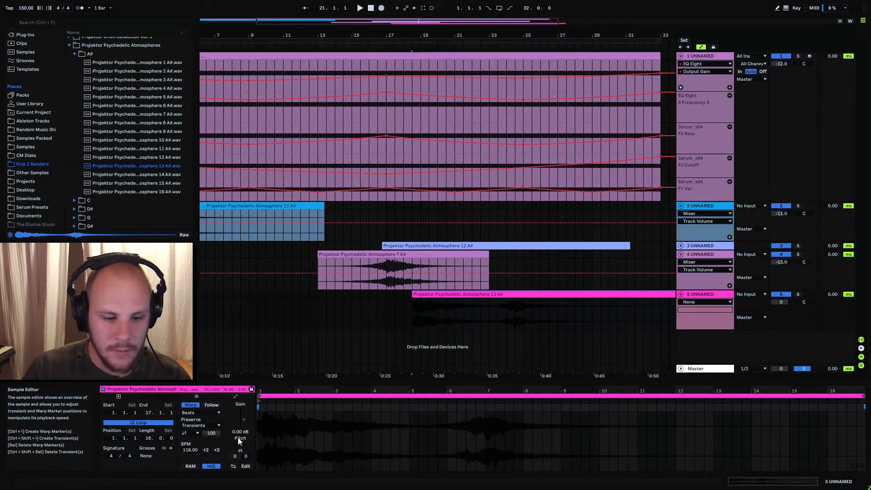
click(190, 405)
click(537, 297)
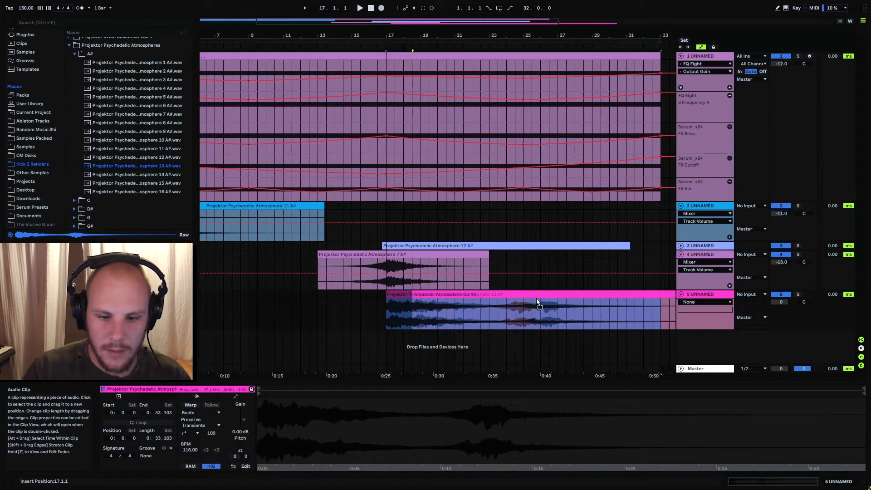
click(523, 315)
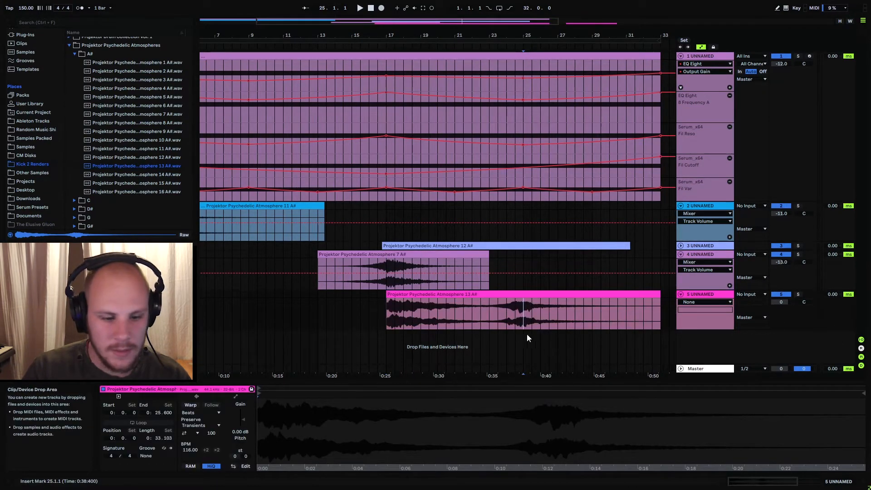
Step: Turn warping back on for the Atmosphere 13 clip with a segment BPM of 145 in Complex Pro mode, and check its swell around bar 25
click(191, 404)
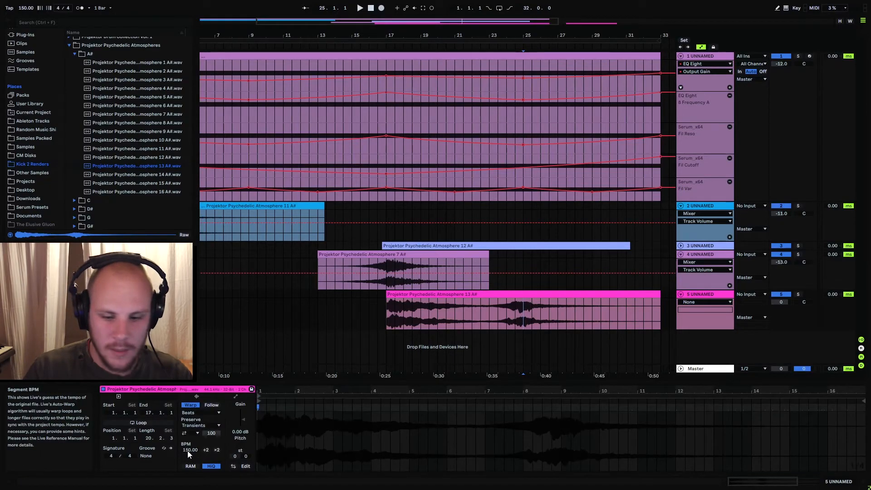
key(Down)
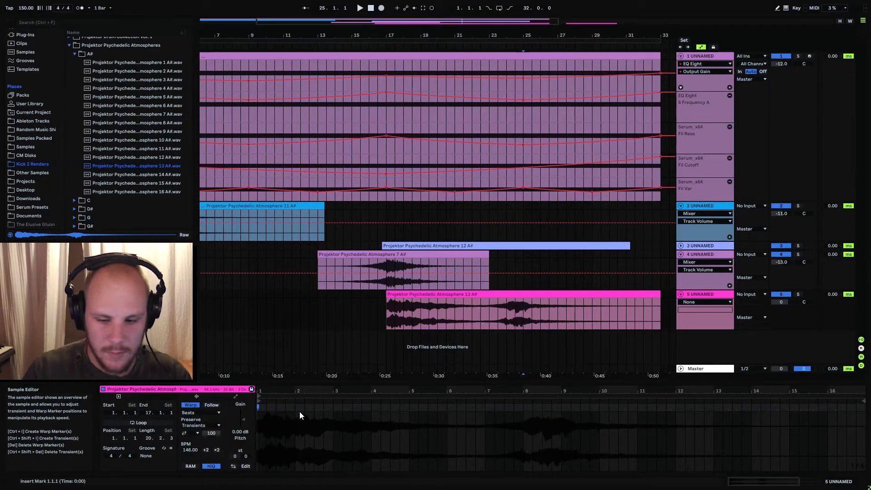
key(Down)
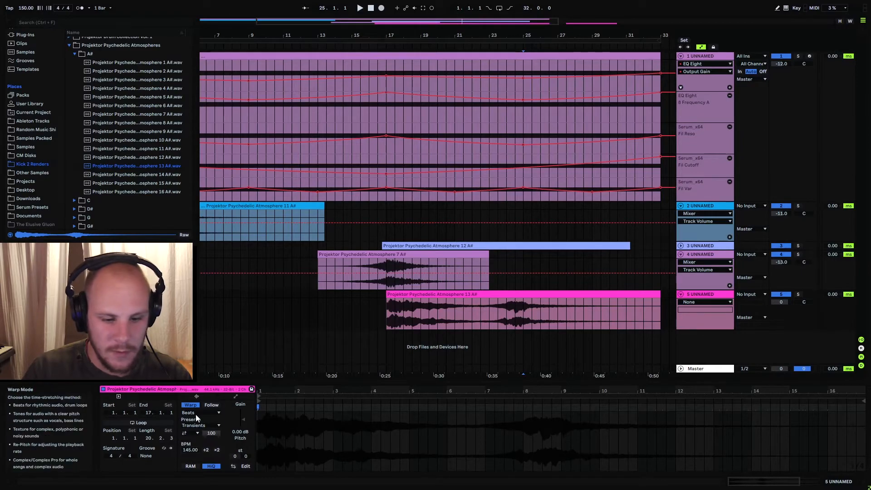
click(195, 414)
click(199, 456)
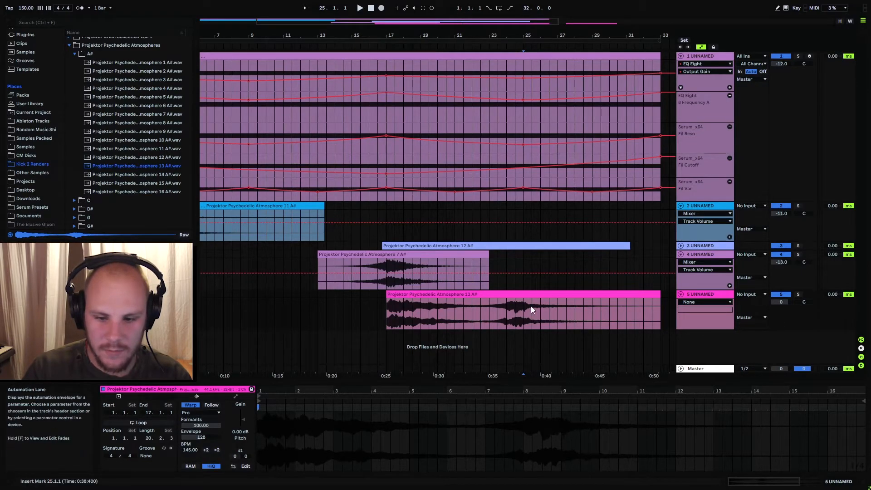
drag(523, 318, 566, 316)
click(525, 315)
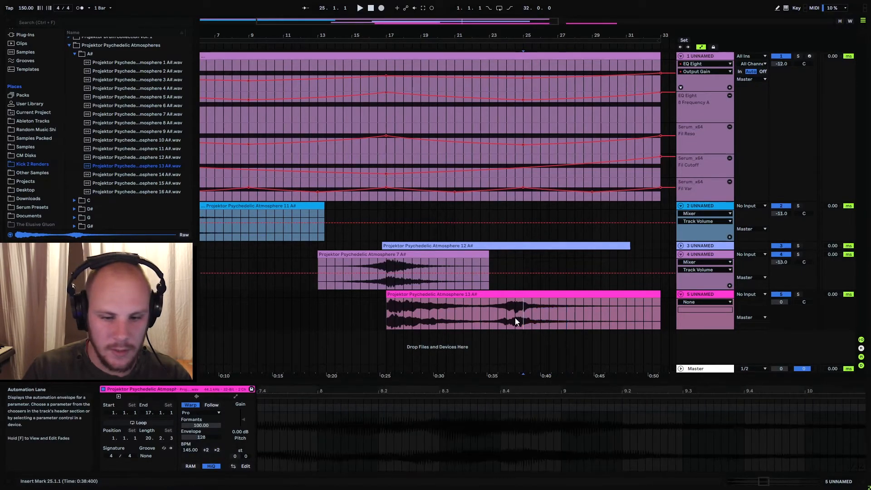
Step: Unfold the Atmosphere 12 track to compare the peaks at bar 17, and fade in the Atmosphere 13 clip from bar 17 to about bar 21.5
click(391, 267)
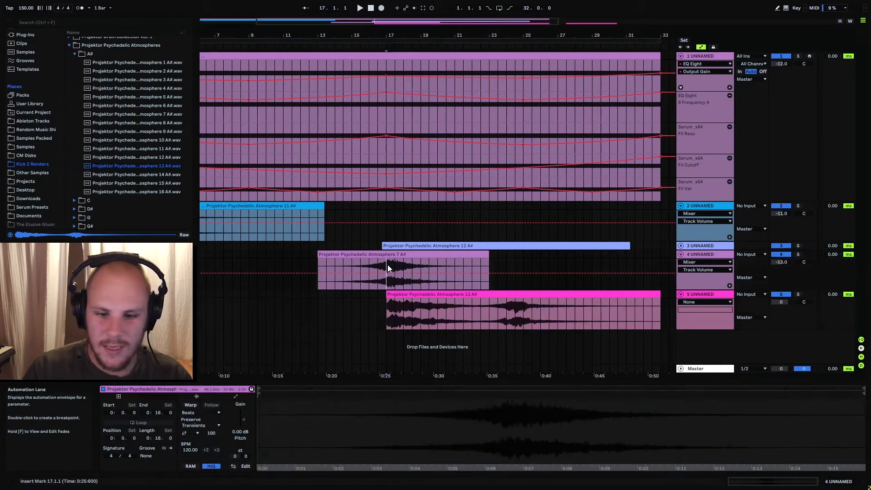
click(681, 245)
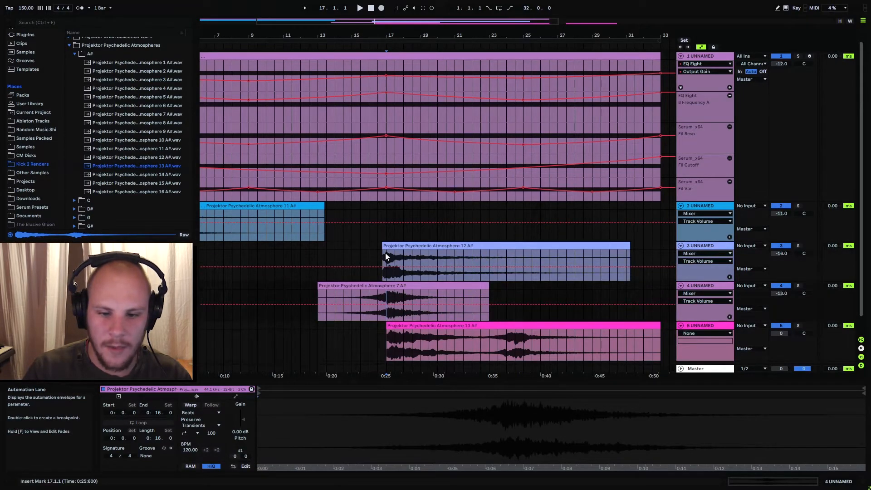
drag(386, 254, 436, 268)
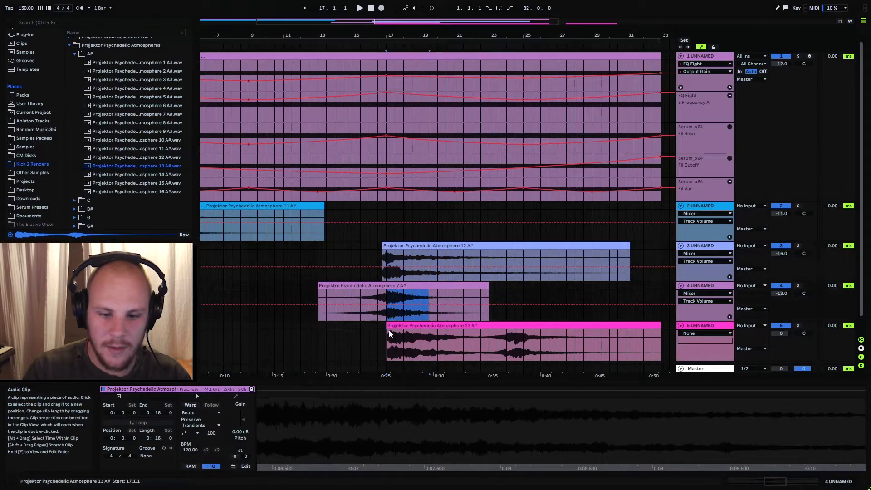
drag(389, 332, 468, 329)
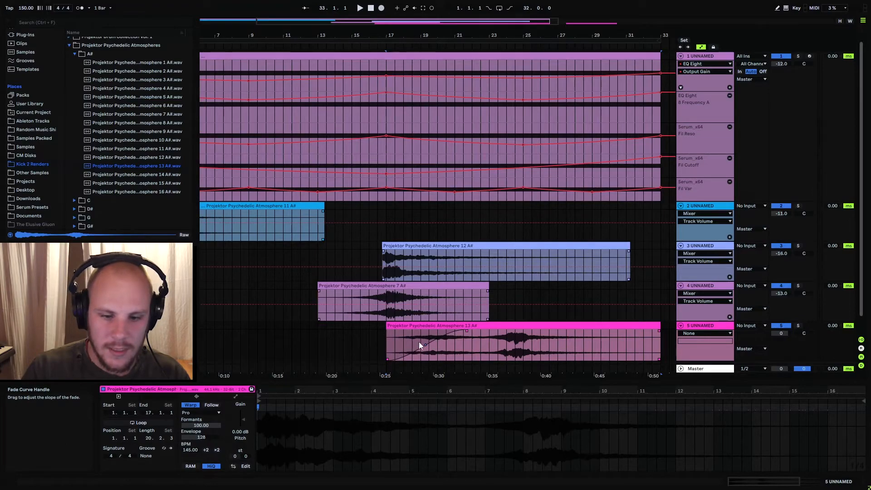
drag(475, 337, 485, 337)
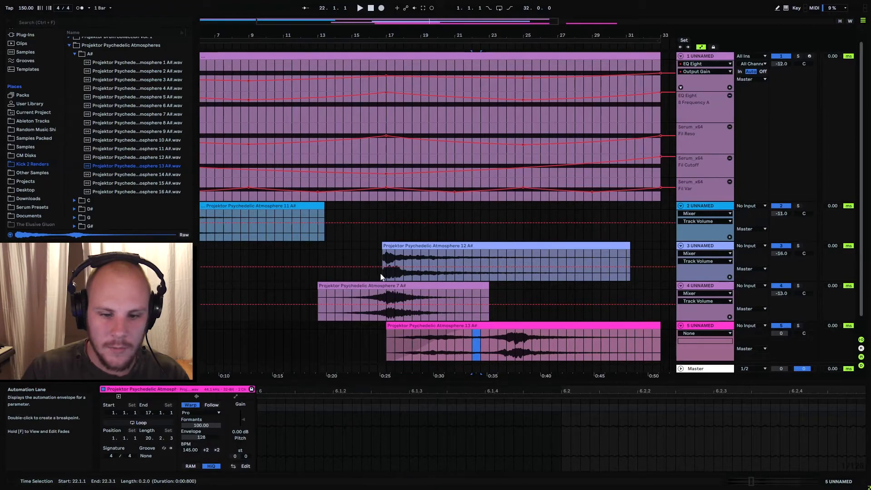
drag(381, 277, 413, 277)
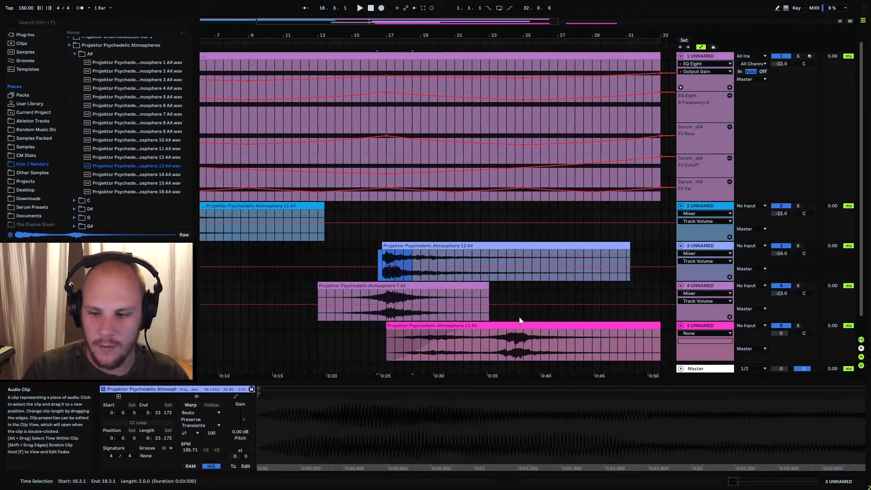
Step: Fold all four atmosphere sample tracks, 2 through 5
click(680, 245)
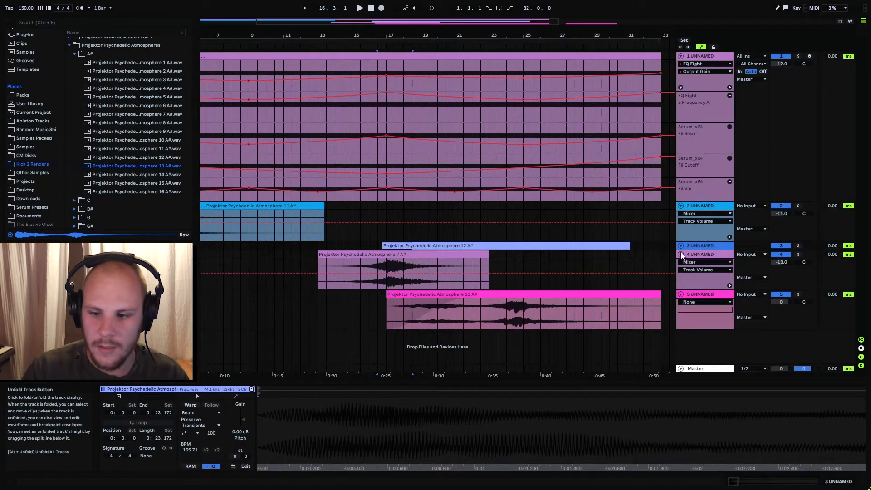
click(680, 253)
click(681, 262)
click(681, 206)
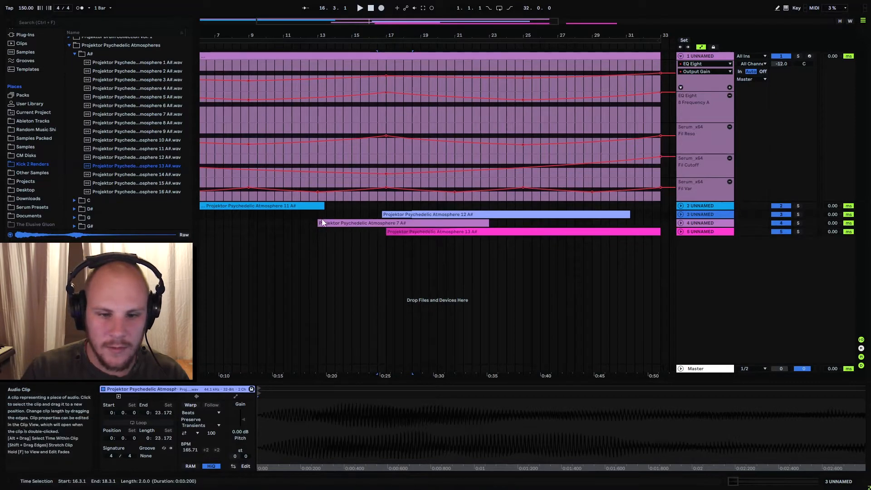
Step: Play the layers from 15.1.1, unfold the Atmosphere 13 track, and set its volume to -14 dB
click(353, 215)
key(space)
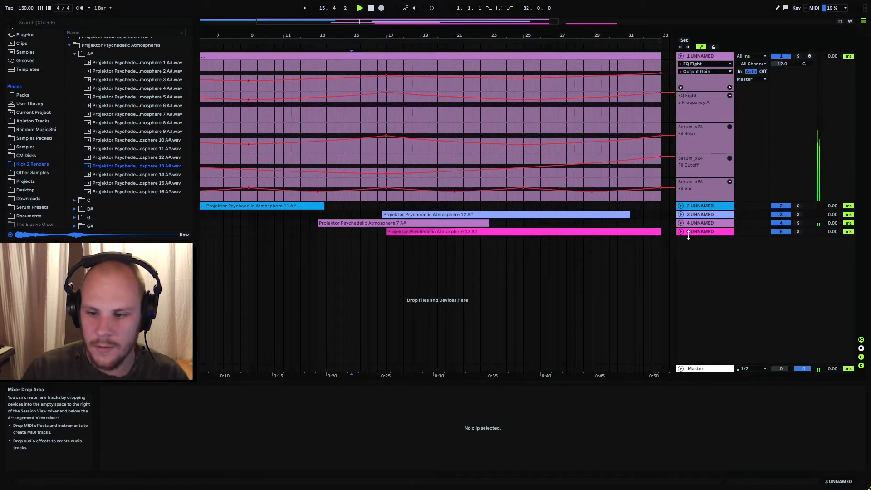
click(730, 233)
click(778, 238)
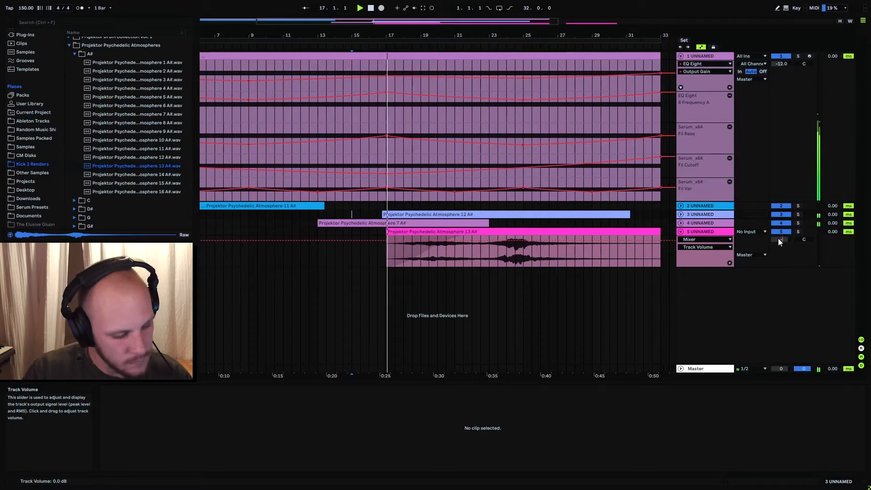
text(14)
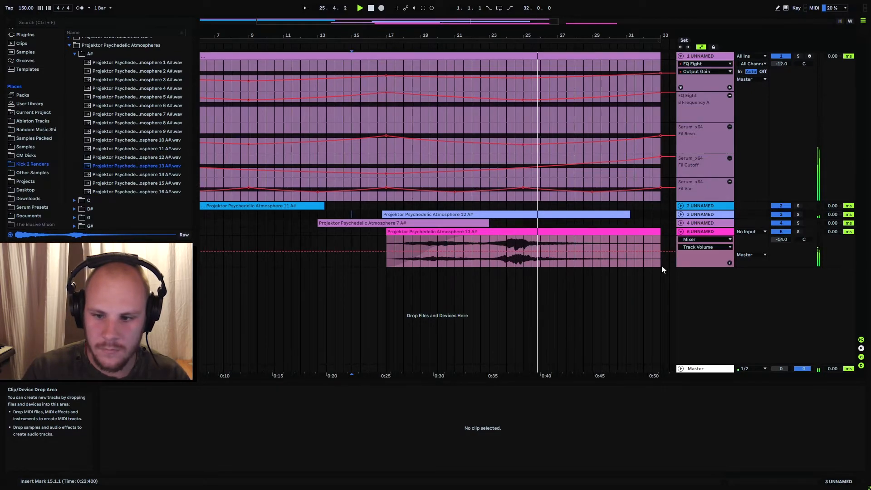
key(space)
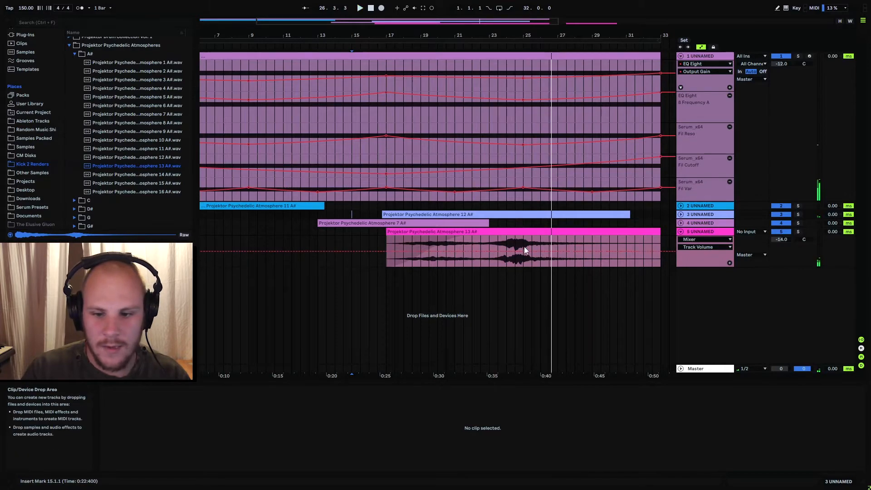
Step: Place Projektor Psychedelic Atmosphere 15 A# on a new unfolded track at bar 25 and set its segment BPM to 145
click(525, 243)
drag(549, 242, 658, 242)
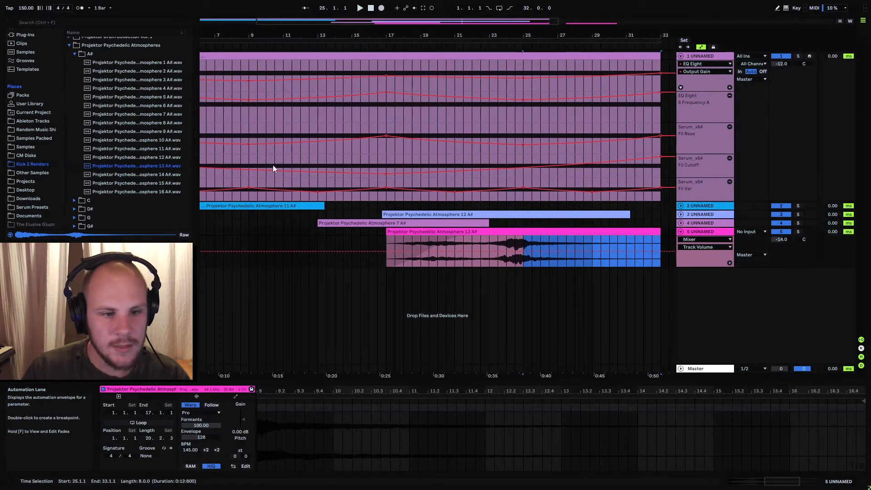
drag(148, 182, 602, 274)
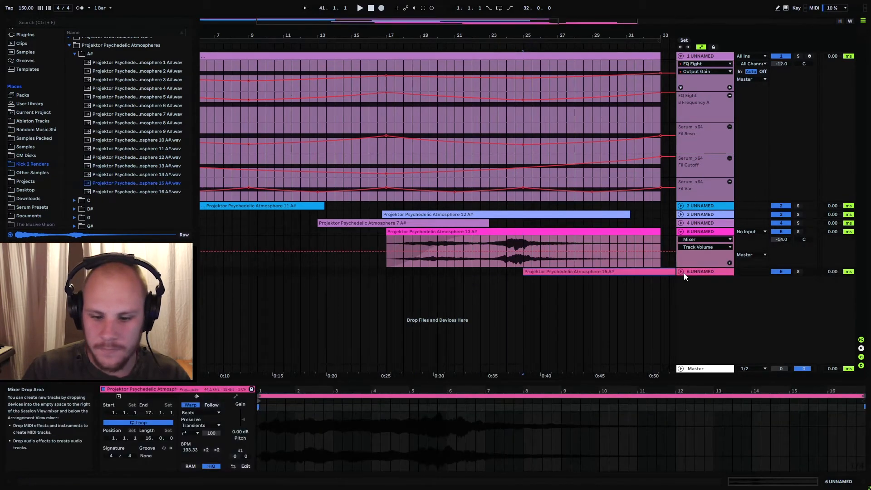
click(188, 450)
text(145)
key(Return)
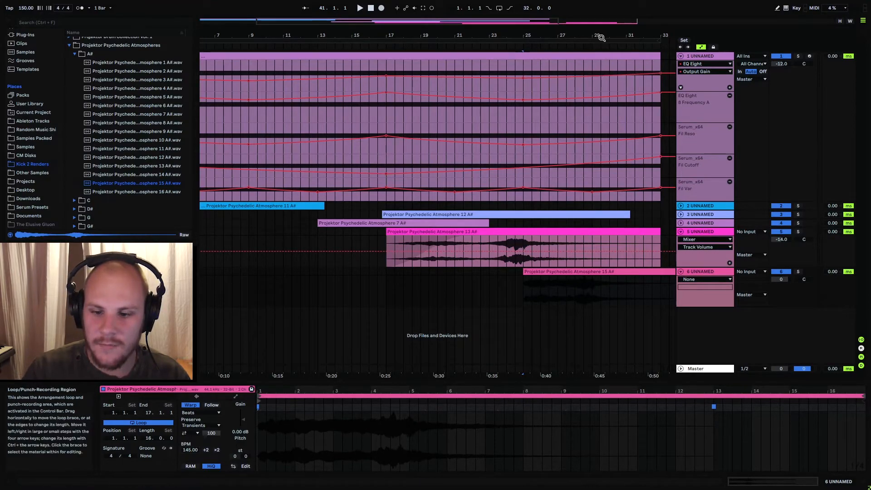
drag(602, 38, 413, 38)
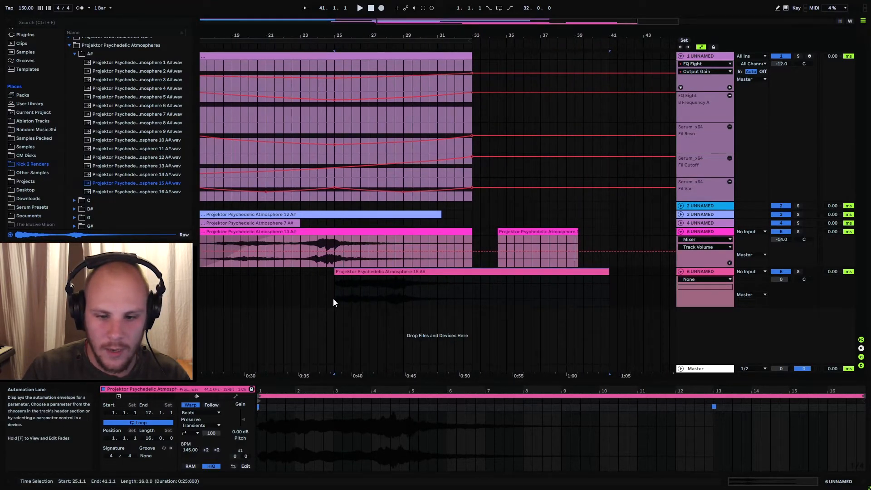
Step: Replace the Atmosphere 15 clip with Projektor Psychedelic Atmosphere 14 A# at bar 25, set its segment BPM to 145, and delete the leftover Atmosphere 13 clip
click(470, 290)
key(Delete)
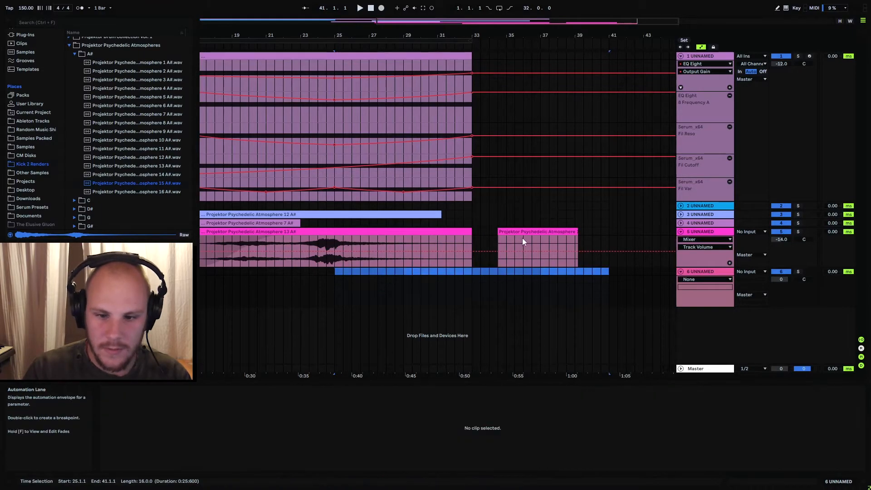
drag(136, 174, 331, 285)
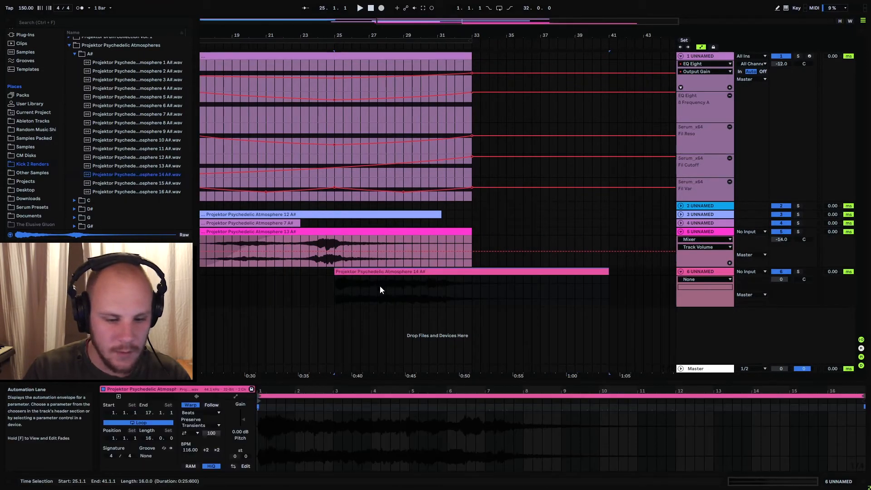
click(185, 449)
text(145)
key(Return)
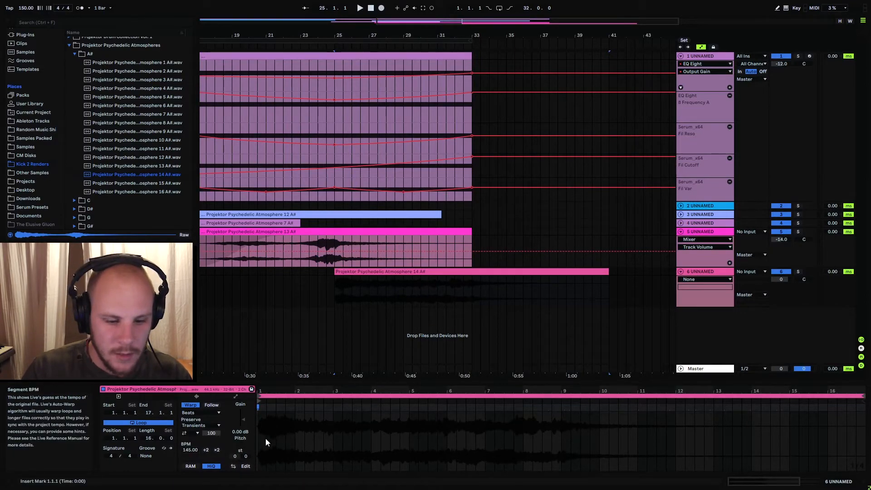
Step: Set the Atmosphere 14 track's volume to -16 dB
click(788, 281)
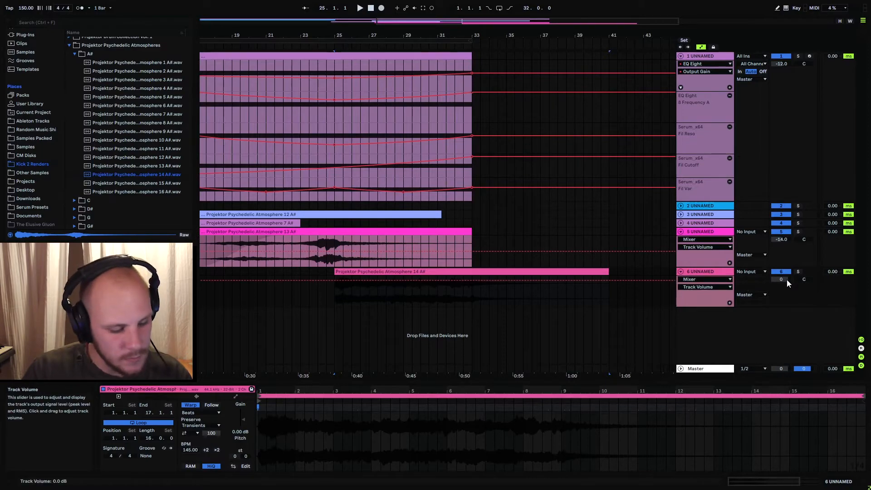
text(-16)
key(Return)
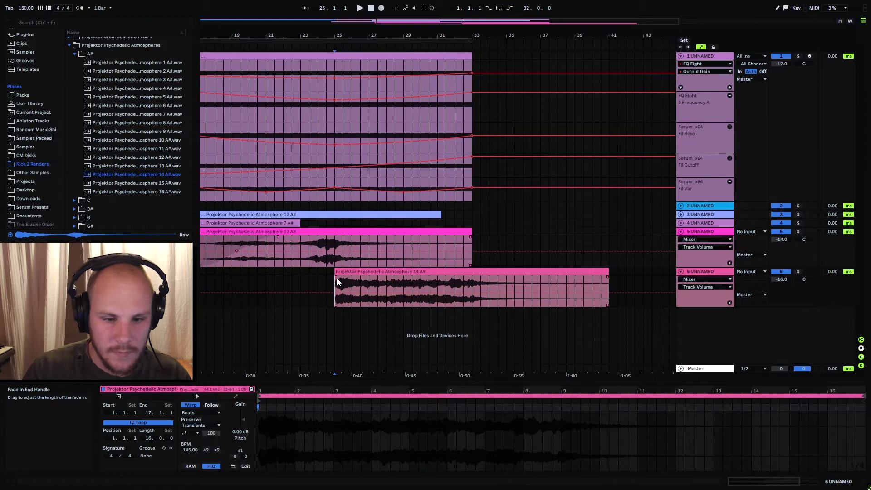
Step: Add a fade-in of about two bars to the Atmosphere 14 clip and play the layers from bar 24
drag(366, 277, 371, 279)
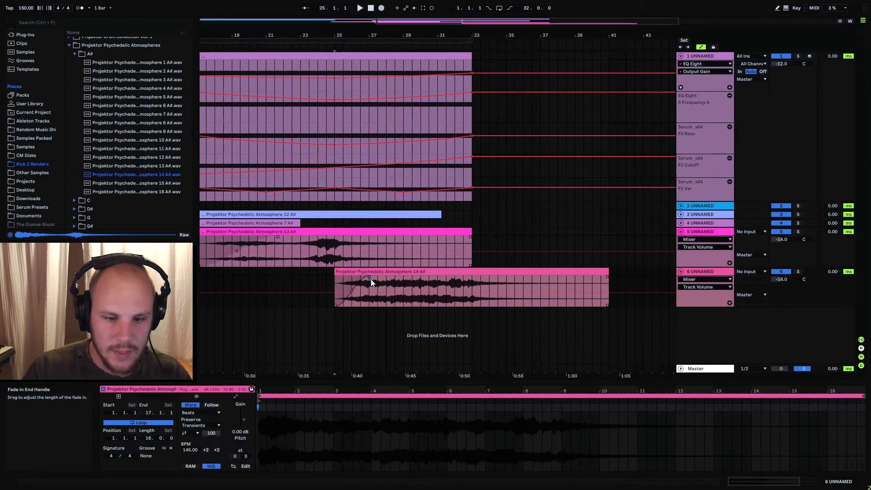
drag(322, 259, 341, 260)
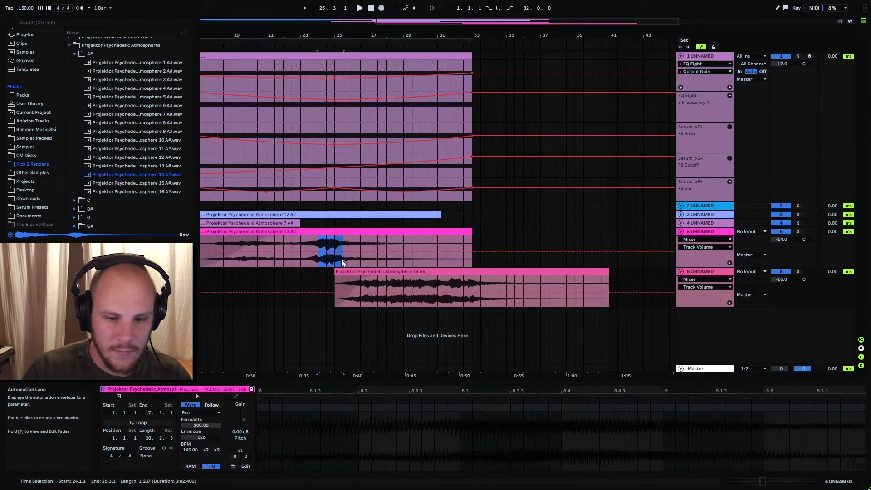
click(318, 263)
key(space)
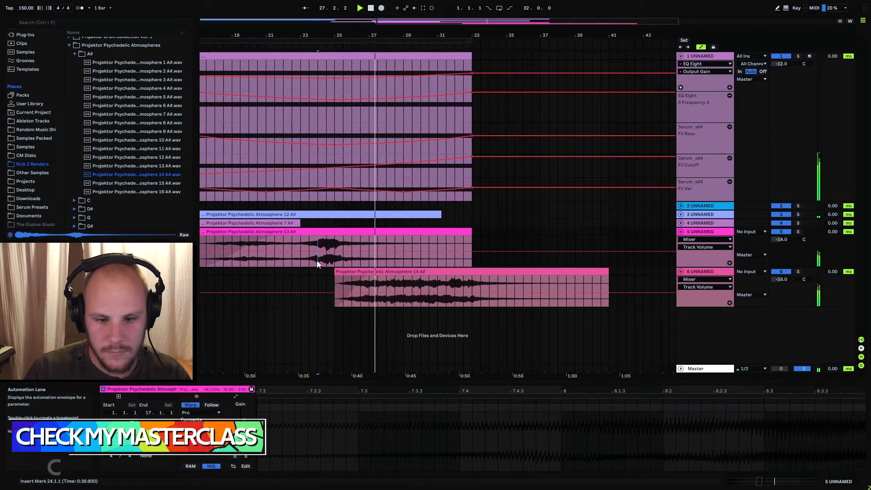
Step: Fold the Atmosphere 13 and Atmosphere 14 tracks
drag(355, 51, 442, 36)
click(680, 231)
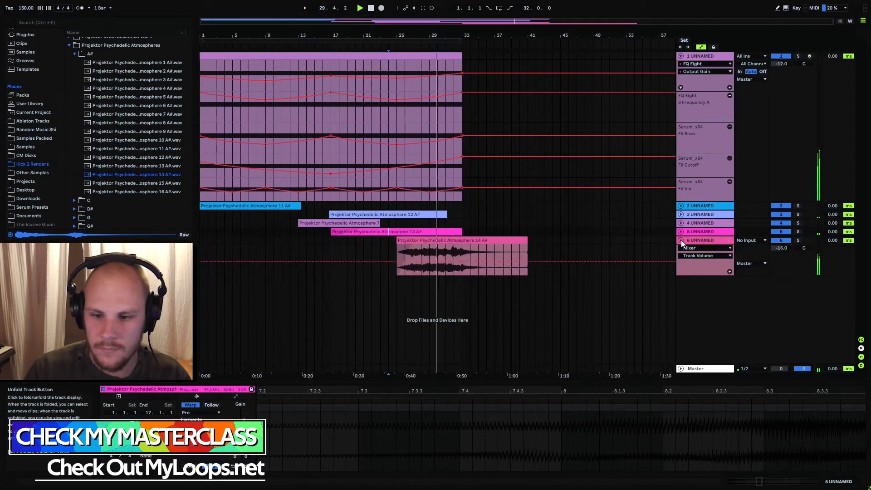
click(681, 240)
click(682, 240)
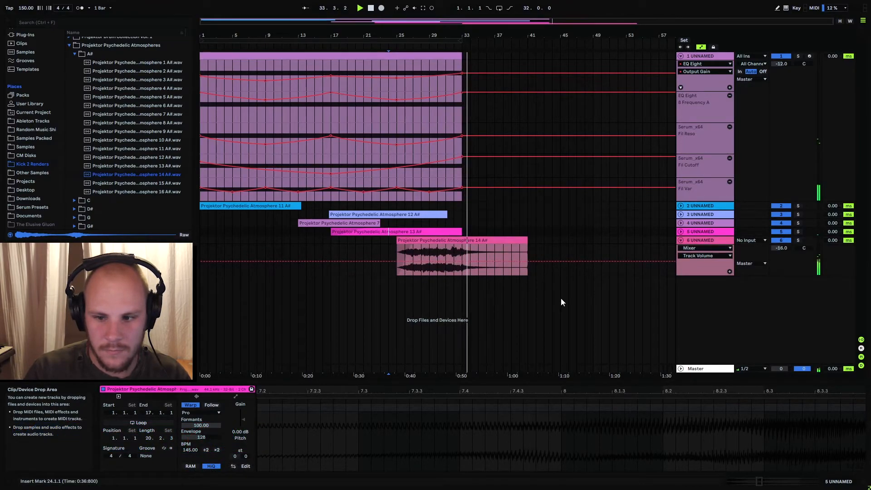
click(681, 240)
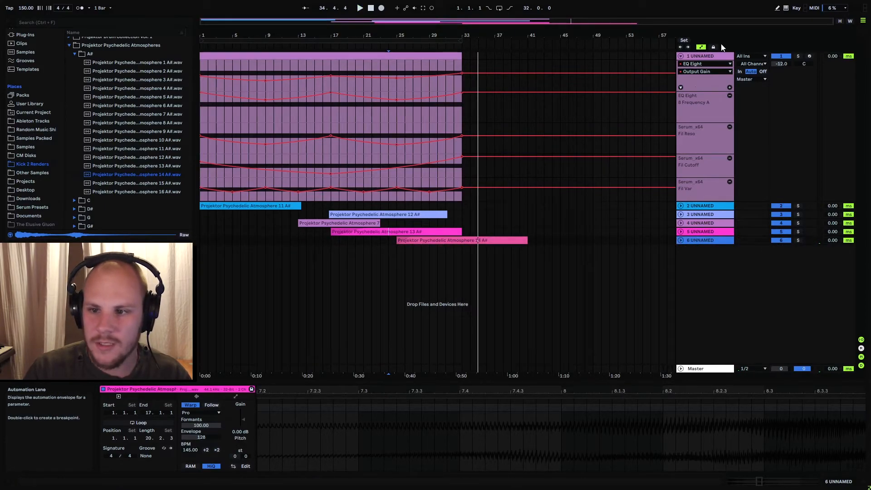
Step: Add Serum's Pitch Bend to the pad track's automation and shape a curved bend between bars 31 and 33
click(701, 55)
click(165, 389)
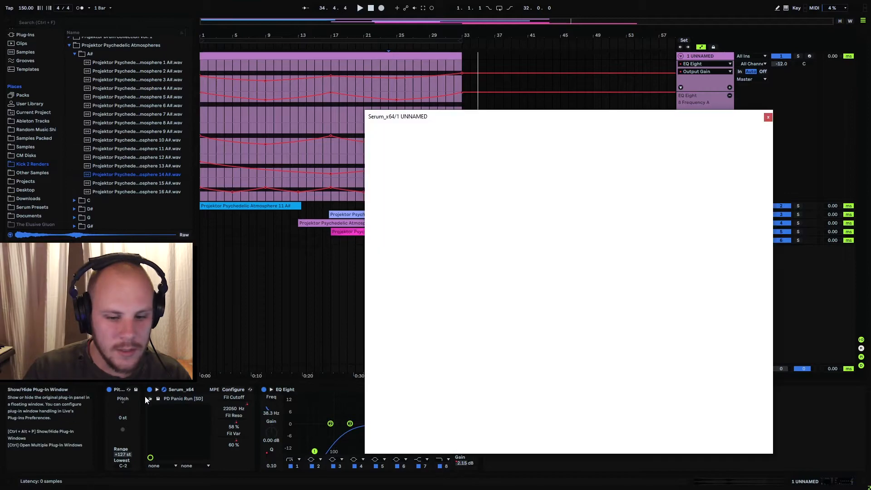
click(769, 117)
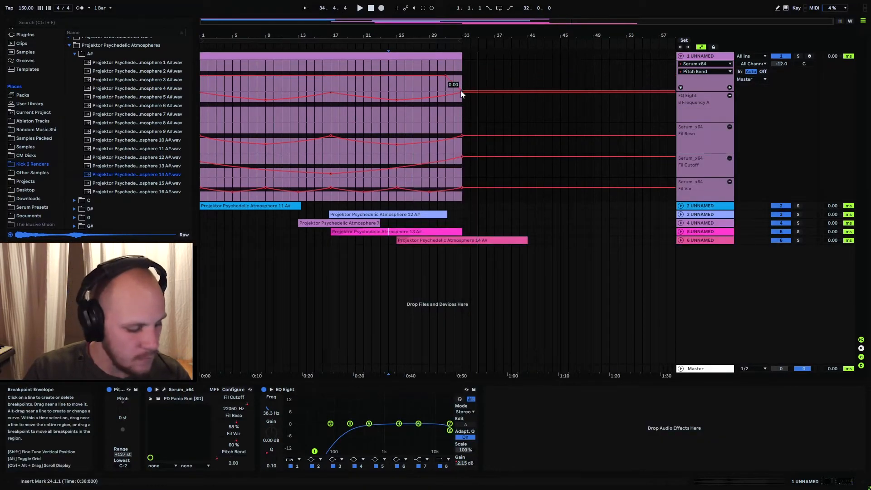
drag(460, 91, 458, 84)
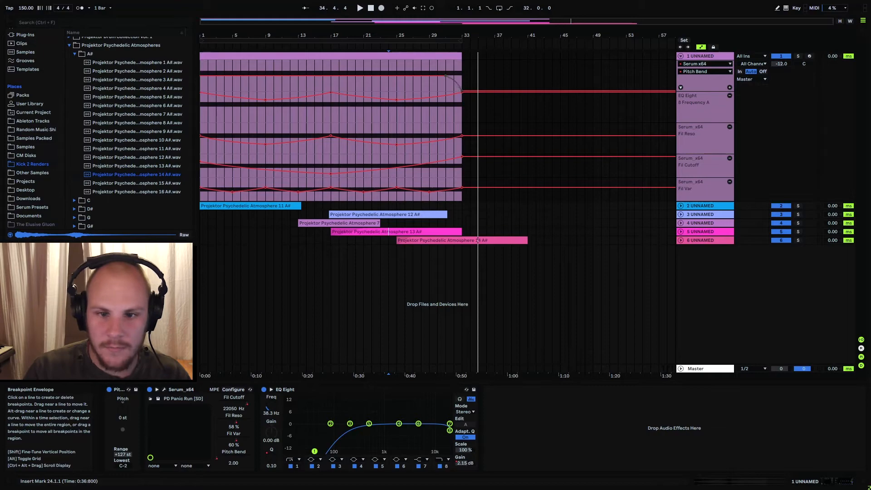
Step: Play the pad's ending from bar 30 to check the pitch bend against the Atmosphere 14 layer
click(440, 63)
key(space)
mouse_move(440, 36)
mouse_down()
mouse_move(440, 64)
mouse_move(462, 51)
mouse_up()
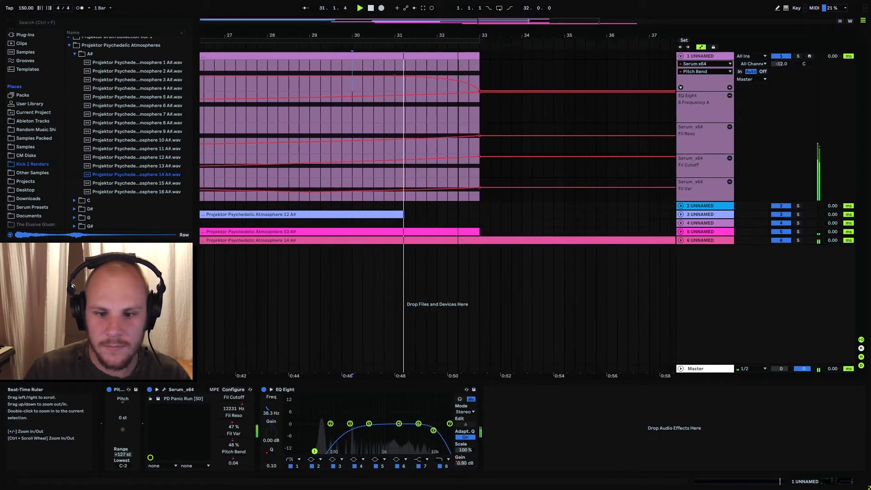
click(681, 239)
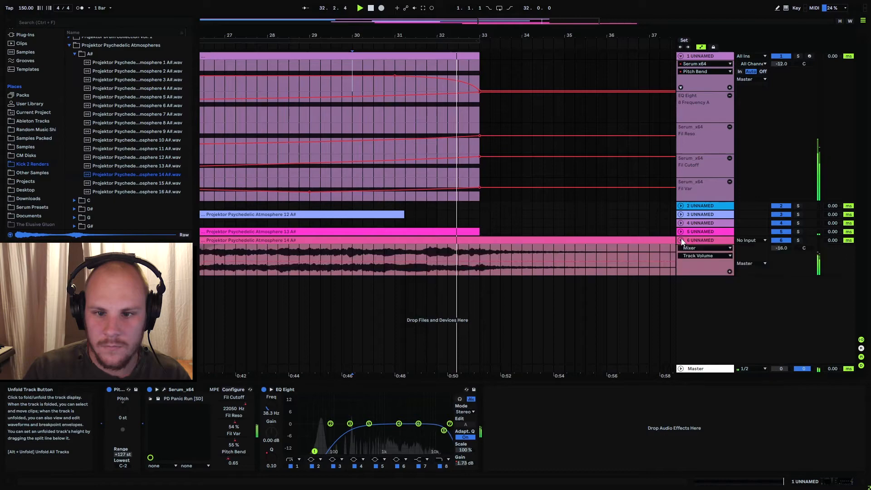
click(682, 240)
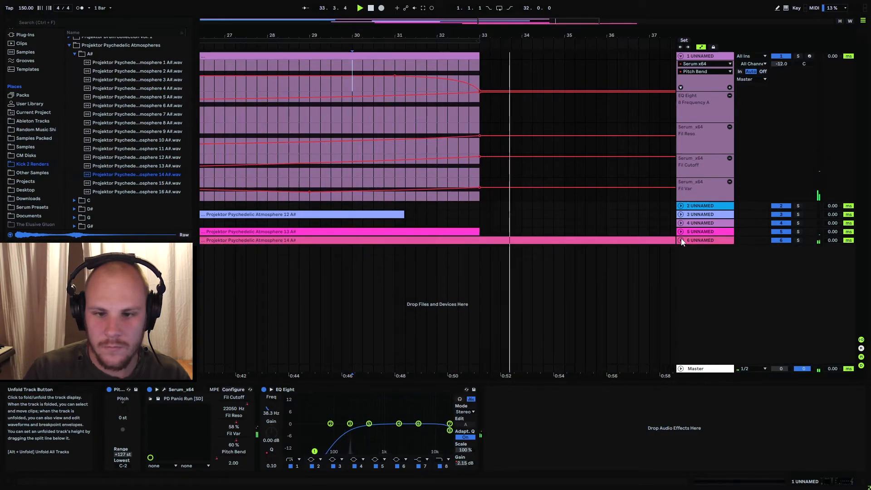
Step: Place Projektor Psychedelic Atmosphere 8 A# on a new unfolded track at bar 7 and set its segment BPM to 145
drag(522, 34, 521, 59)
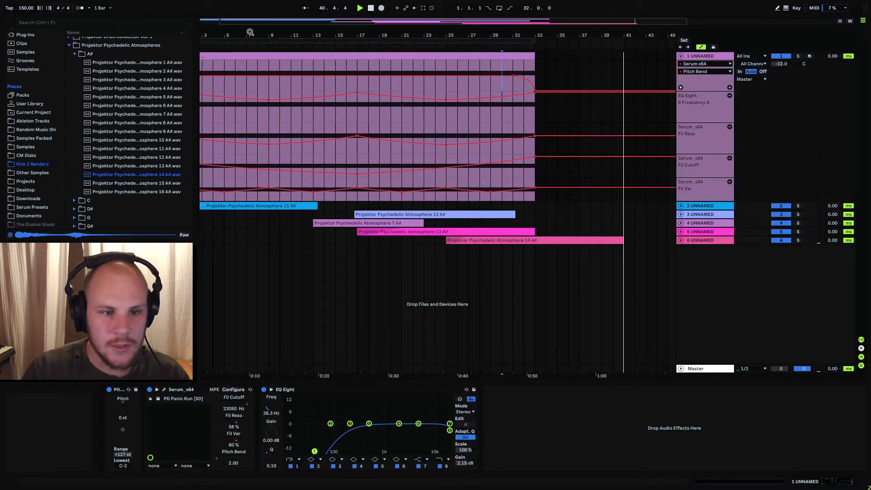
drag(250, 32, 271, 31)
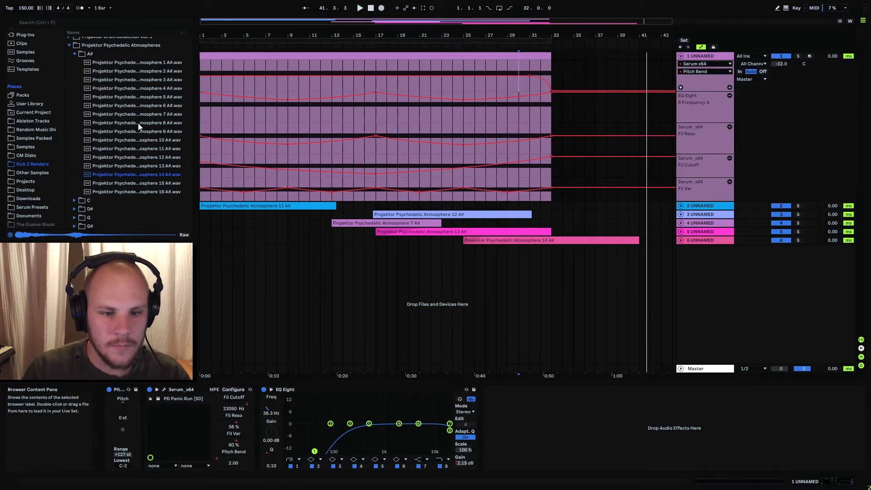
drag(138, 126, 273, 251)
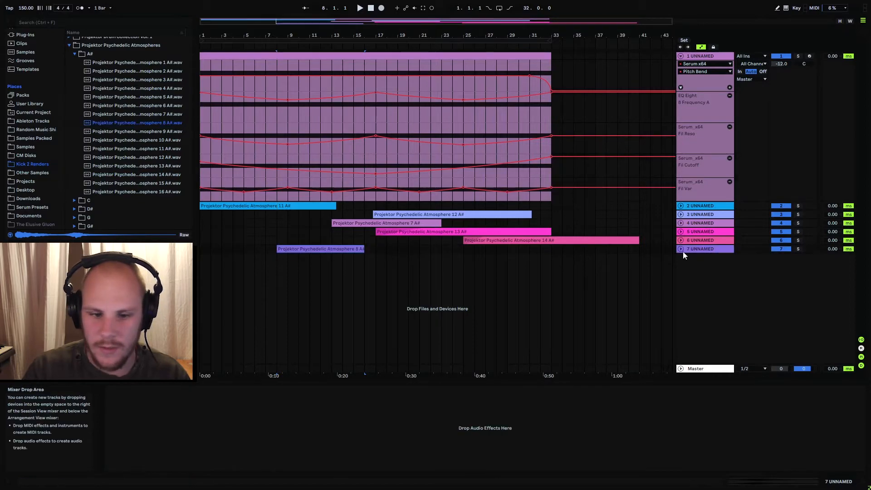
click(681, 250)
drag(335, 249, 323, 249)
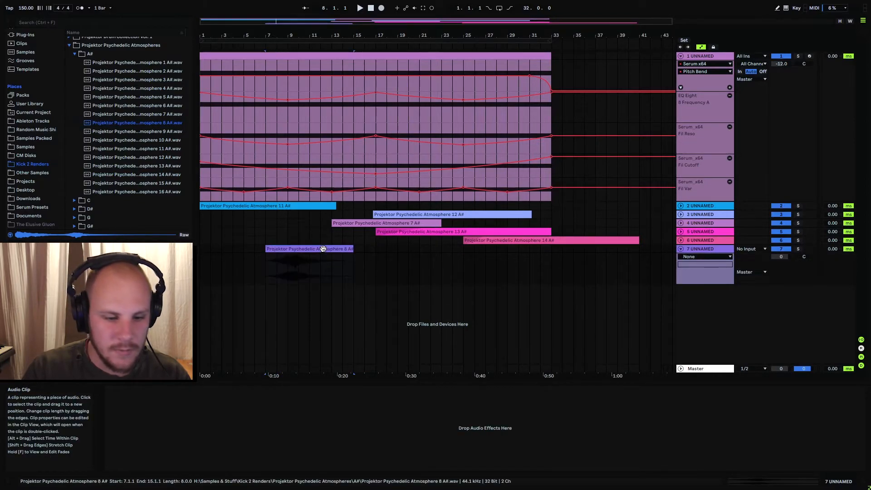
click(191, 405)
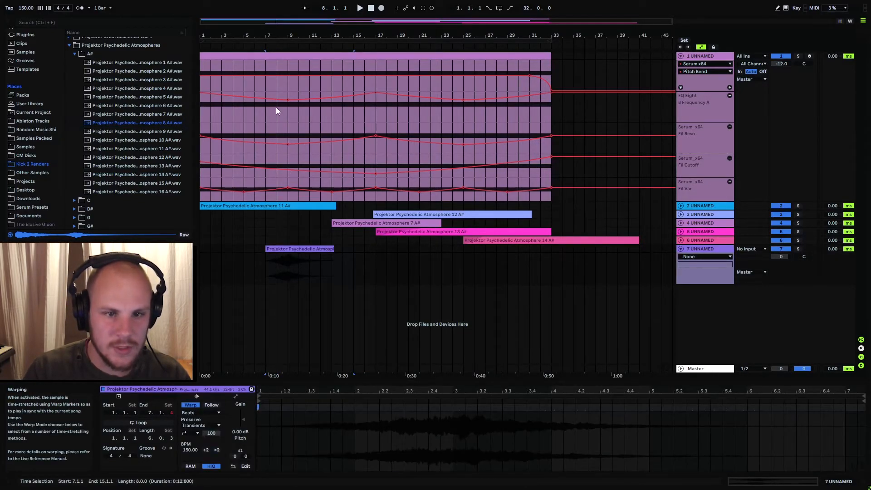
key(z)
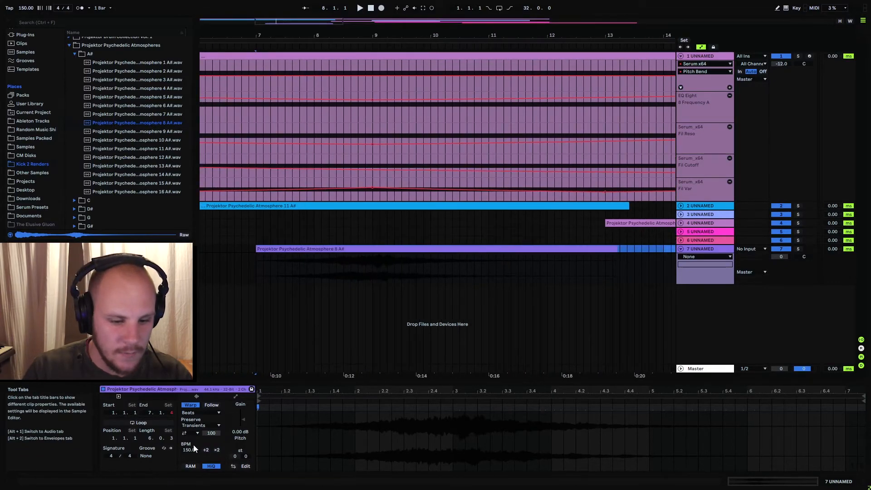
drag(191, 448, 190, 450)
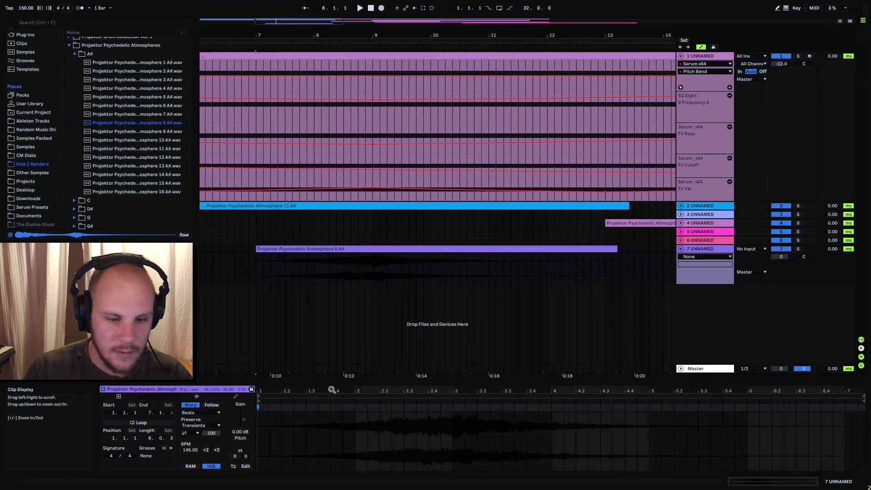
Step: Set the Atmosphere 8 track's volume to -15 dB and play the layers from bar 7
click(374, 263)
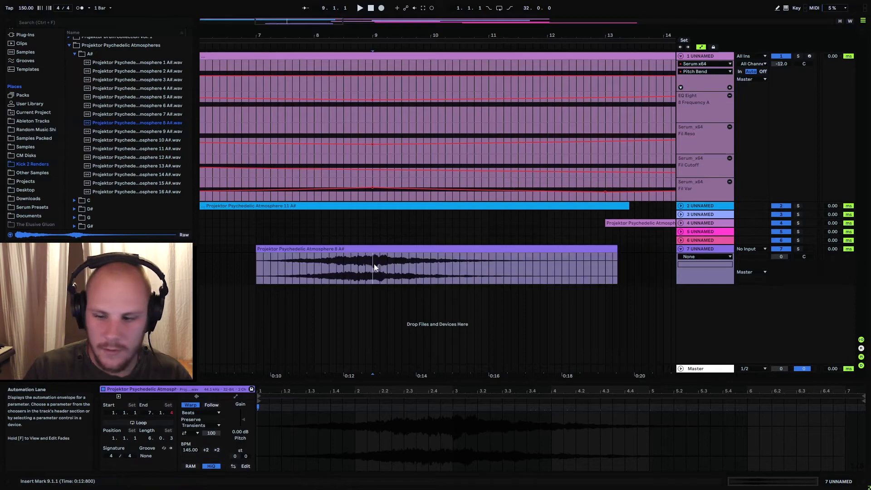
click(781, 257)
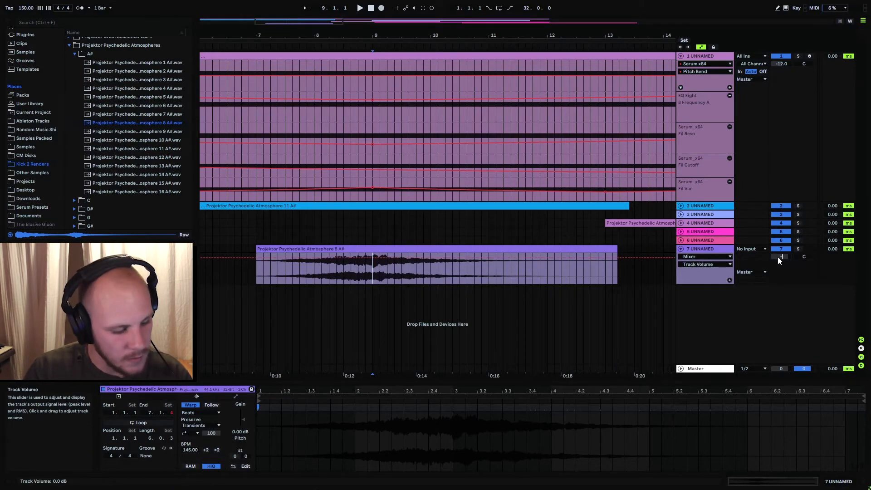
text(-15)
key(Return)
click(255, 274)
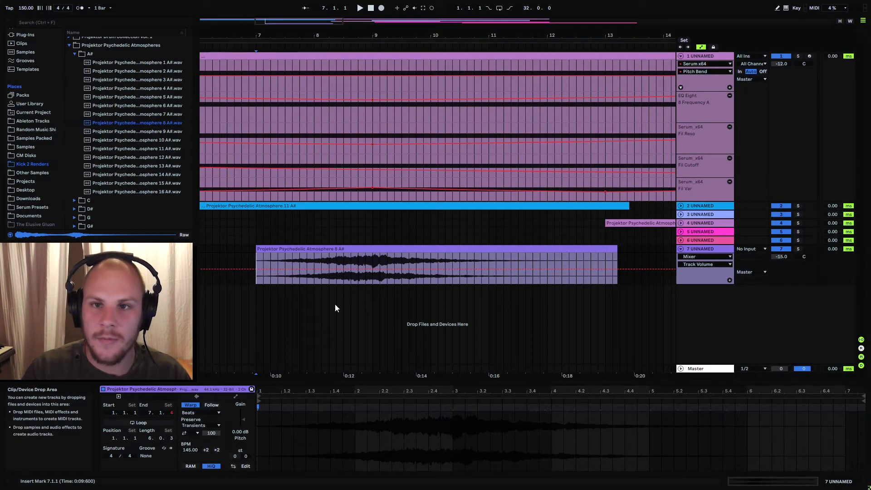
key(space)
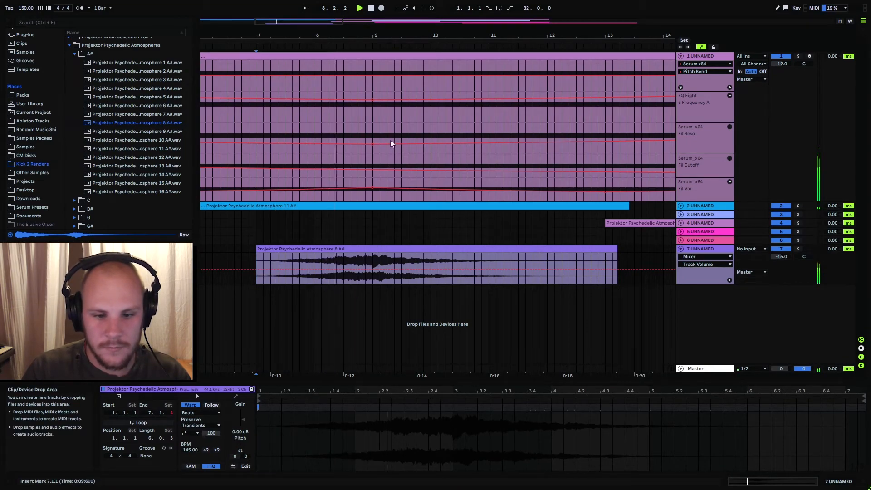
Step: Move the Atmosphere 8 clip so it starts at bar 3, keeping its track unfolded
drag(387, 36, 388, 18)
click(416, 319)
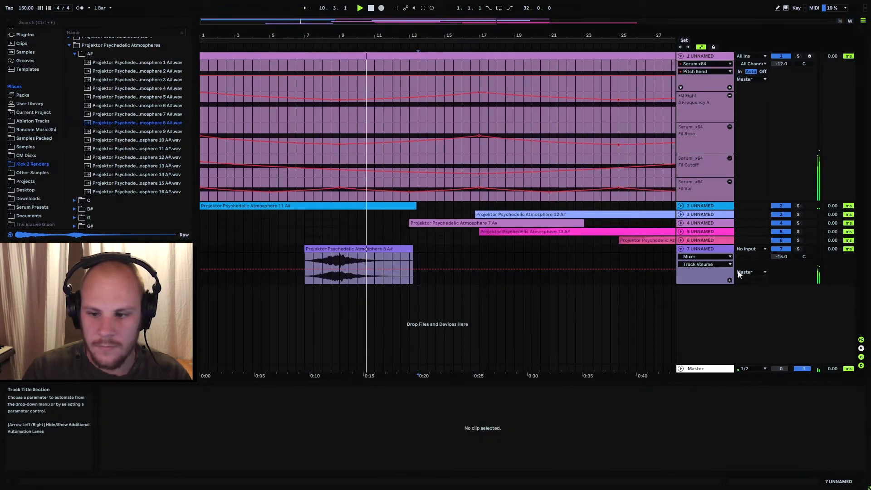
click(680, 249)
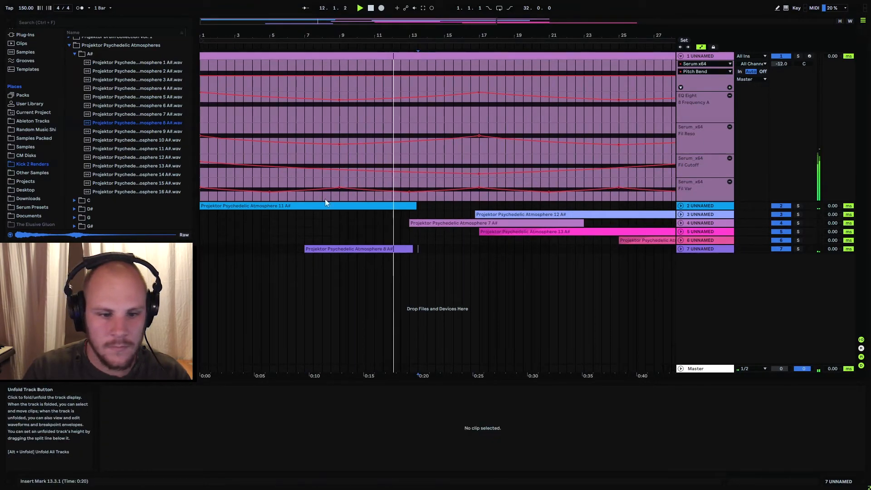
click(681, 249)
drag(350, 256, 268, 258)
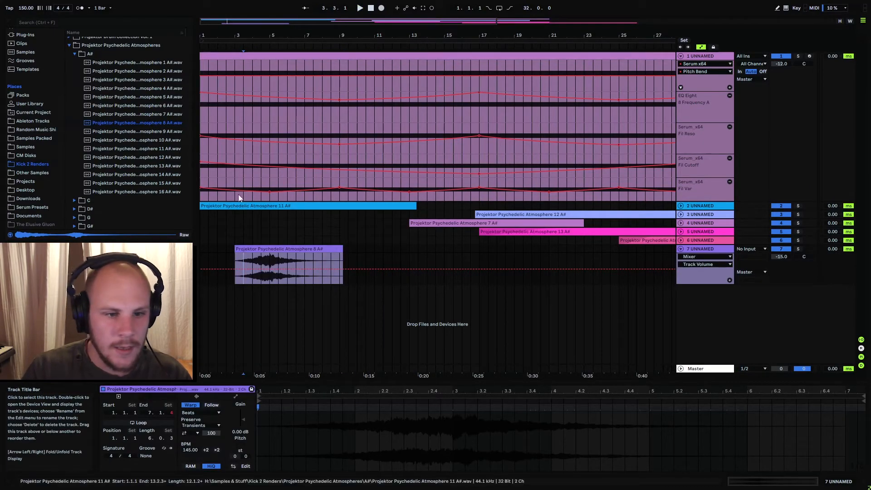
Step: Place Projektor Psychedelic Atmosphere 9 A# on a new unfolded track at bar 12 and set its segment BPM to 145
drag(168, 132, 381, 317)
click(680, 289)
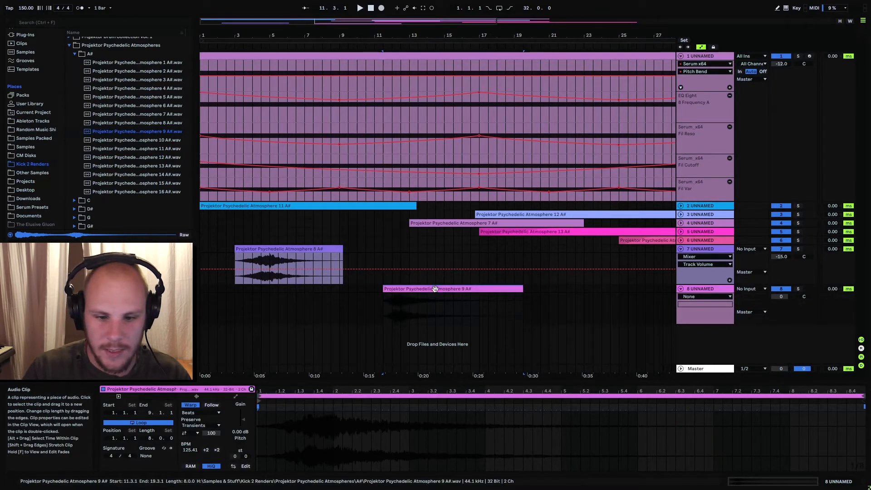
drag(409, 289, 418, 290)
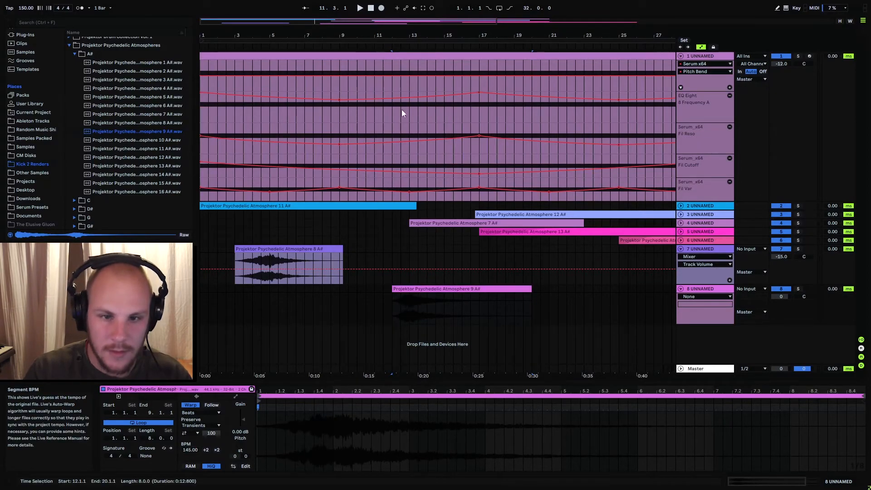
Step: Move the Atmosphere 9 clip so it starts at 11.4.1
drag(407, 36, 414, 131)
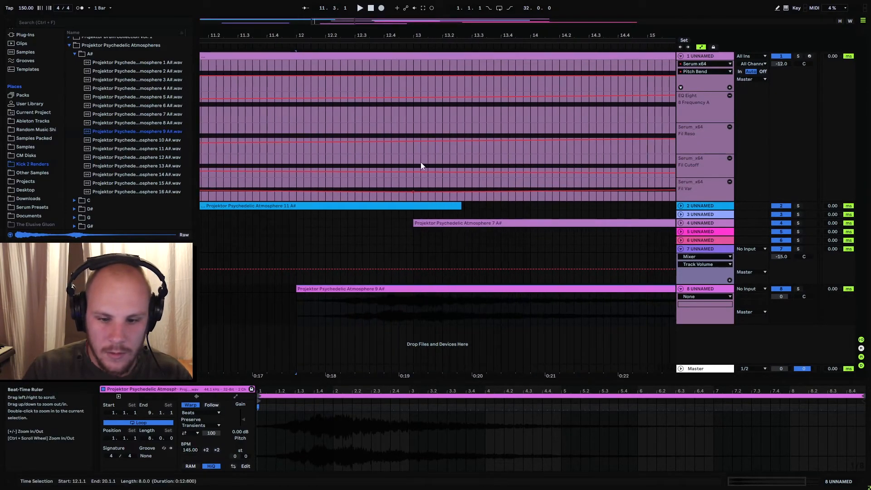
click(442, 303)
key(space)
mouse_move(455, 288)
mouse_down()
mouse_move(419, 298)
mouse_move(426, 298)
mouse_up()
Step: Play the layers from 11.4.1 and set the Atmosphere 9 track's volume to -13 dB
key(space)
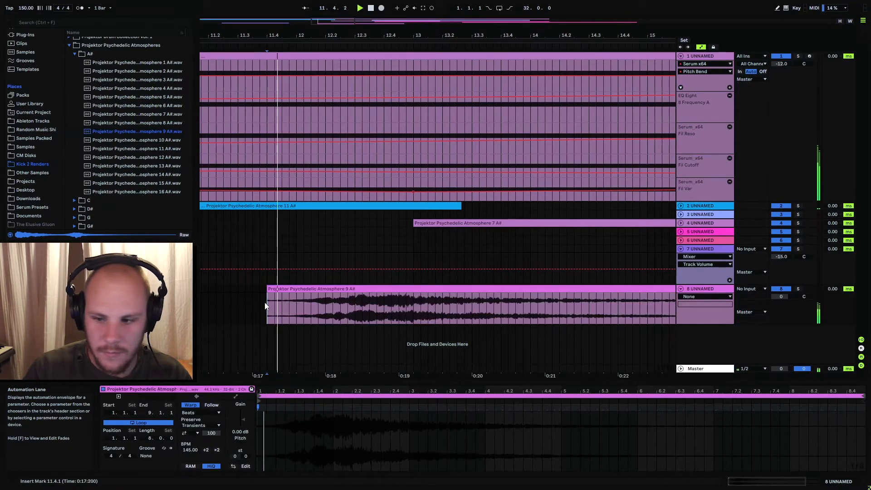
click(788, 297)
text(-13.)
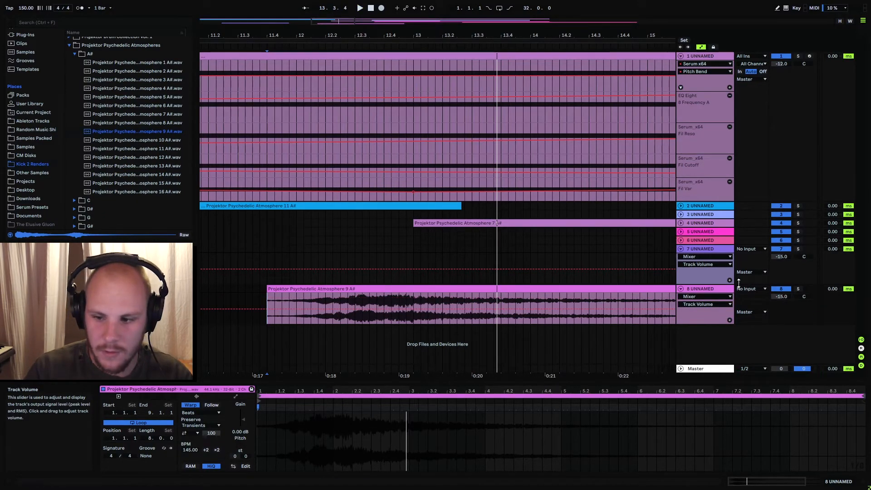
Step: Fold the Atmosphere 8 and Atmosphere 9 tracks and play the layers from 3.3.1
drag(392, 35, 388, 3)
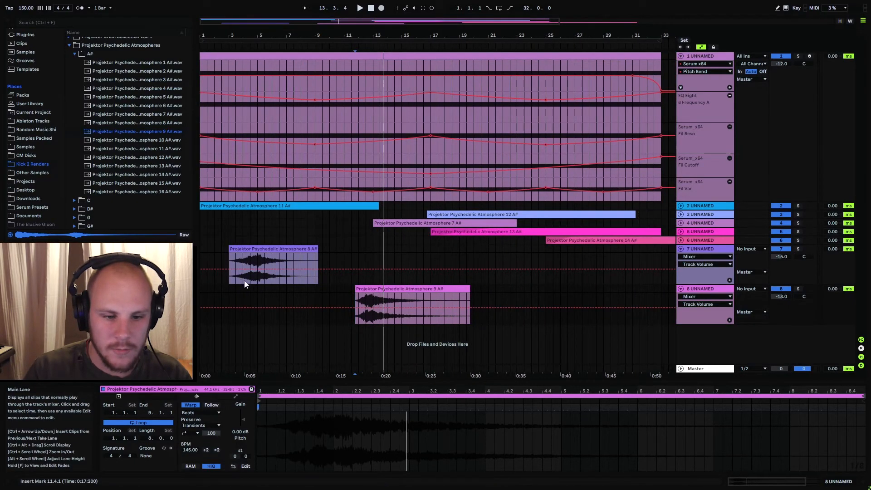
click(234, 290)
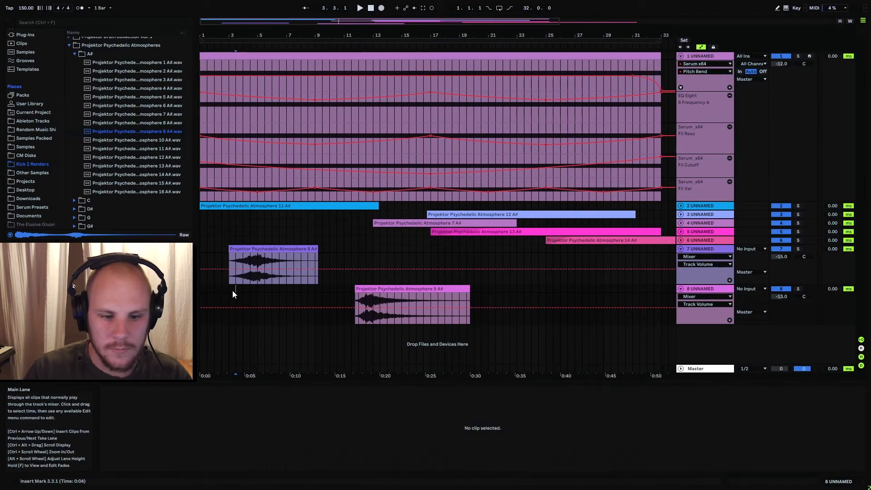
click(681, 248)
click(681, 257)
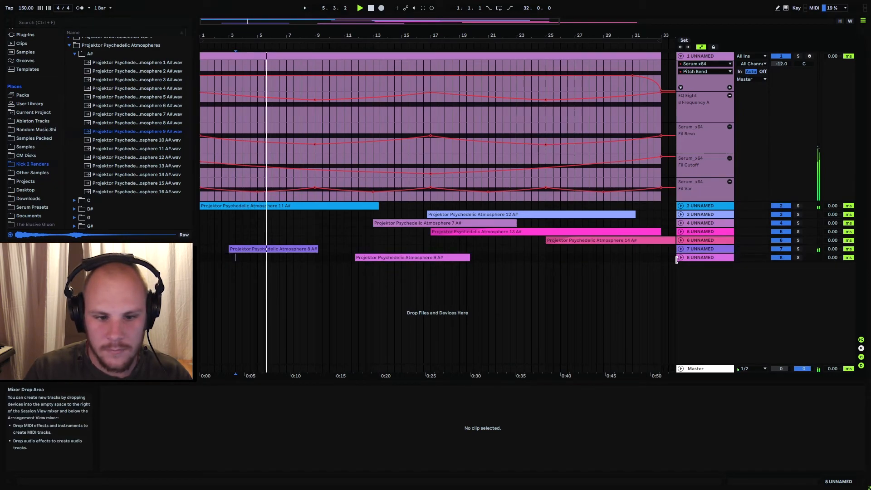
drag(258, 35, 258, 37)
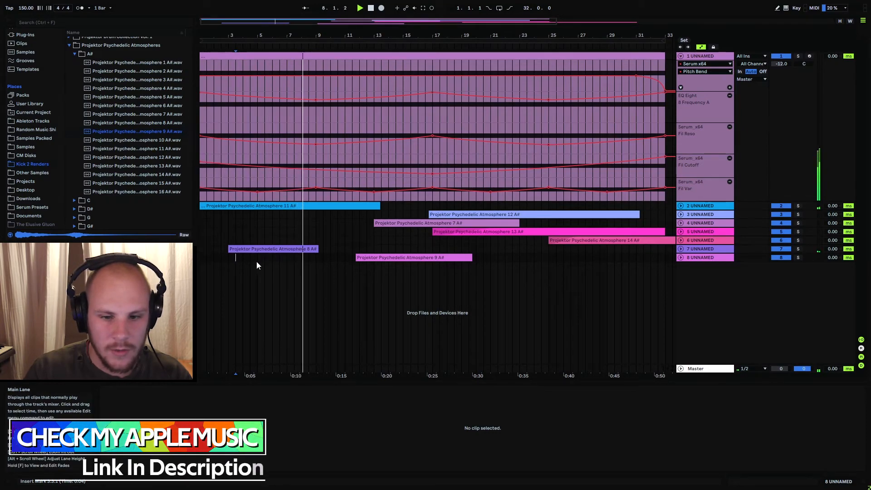
Step: Place Projektor Psychedelic Atmosphere 10 A# on a new track from bar 5 and unfold that track
drag(256, 257, 374, 273)
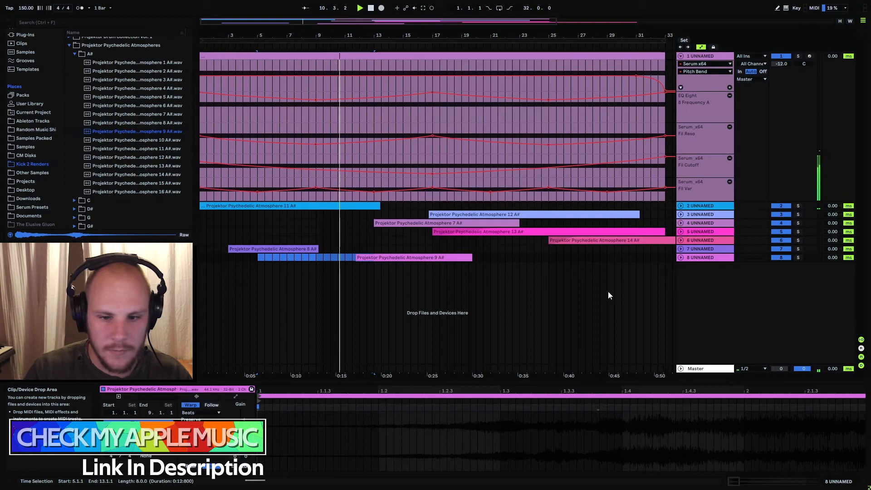
drag(160, 144, 257, 275)
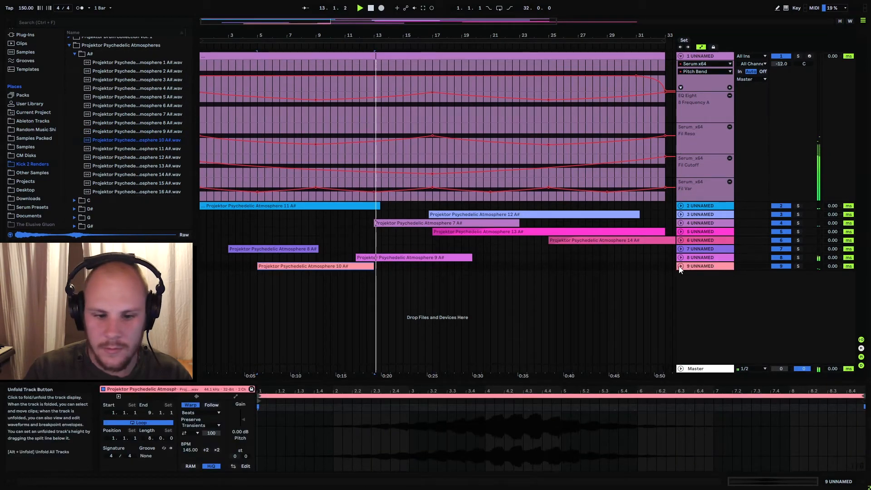
click(680, 266)
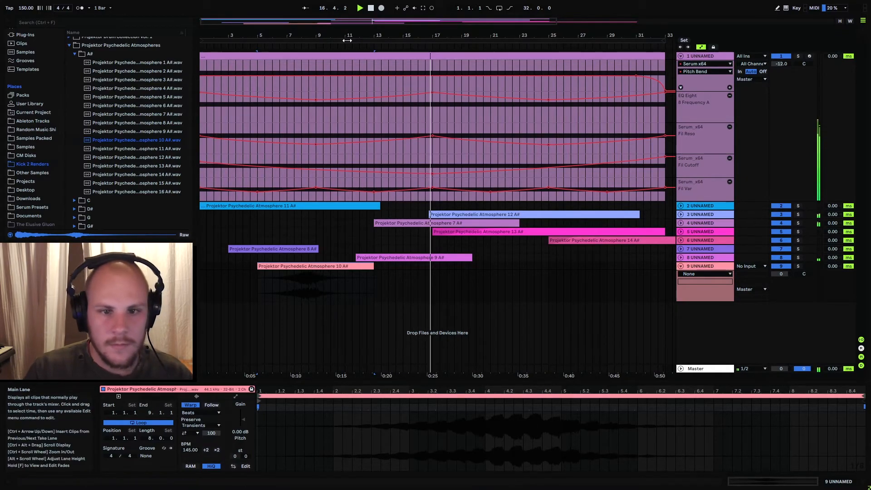
Step: Stop playback, unfold the Atmosphere 7 track and set its volume to -17 dB
click(681, 223)
click(429, 232)
key(space)
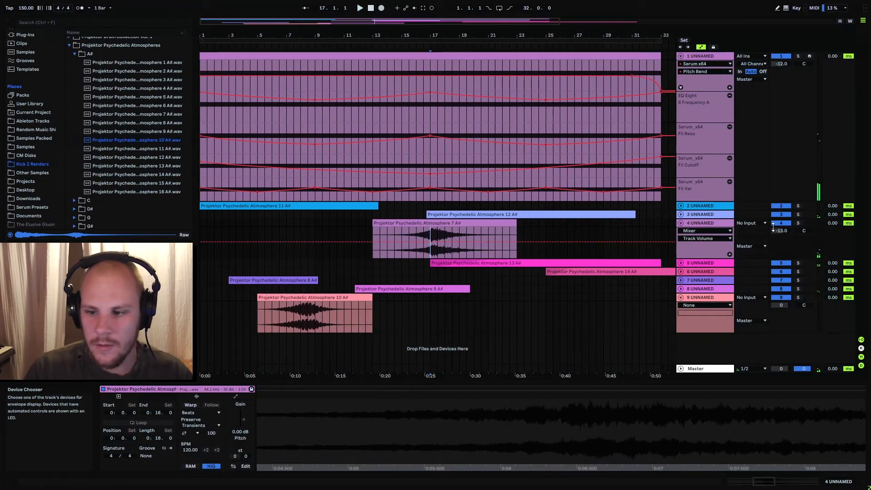
drag(787, 235, 787, 243)
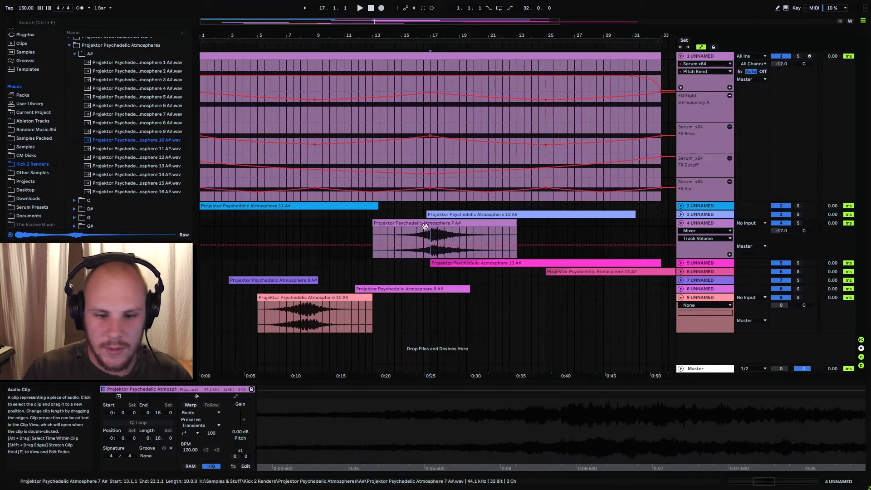
Step: Play the layers from 16.3.1 to hear the Atmosphere 7 track in the mix
click(392, 234)
key(space)
click(420, 235)
key(space)
key(space)
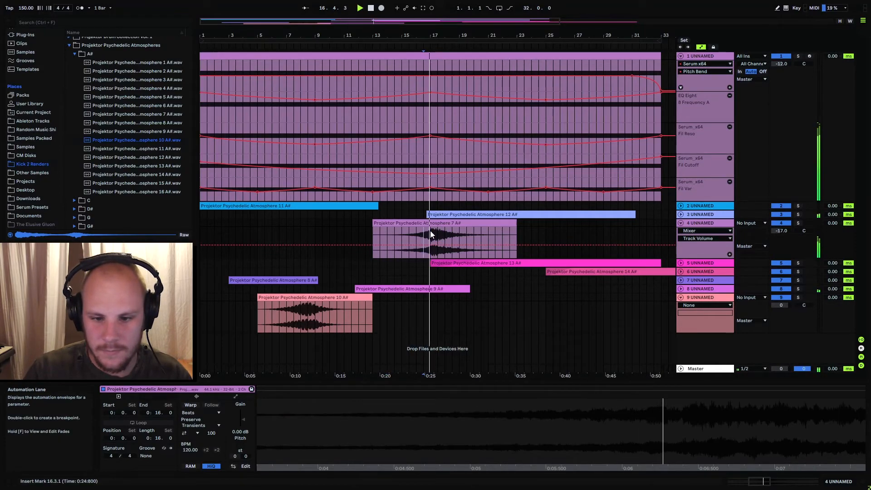
Step: Copy the tail of the Atmosphere 7 clip, from bar 17 to bar 23, to bar 1 and to bar 33
drag(430, 231, 201, 222)
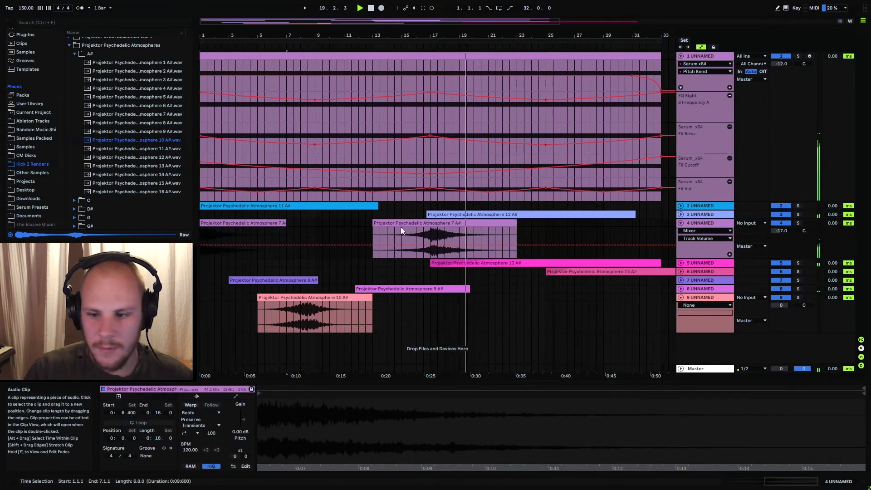
click(660, 221)
key(ctrl+v)
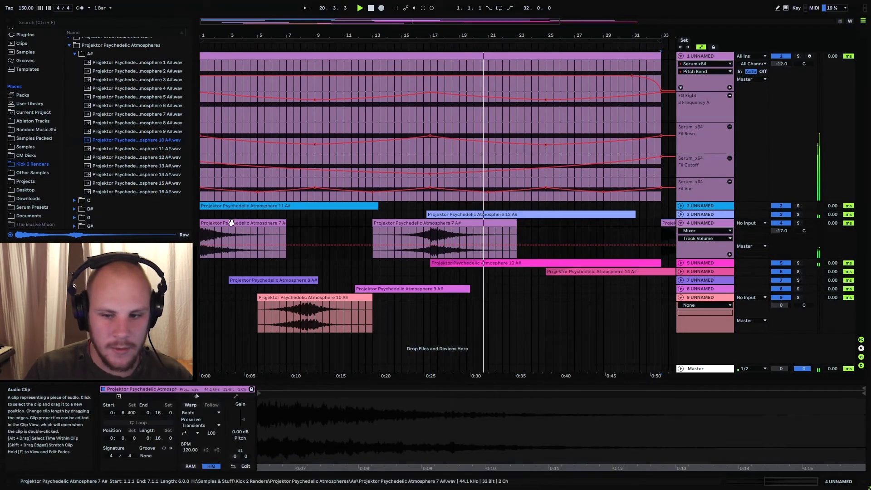
Step: Extend the start of the last Atmosphere 7 copy back to 32.3.1
drag(660, 221, 657, 220)
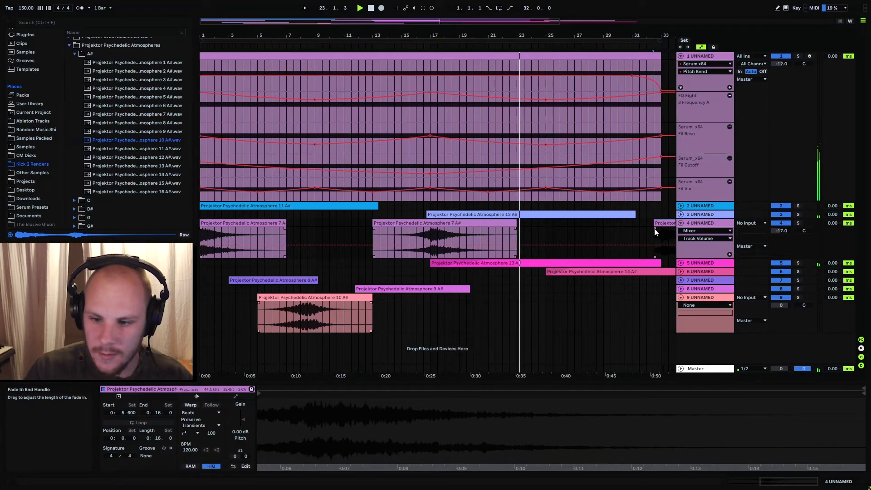
click(632, 233)
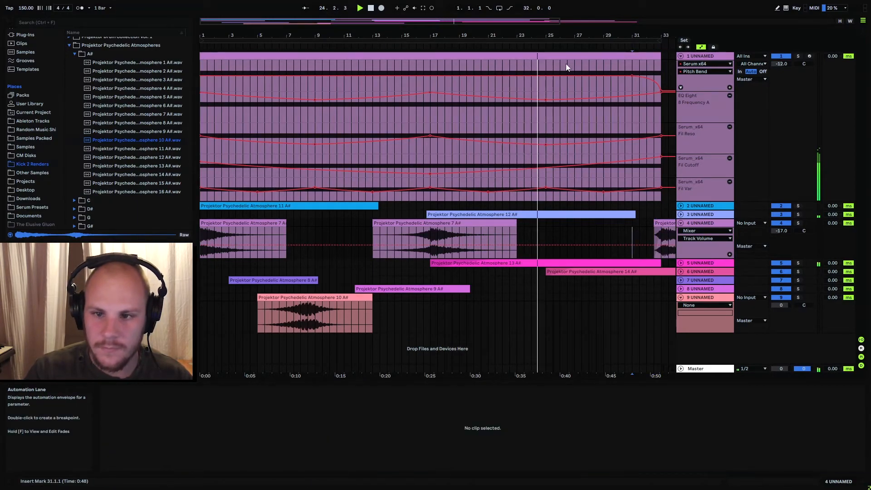
key(minus)
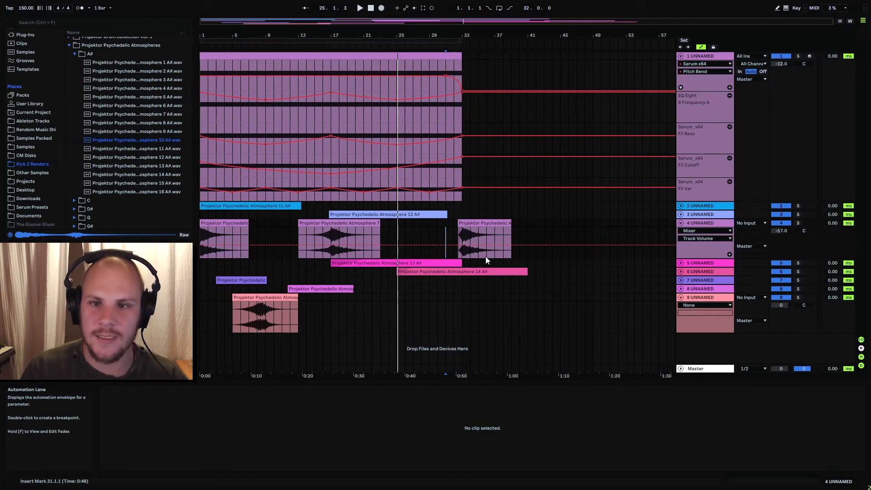
click(472, 232)
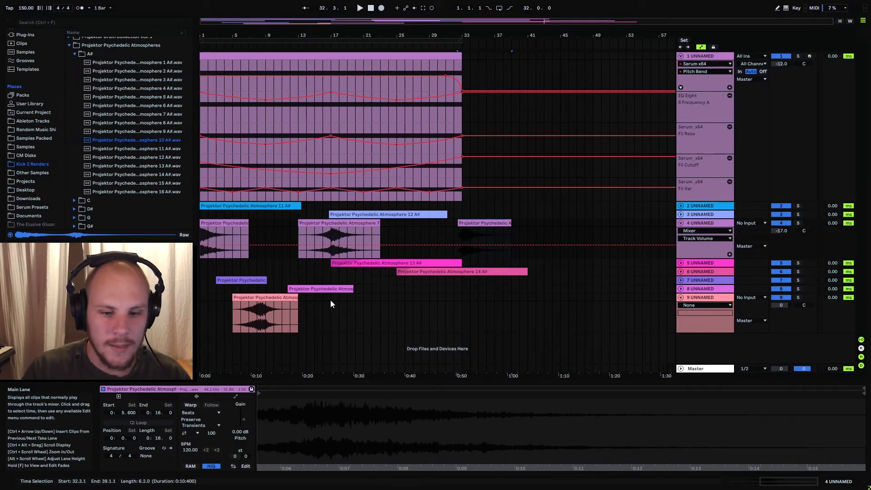
Step: Duplicate bars 1 to 17 of the Atmosphere 10 track twice to repeat its clip at bars 21 and 37
drag(331, 302, 200, 304)
key(ctrl+d)
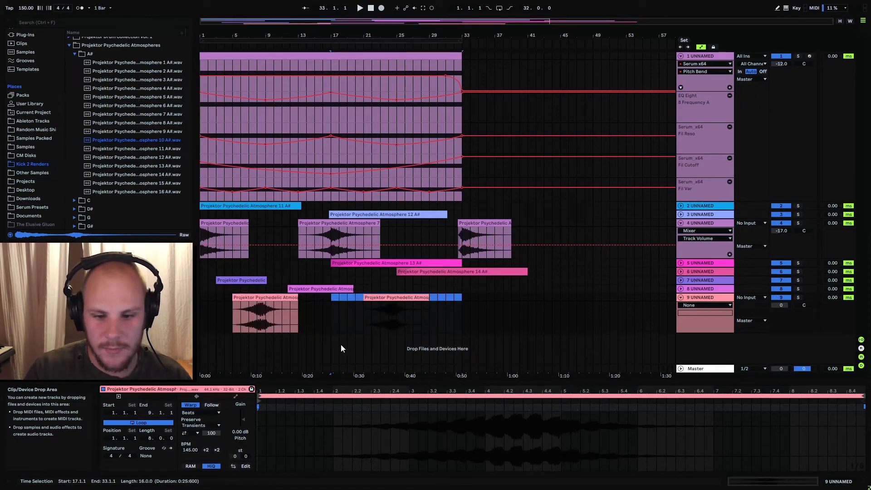
key(ctrl+d)
click(486, 303)
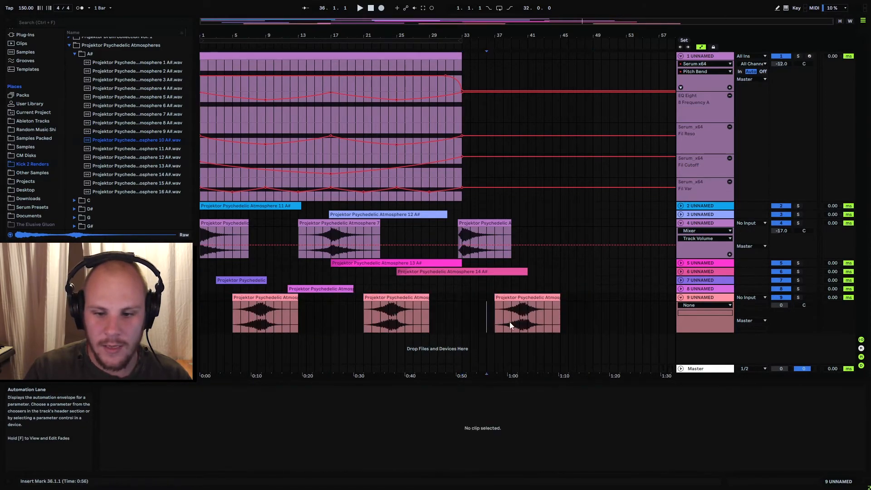
click(529, 313)
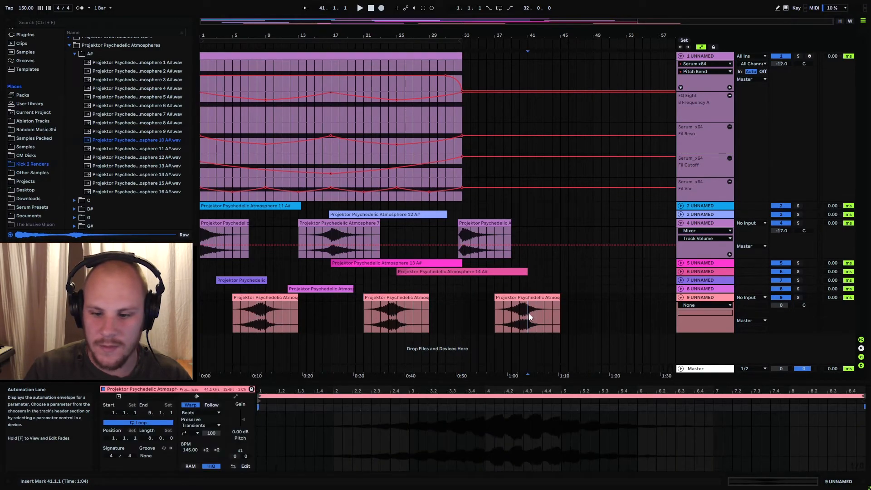
drag(529, 313, 595, 314)
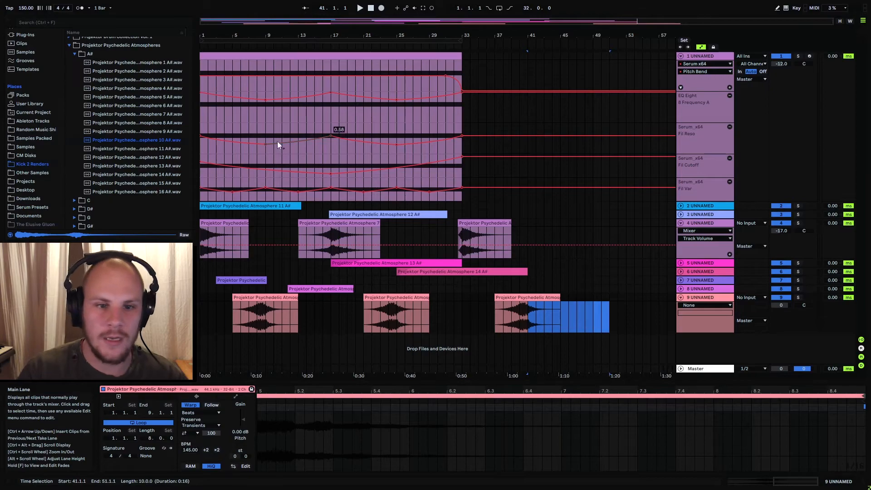
drag(463, 56, 526, 58)
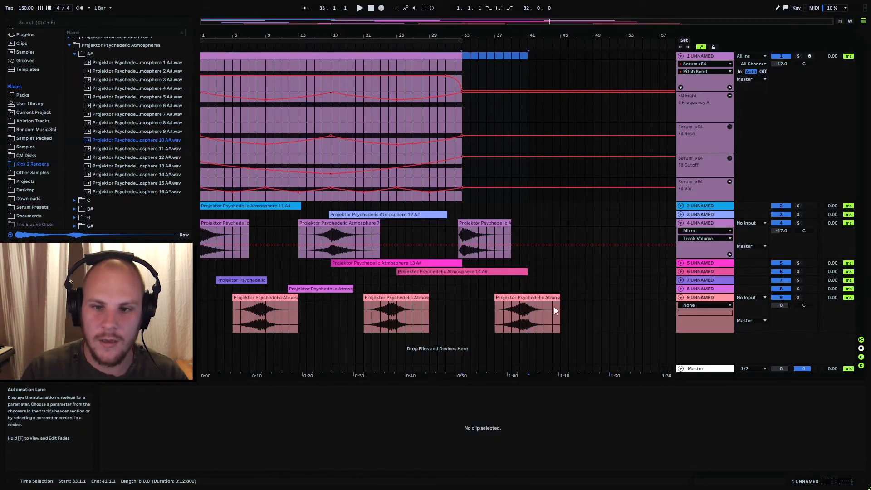
Step: Fold the Atmosphere 7 and Atmosphere 10 tracks and select bars 17 to 33 on the Atmosphere 11 track
click(681, 224)
click(680, 266)
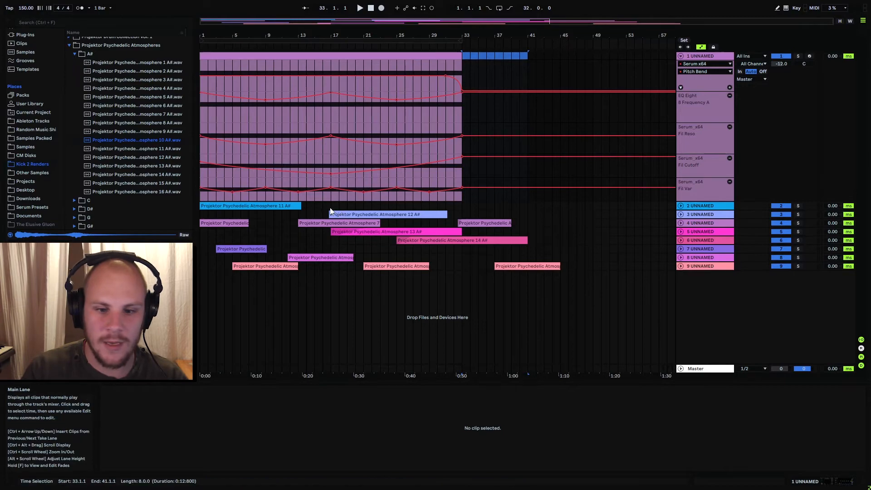
drag(331, 206, 460, 209)
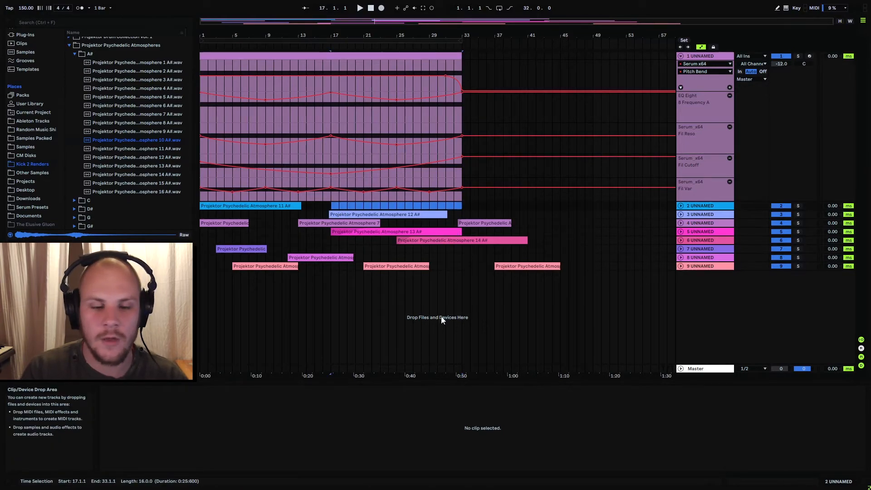
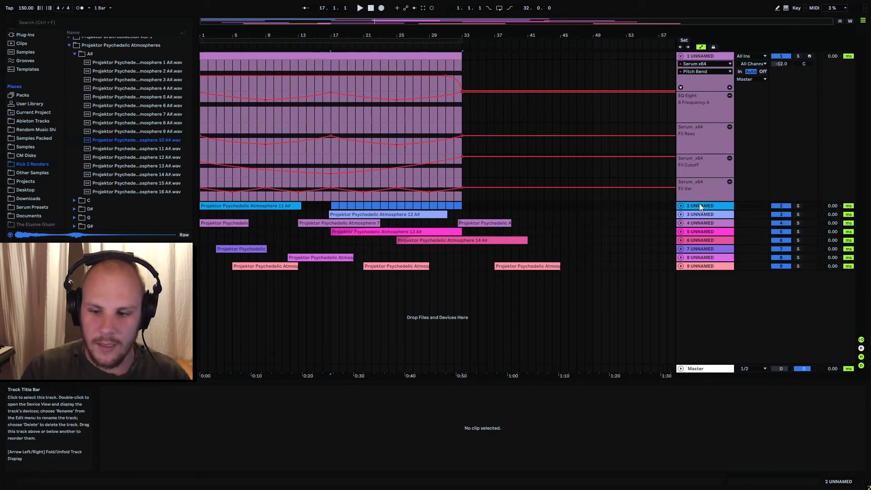
Step: Group all the atmosphere sample tracks below the pad
click(697, 277)
shift+click(699, 267)
key(ctrl+g)
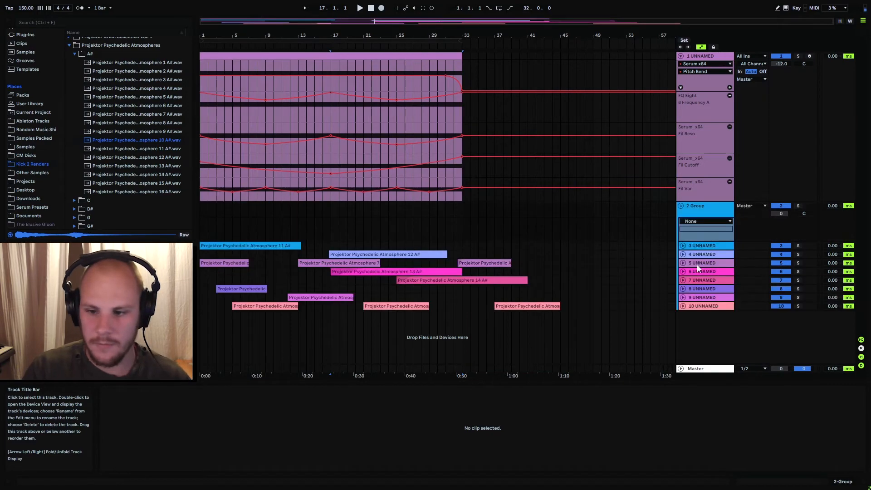
Step: Add an EQ Eight to the sample group and set its band 1 low cut to 122 Hz
scroll(36, 112, up, 3)
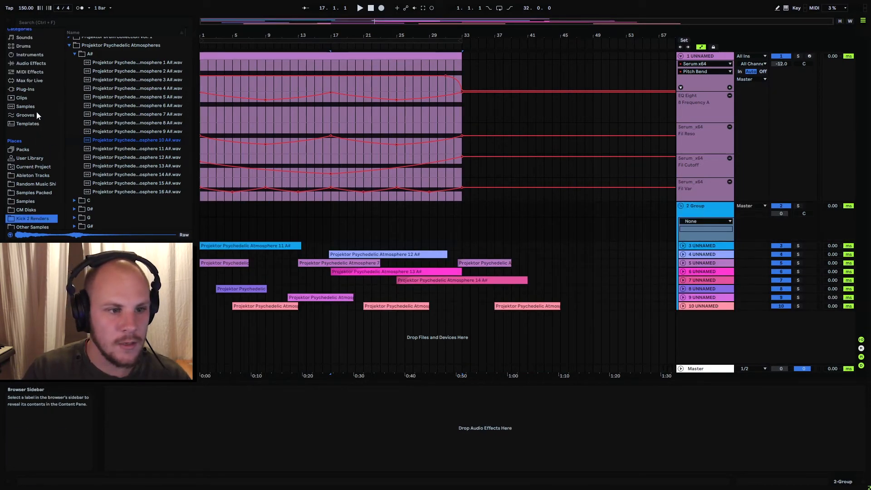
click(34, 64)
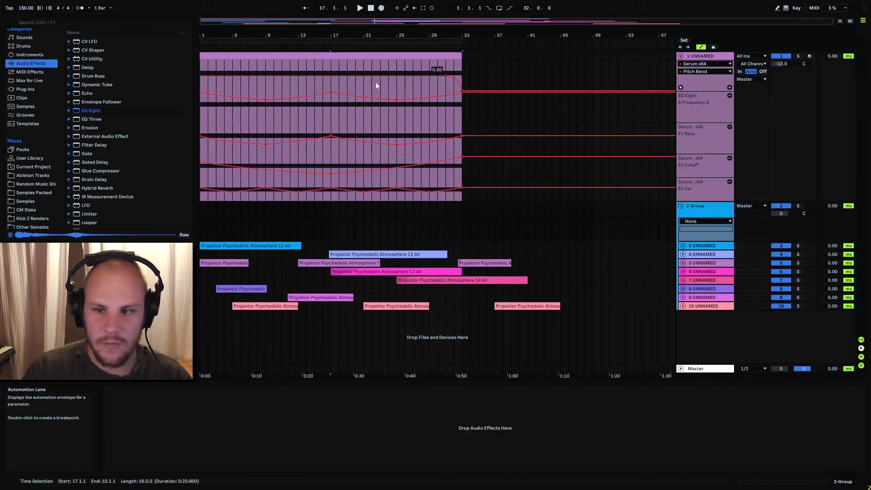
click(707, 58)
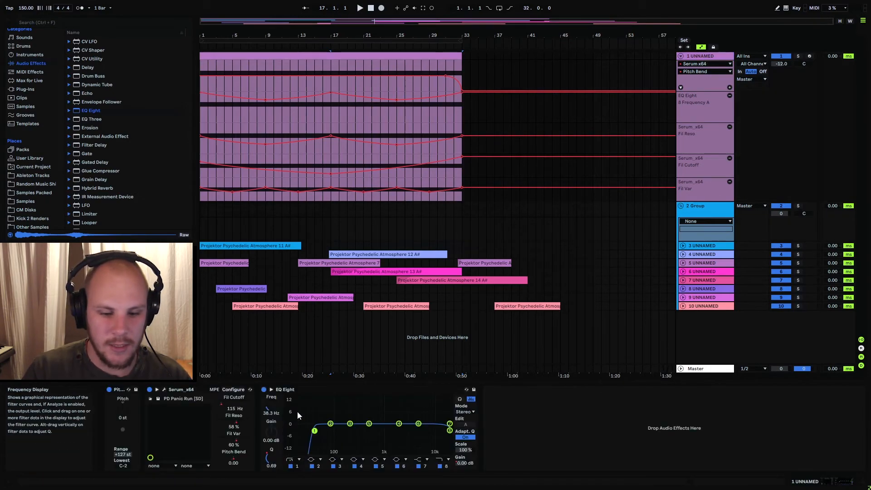
key(space)
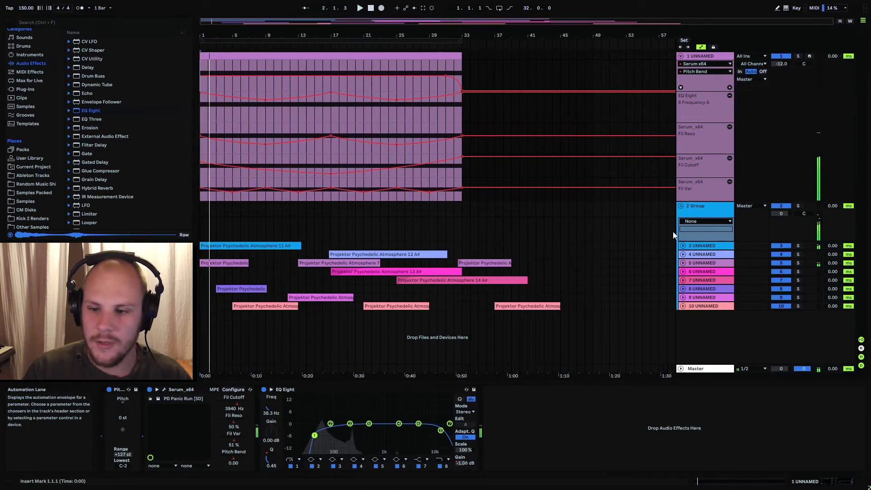
click(706, 210)
double_click(91, 110)
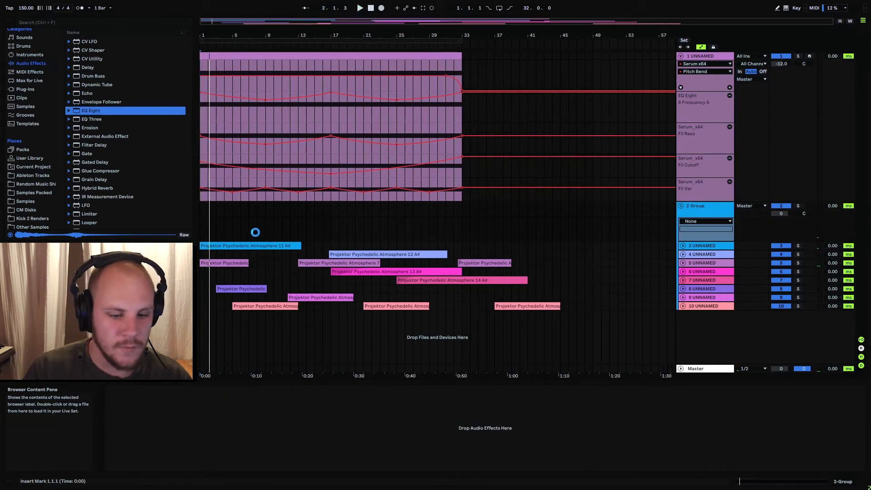
click(136, 465)
drag(112, 400, 113, 386)
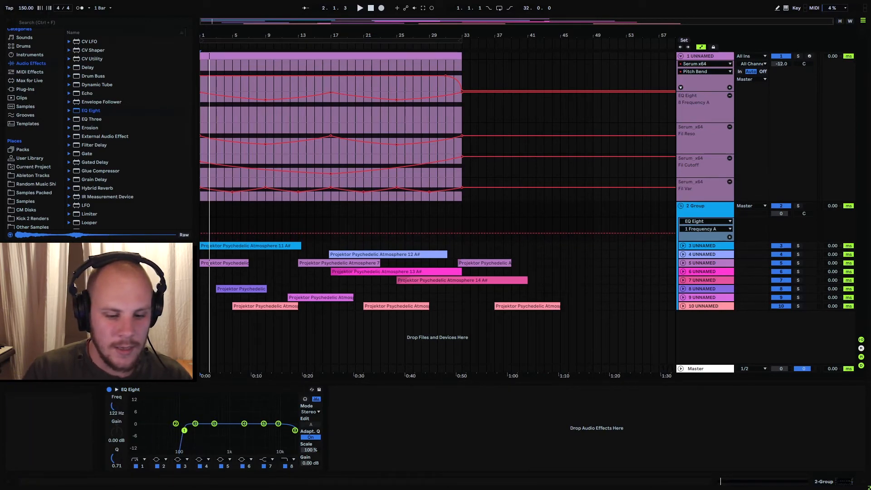
click(295, 465)
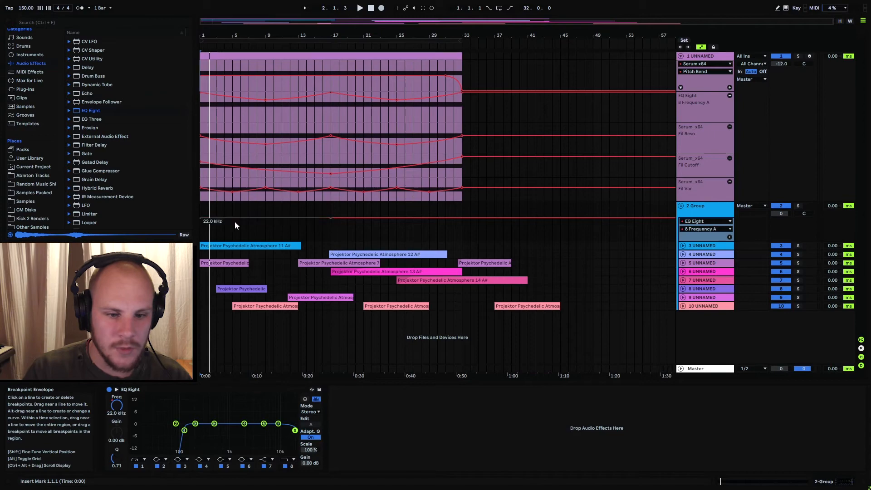
drag(265, 218, 266, 221)
key(ctrl+z)
drag(330, 224, 203, 235)
key(ctrl+d)
Step: Automate the group EQ Eight's output gain with a dip at bar 9, 0 dB at bar 17, about -1.68 dB at bar 25 and a slight boost at bar 33
click(310, 463)
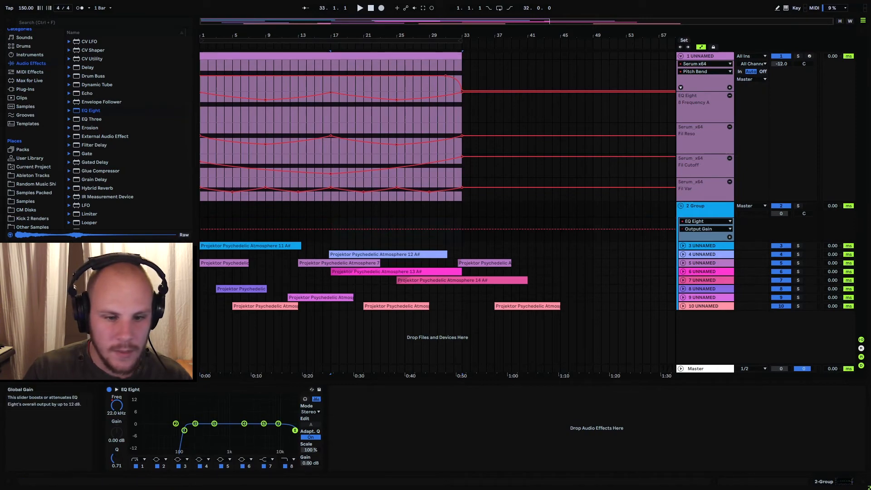
click(331, 228)
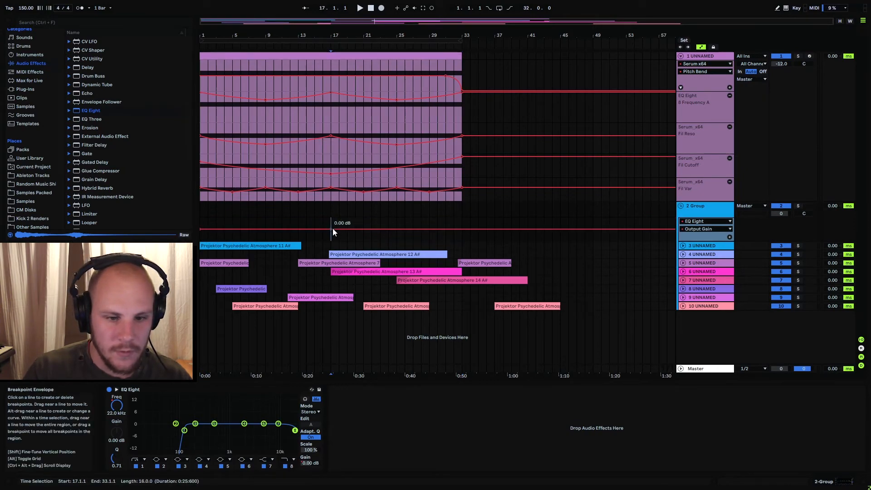
drag(265, 230, 265, 232)
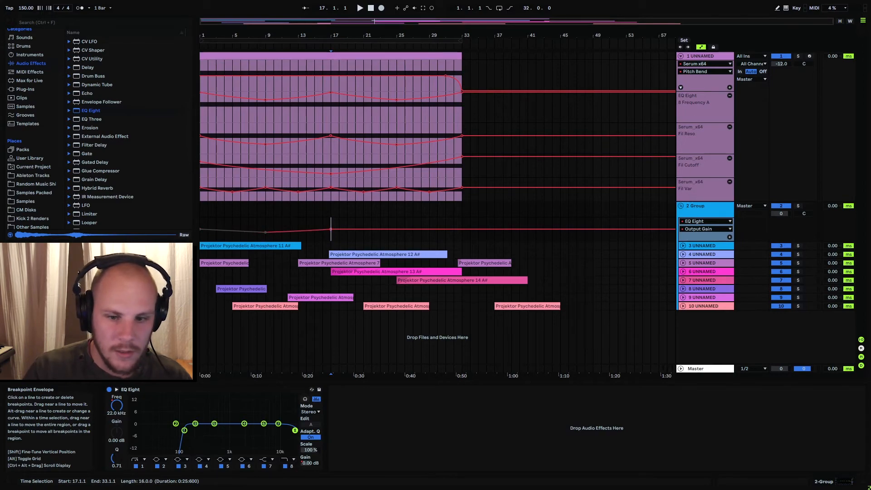
drag(461, 230, 460, 226)
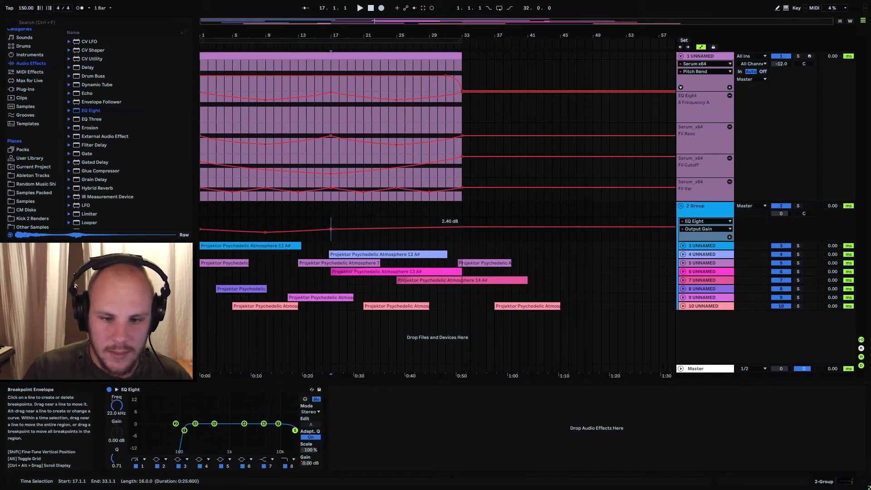
drag(400, 232, 400, 233)
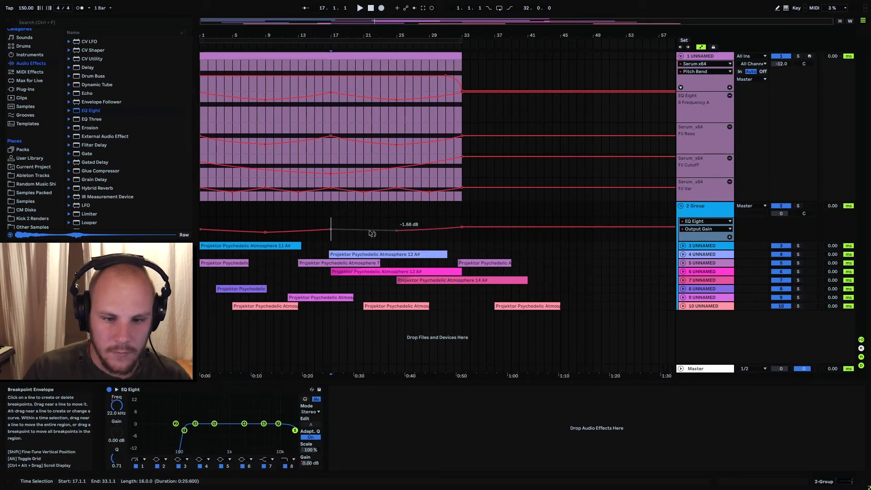
drag(460, 230, 461, 231)
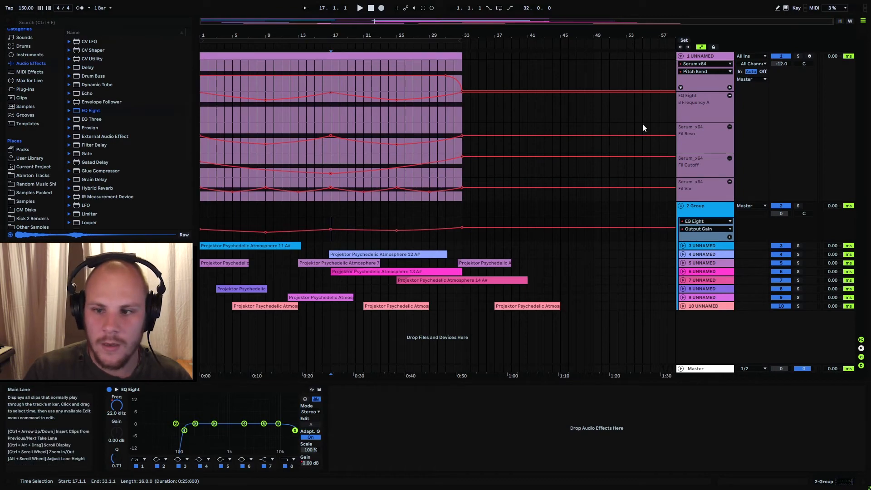
Step: Fold the pad track and the atmosphere sample group
click(680, 56)
click(680, 67)
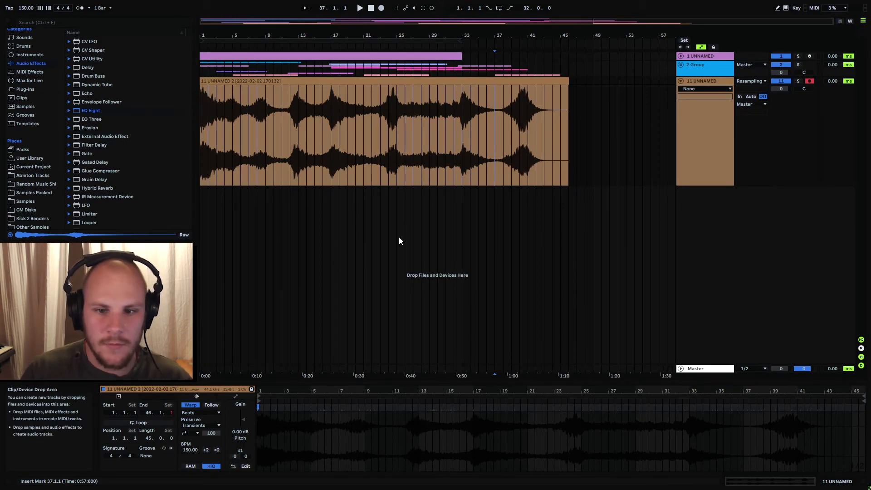
Step: Examine the resampled atmosphere's waveform from its start at bar 1, past bar 5, to the peak leading into bar 25
click(299, 92)
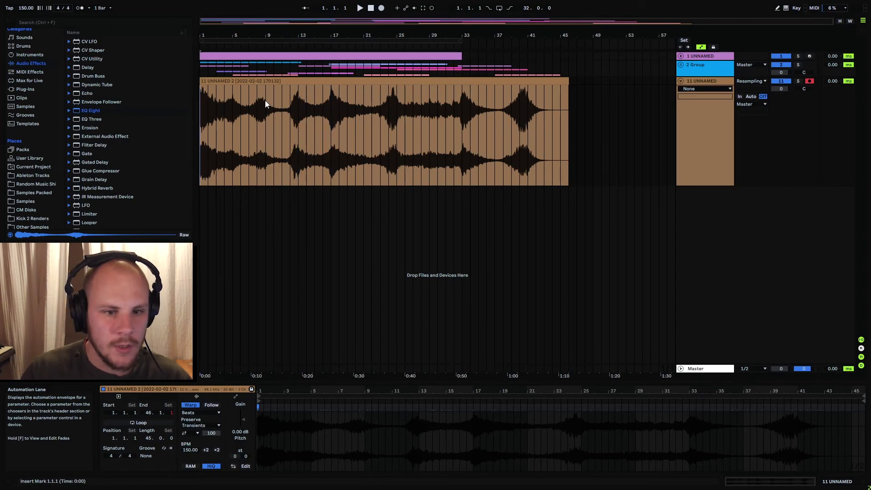
drag(265, 100, 240, 105)
click(240, 105)
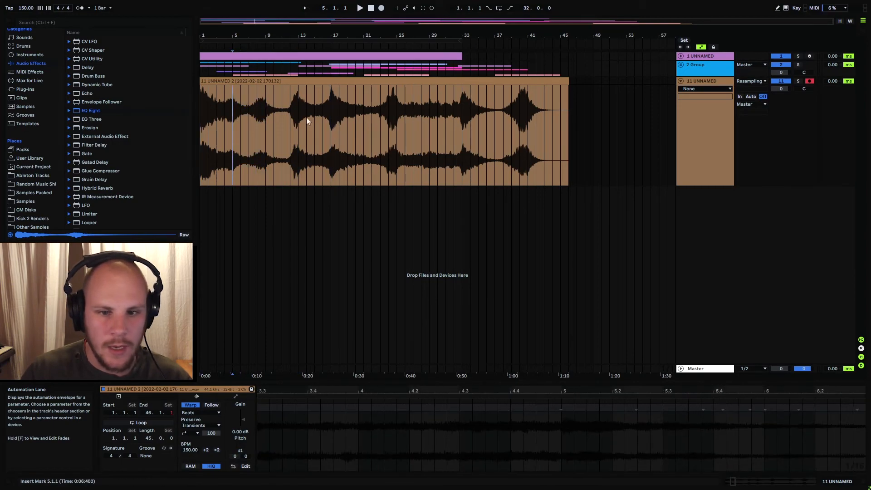
click(396, 100)
drag(396, 36, 399, 72)
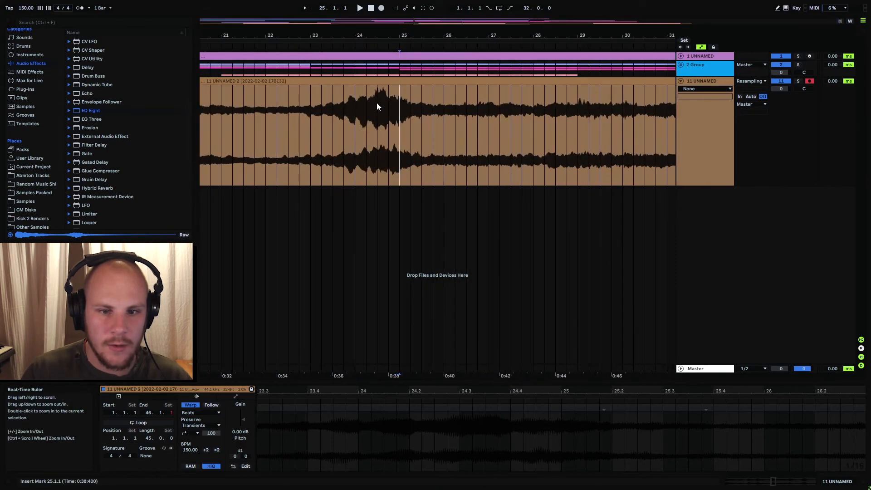
drag(368, 104, 399, 101)
click(399, 104)
click(400, 102)
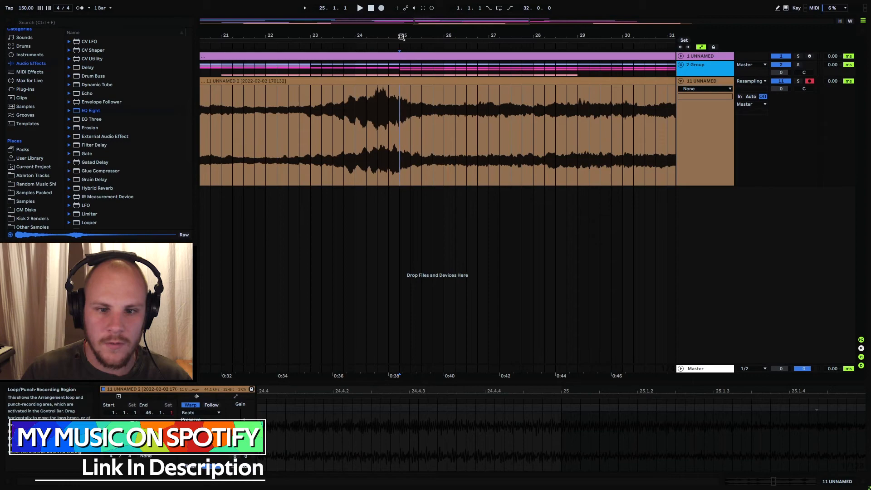
drag(402, 36, 402, 18)
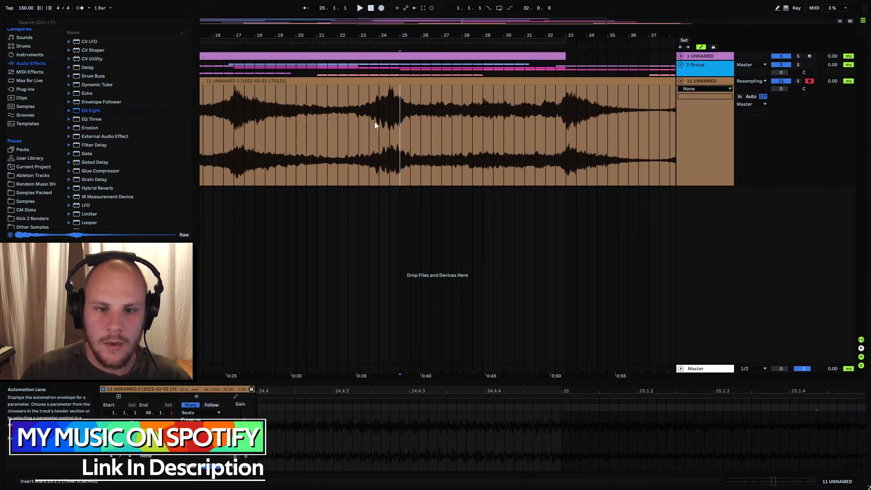
drag(375, 94, 403, 100)
click(403, 100)
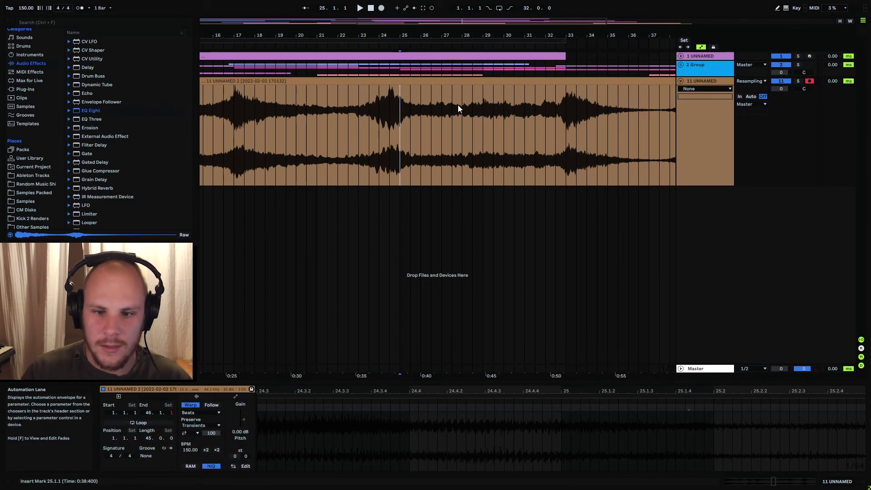
Step: Examine the rest of the resampled waveform around bars 28 to 29, the peak at bar 33 and the final swell near bar 41
drag(461, 108, 496, 108)
click(501, 108)
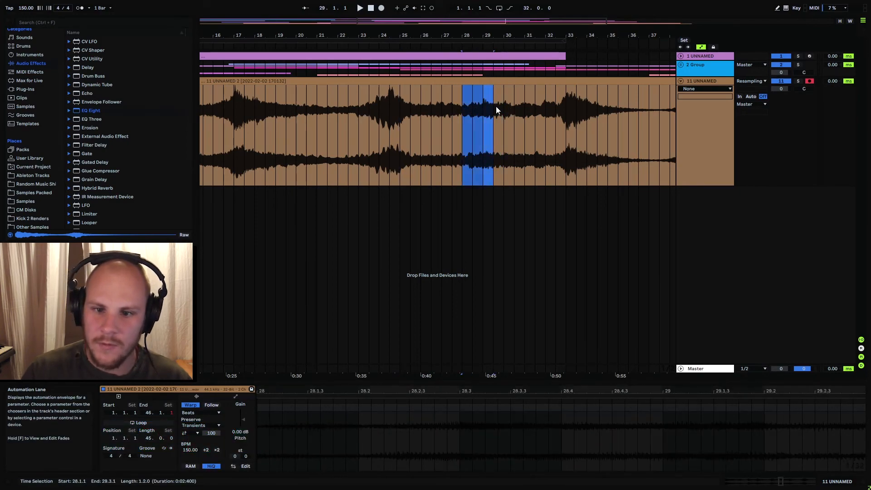
click(483, 108)
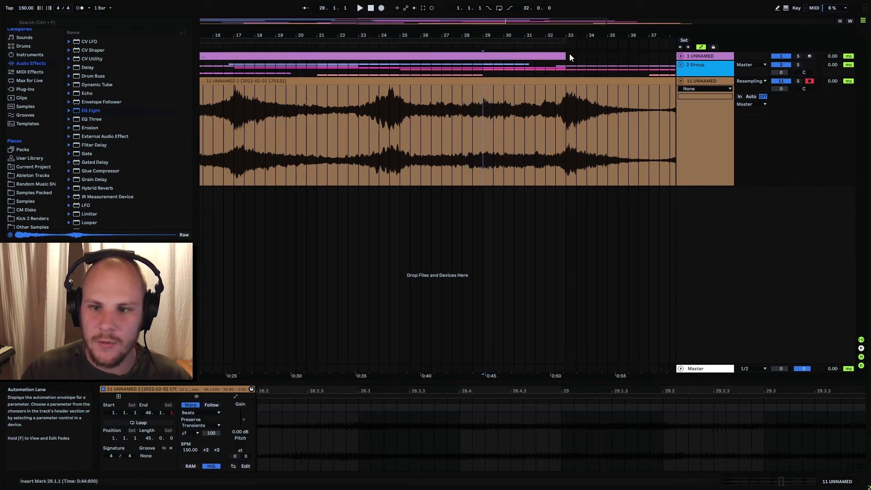
drag(570, 36, 366, 37)
click(366, 109)
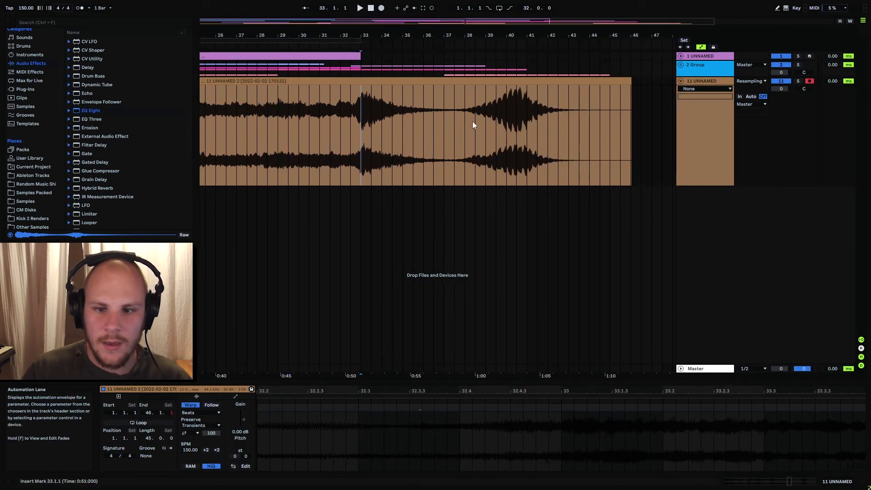
click(525, 109)
drag(490, 36, 571, 10)
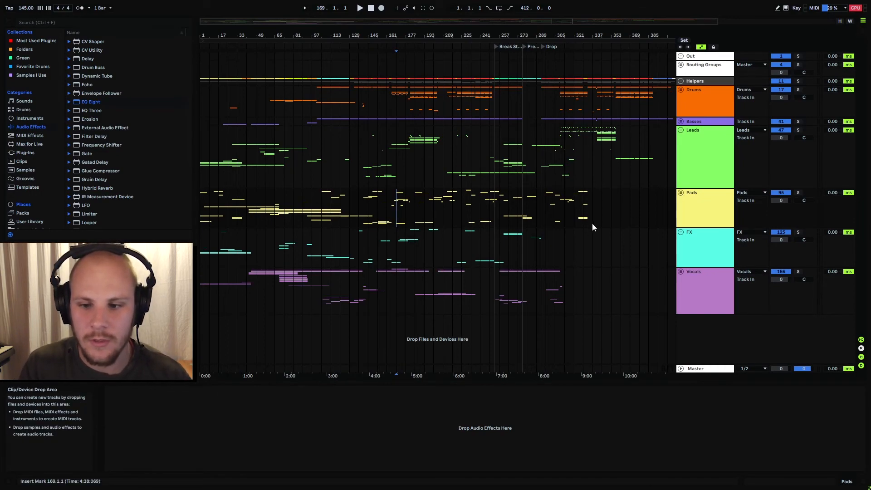
Step: Unfold the Pads group and its nested 97 Group to inspect the group's effect chain and its scattered pad clips
click(681, 195)
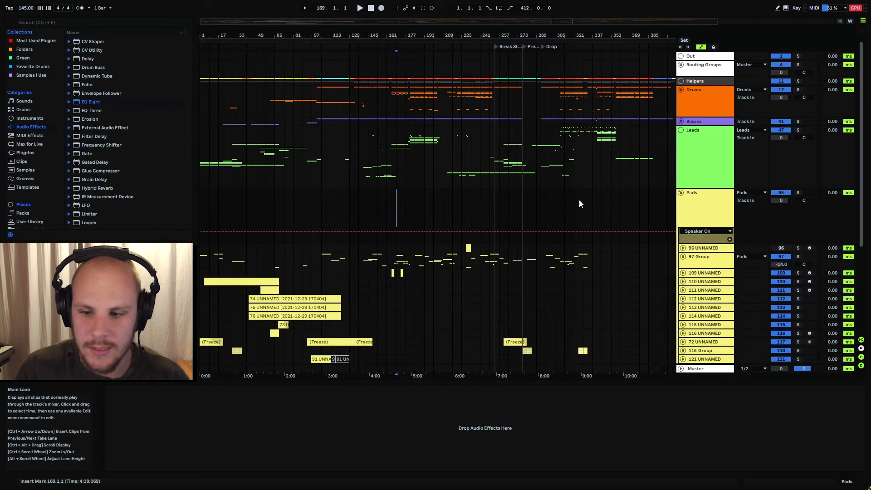
scroll(456, 225, down, 3)
click(698, 207)
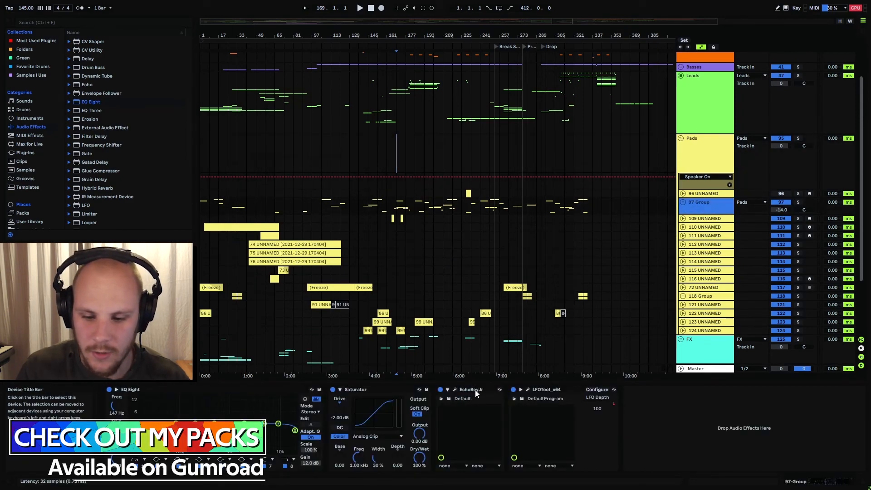
click(684, 204)
scroll(359, 263, down, 2)
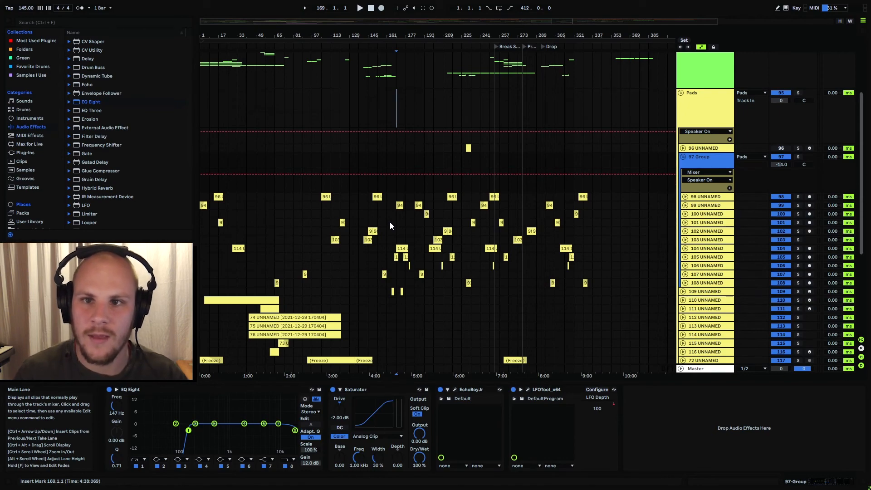
scroll(389, 218, down, 1)
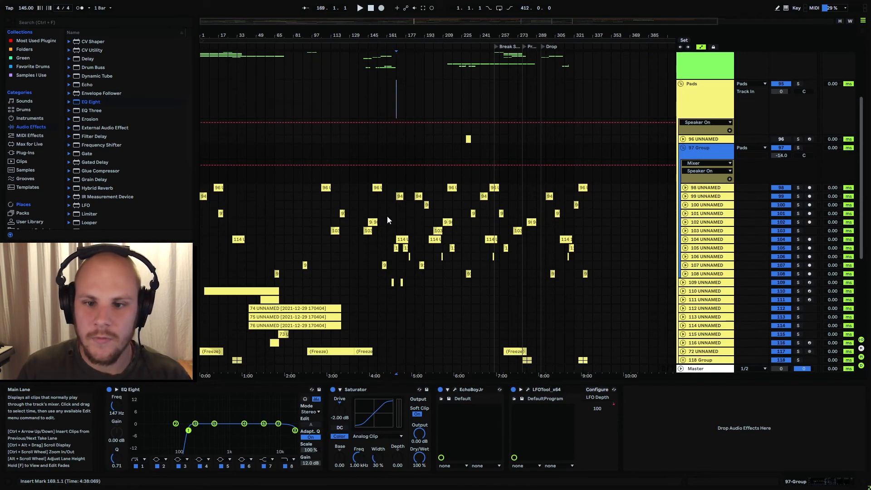